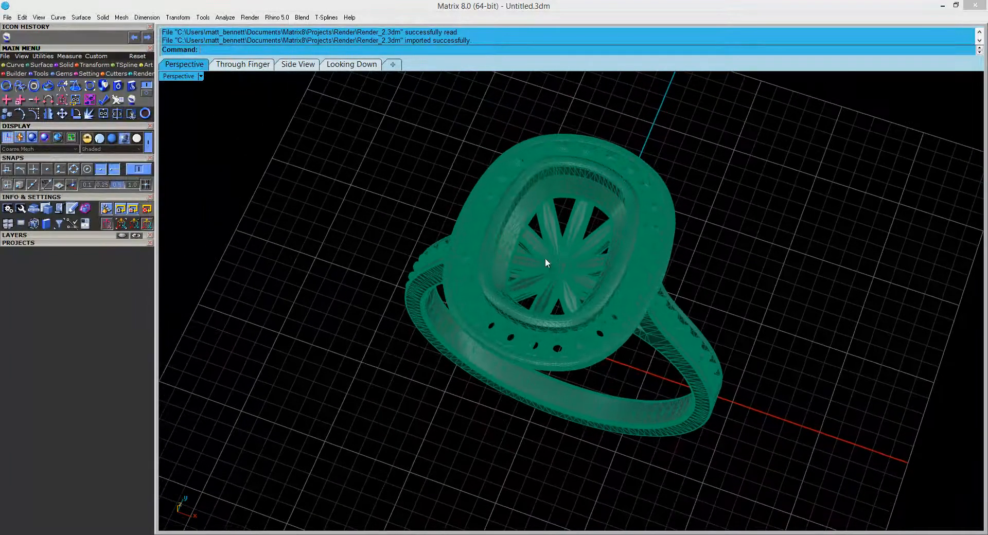
Show the 3D printing tools and add the ring mesh to the support region analysis.
{"action": "right_click_drag", "start_coordinate": [449, 297], "coordinate": [471, 378]}
{"action": "left_click", "coordinate": [598, 193]}
{"action": "right_click_drag", "start_coordinate": [599, 303], "coordinate": [578, 319]}
{"action": "left_click", "coordinate": [579, 319]}
{"action": "right_click_drag", "start_coordinate": [530, 341], "coordinate": [542, 343]}
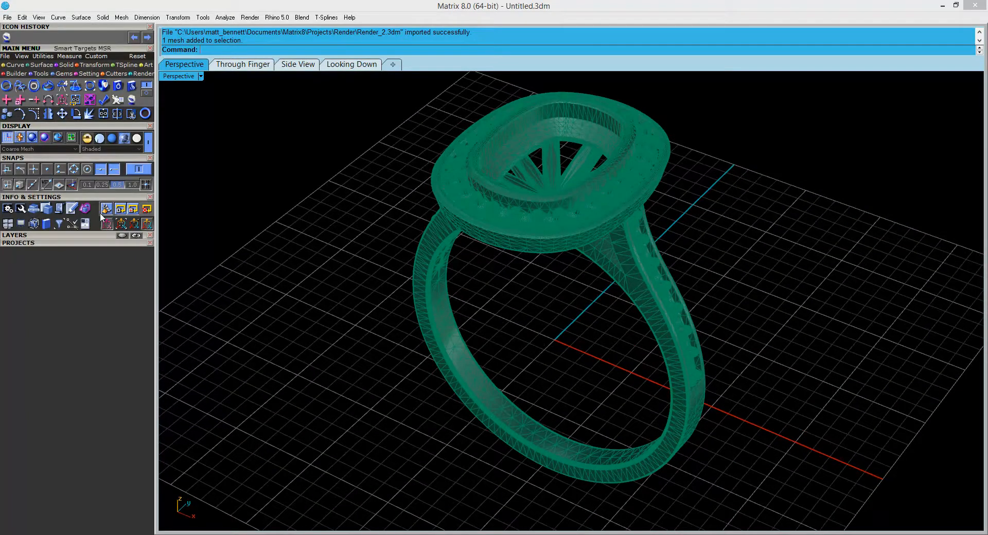
{"action": "left_click", "coordinate": [131, 100]}
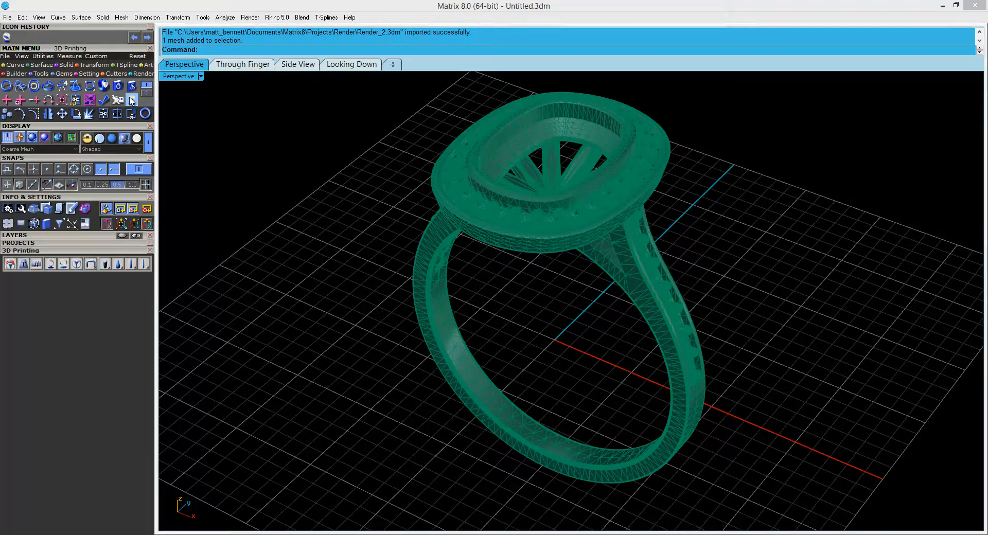
{"action": "left_click", "coordinate": [10, 265]}
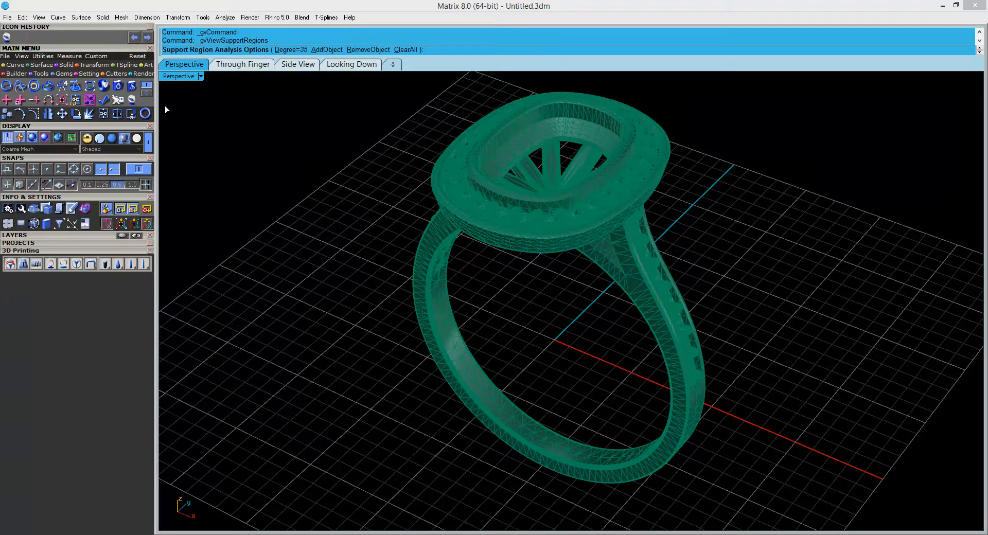
{"action": "left_click", "coordinate": [327, 50]}
{"action": "left_click", "coordinate": [466, 193]}
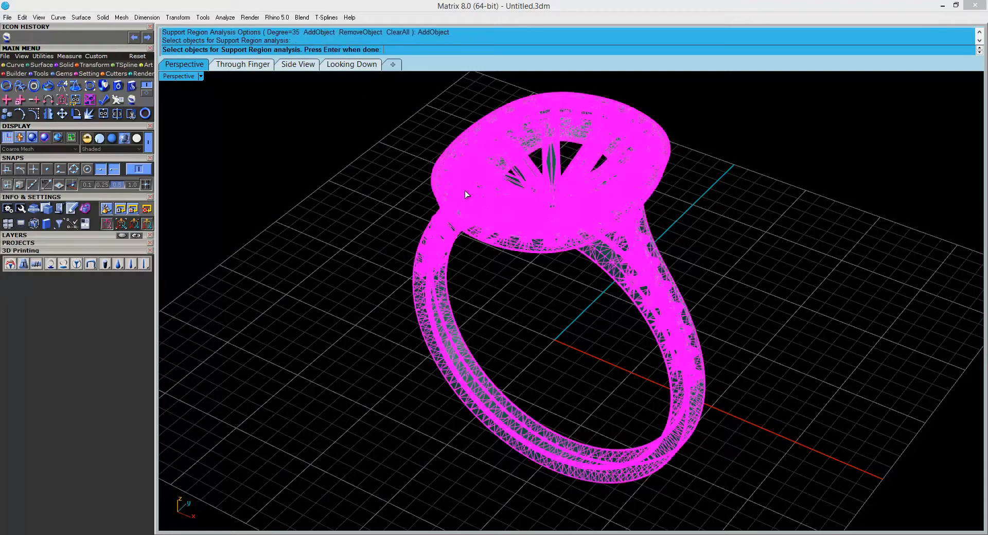
{"action": "key", "text": "Return"}
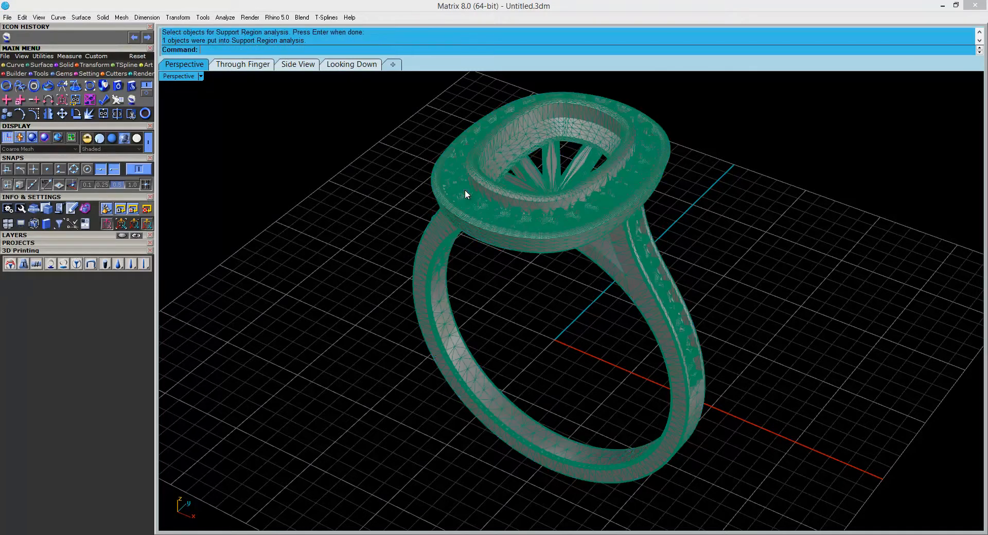
Switch the viewport display mode to Machine and view the ring's analysed regions from underneath.
{"action": "right_click_drag", "start_coordinate": [520, 350], "coordinate": [500, 221]}
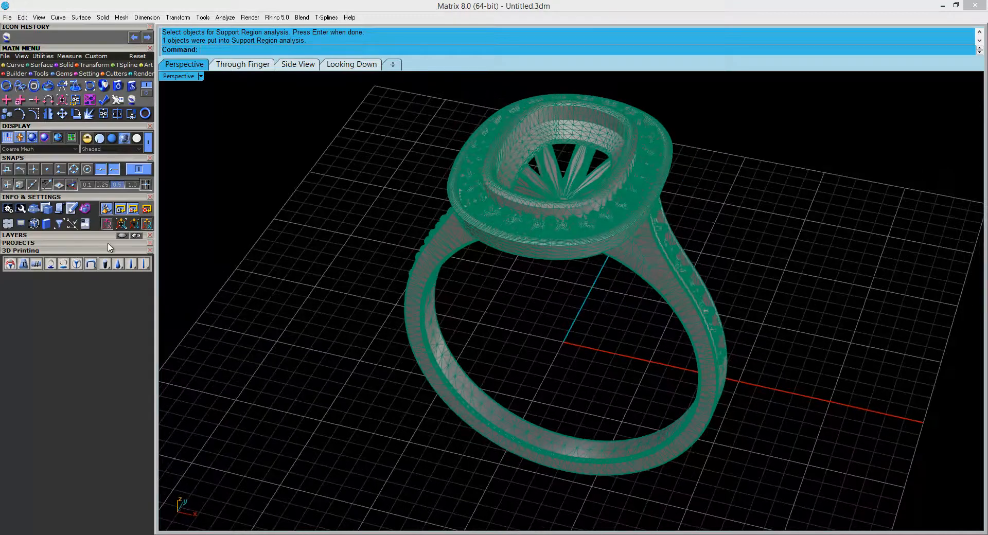
{"action": "left_click", "coordinate": [94, 149]}
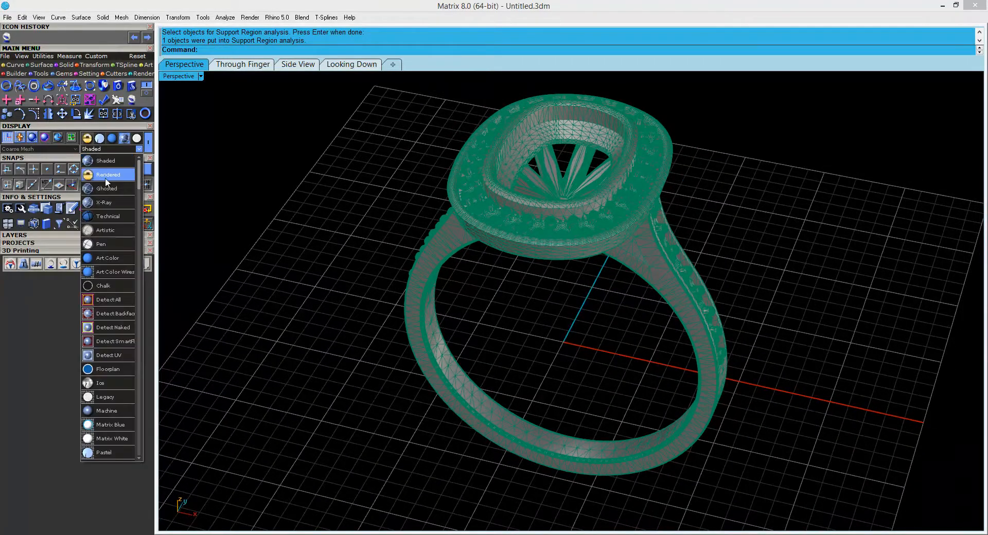
{"action": "left_click", "coordinate": [109, 408]}
{"action": "mouse_move", "coordinate": [353, 405]}
{"action": "right_mouse_down"}
{"action": "mouse_move", "coordinate": [354, 430]}
{"action": "mouse_move", "coordinate": [431, 386]}
{"action": "right_mouse_up"}
{"action": "right_click_drag", "start_coordinate": [589, 415], "coordinate": [643, 340]}
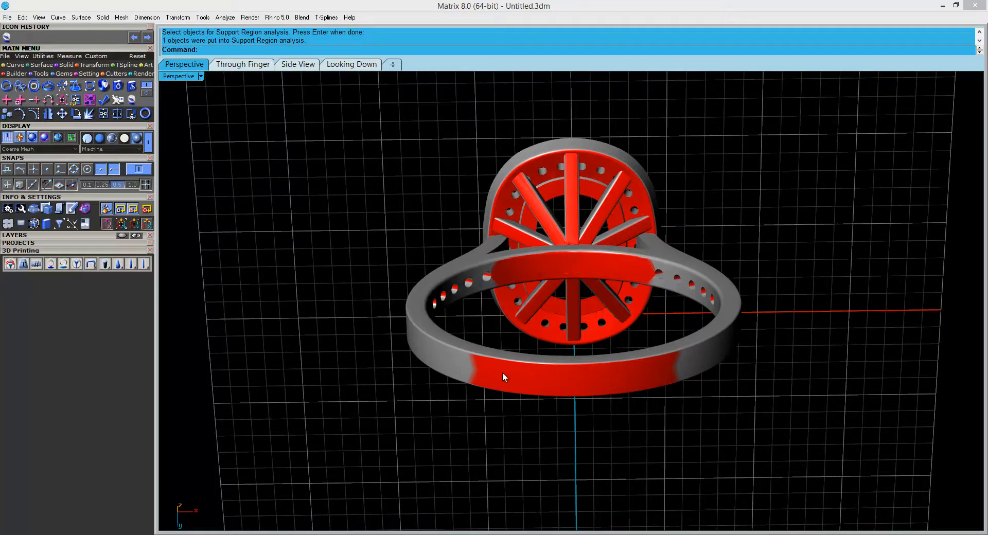
{"action": "right_click_drag", "start_coordinate": [624, 364], "coordinate": [728, 398]}
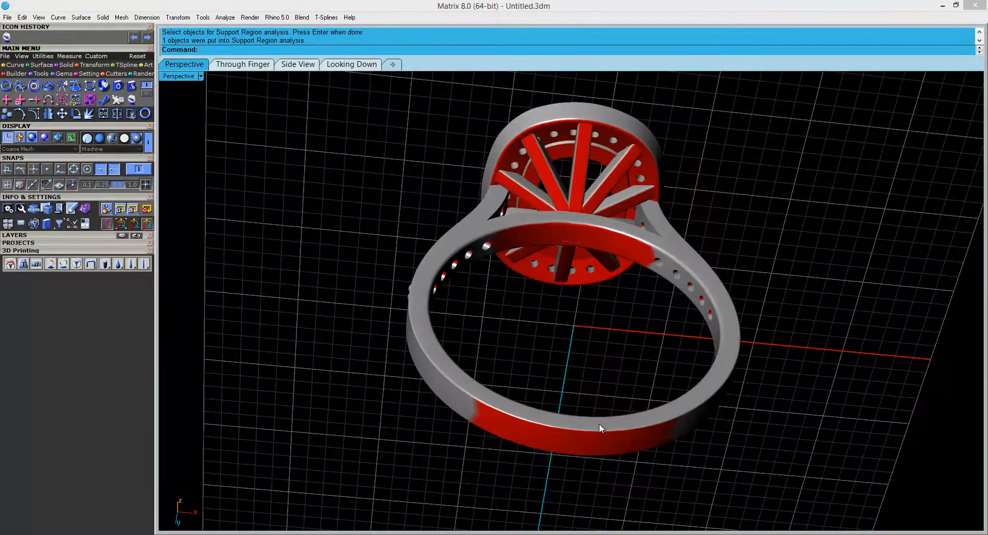
{"action": "left_click", "coordinate": [10, 264]}
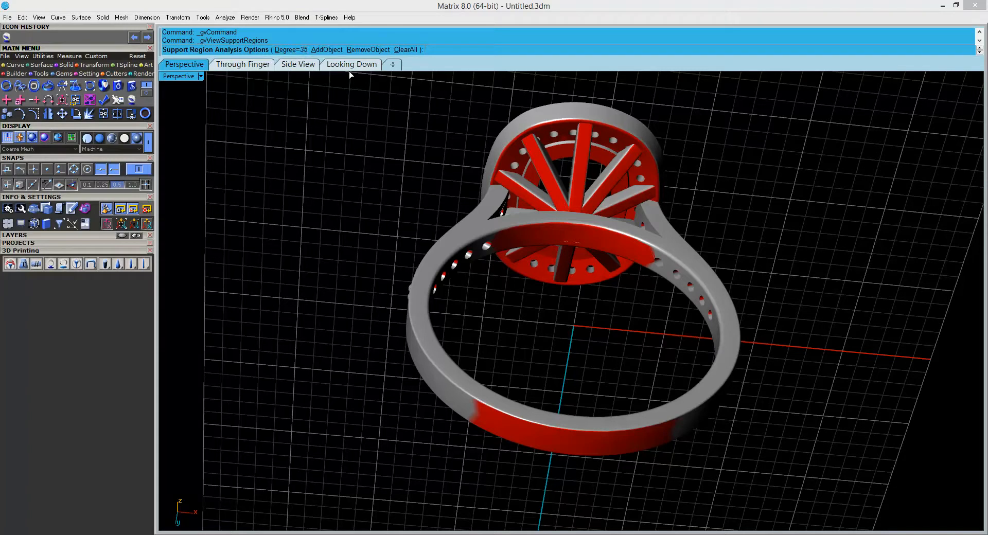
{"action": "mouse_move", "coordinate": [531, 262]}
{"action": "right_mouse_down"}
{"action": "mouse_move", "coordinate": [465, 225]}
{"action": "mouse_move", "coordinate": [439, 269]}
{"action": "mouse_move", "coordinate": [519, 261]}
{"action": "right_mouse_up"}
{"action": "right_click", "coordinate": [519, 282]}
Examine the support regions around the prongs and stone holes along the ring's shank.
{"action": "right_click_drag", "start_coordinate": [581, 311], "coordinate": [485, 304]}
{"action": "right_click_drag", "start_coordinate": [631, 311], "coordinate": [611, 270]}
{"action": "right_click_drag", "start_coordinate": [597, 309], "coordinate": [391, 371]}
{"action": "right_click_drag", "start_coordinate": [507, 326], "coordinate": [505, 179]}
{"action": "right_click_drag", "start_coordinate": [563, 165], "coordinate": [440, 375]}
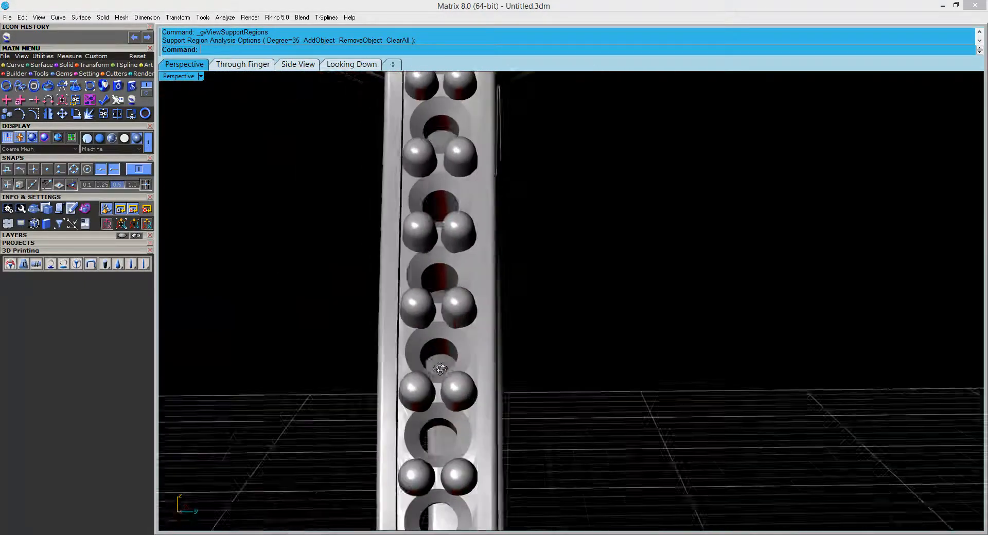
{"action": "scroll", "coordinate": [421, 243], "scroll_direction": "up", "scroll_amount": 5}
{"action": "right_click_drag", "start_coordinate": [421, 243], "coordinate": [431, 347]}
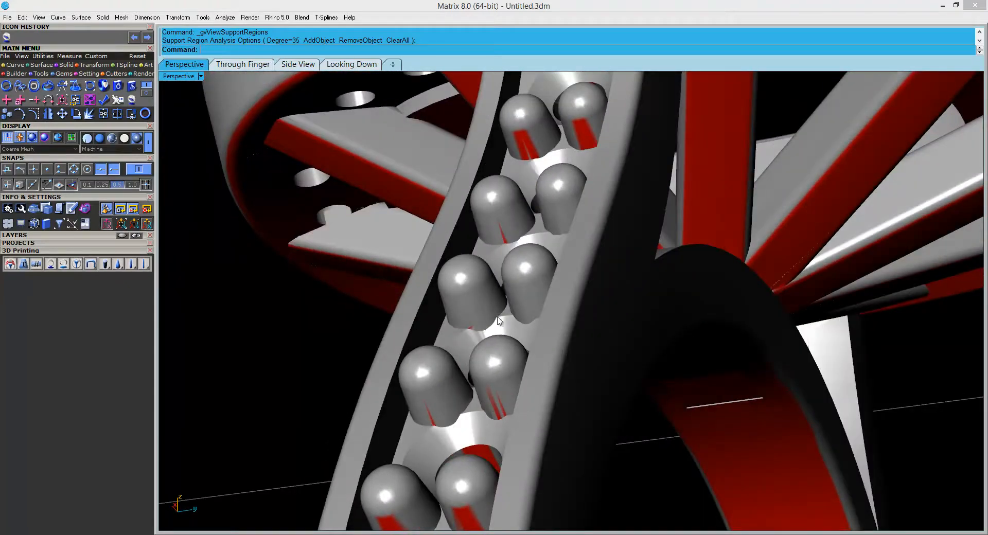
{"action": "scroll", "coordinate": [496, 327], "scroll_direction": "down", "scroll_amount": 4}
{"action": "right_click_drag", "start_coordinate": [474, 427], "coordinate": [483, 287], "text": "shift"}
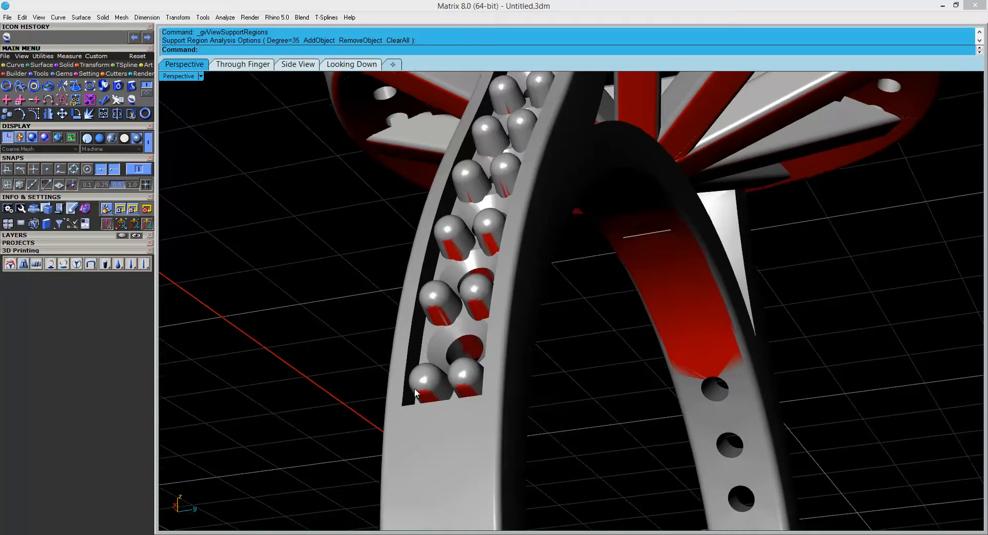
Examine the support regions under the ring's head and along the inside and bottom of the shank.
{"action": "right_click_drag", "start_coordinate": [421, 310], "coordinate": [555, 229]}
{"action": "right_click_drag", "start_coordinate": [571, 296], "coordinate": [541, 311]}
{"action": "scroll", "coordinate": [532, 278], "scroll_direction": "down", "scroll_amount": 9}
{"action": "right_click_drag", "start_coordinate": [535, 276], "coordinate": [531, 338]}
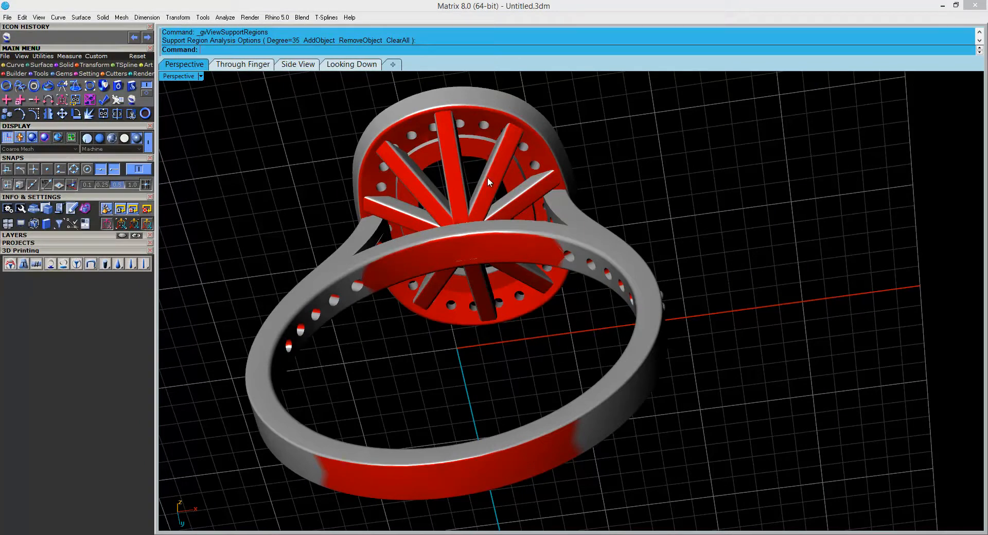
{"action": "mouse_move", "coordinate": [475, 174]}
{"action": "right_mouse_down"}
{"action": "mouse_move", "coordinate": [419, 308]}
{"action": "mouse_move", "coordinate": [479, 348]}
{"action": "mouse_move", "coordinate": [439, 232]}
{"action": "mouse_move", "coordinate": [529, 324]}
{"action": "mouse_move", "coordinate": [496, 388]}
{"action": "mouse_move", "coordinate": [561, 328]}
{"action": "mouse_move", "coordinate": [570, 340]}
{"action": "mouse_move", "coordinate": [530, 249]}
{"action": "mouse_move", "coordinate": [542, 316]}
{"action": "right_mouse_up"}
{"action": "right_click_drag", "start_coordinate": [531, 284], "coordinate": [457, 481]}
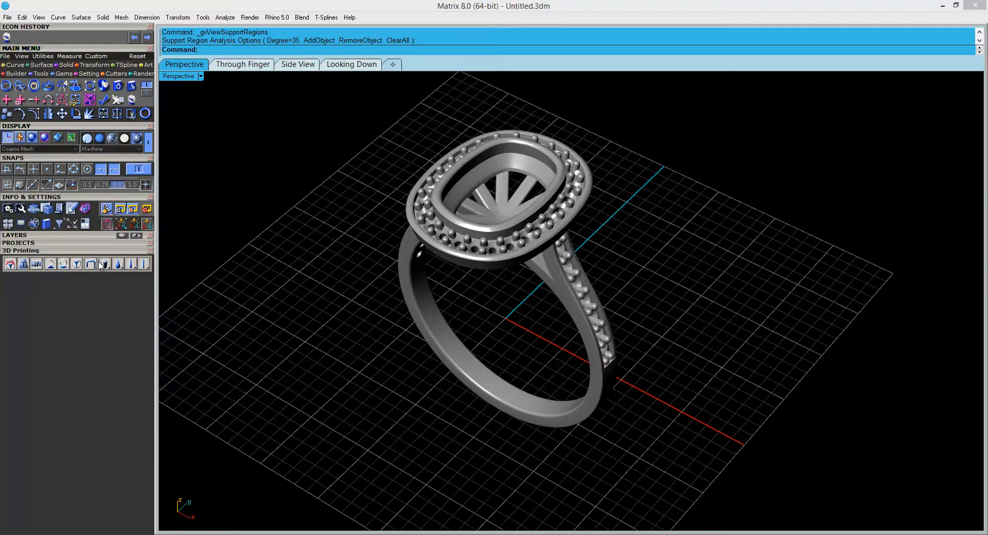
{"action": "mouse_move", "coordinate": [428, 301]}
{"action": "right_mouse_down"}
{"action": "mouse_move", "coordinate": [490, 256]}
{"action": "mouse_move", "coordinate": [503, 148]}
{"action": "mouse_move", "coordinate": [418, 315]}
{"action": "mouse_move", "coordinate": [483, 308]}
{"action": "mouse_move", "coordinate": [525, 284]}
{"action": "mouse_move", "coordinate": [557, 185]}
{"action": "right_mouse_up"}
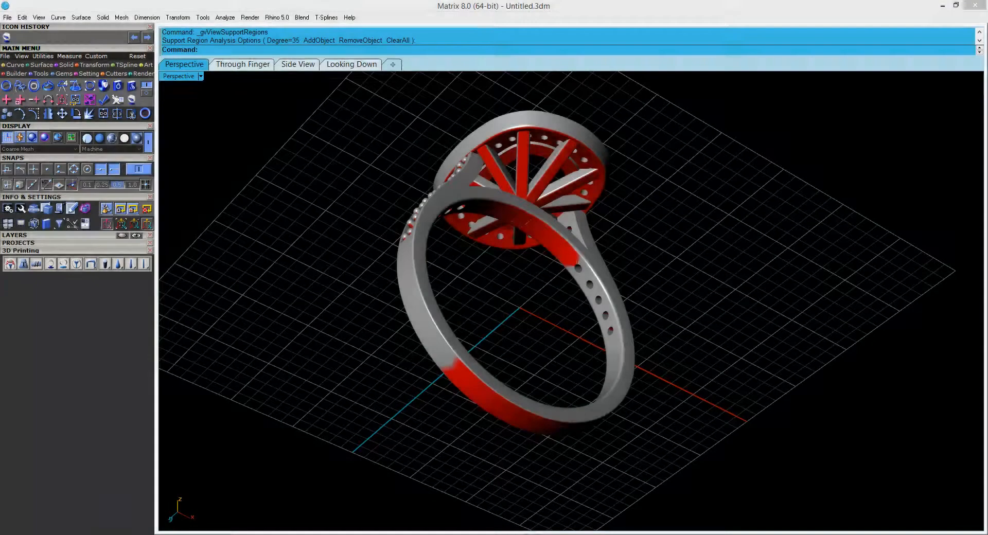
{"action": "right_click_drag", "start_coordinate": [613, 289], "coordinate": [555, 264]}
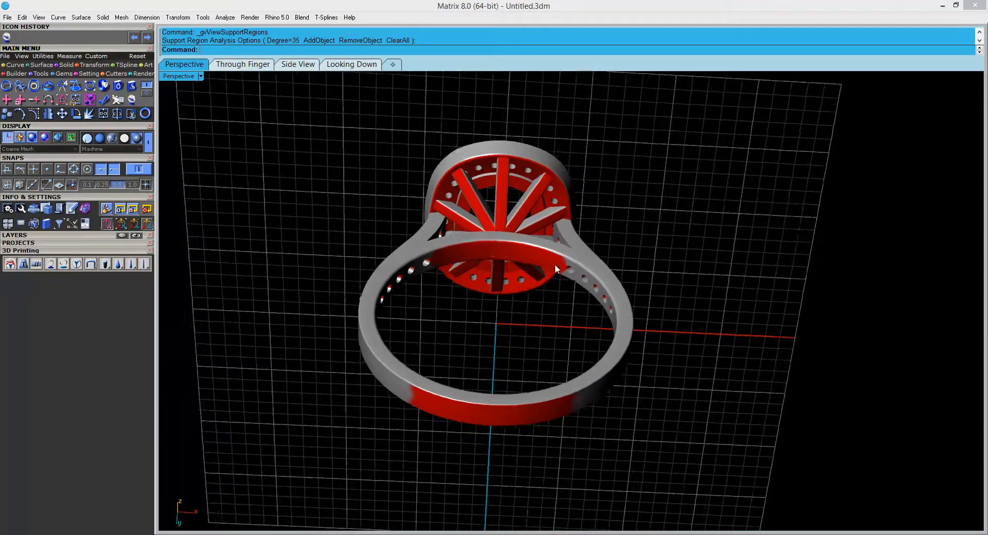
Generate a support sprue under the shank for the ring mesh.
{"action": "left_click", "coordinate": [51, 265]}
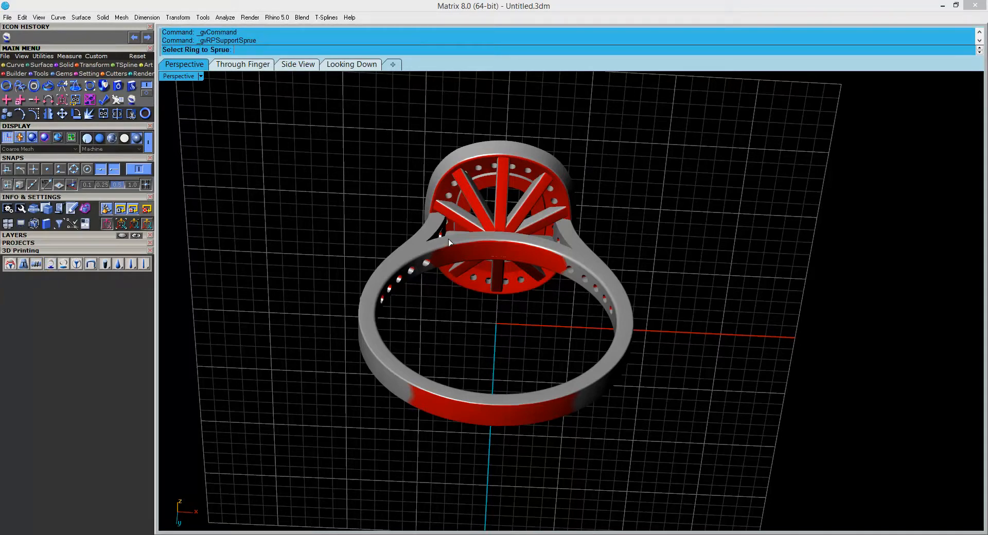
{"action": "left_click", "coordinate": [482, 252]}
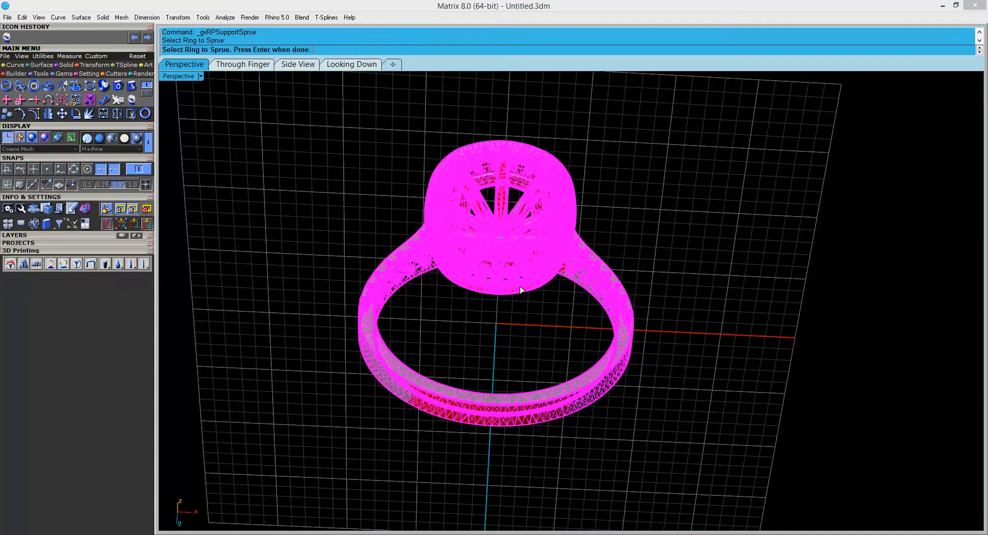
{"action": "key", "text": "Return"}
Examine how the sprue meets the bottom of the shank and its base from the side and end.
{"action": "mouse_move", "coordinate": [554, 294]}
{"action": "right_mouse_down"}
{"action": "mouse_move", "coordinate": [570, 303]}
{"action": "mouse_move", "coordinate": [473, 386]}
{"action": "mouse_move", "coordinate": [538, 440]}
{"action": "mouse_move", "coordinate": [515, 282]}
{"action": "mouse_move", "coordinate": [480, 313]}
{"action": "mouse_move", "coordinate": [527, 373]}
{"action": "right_mouse_up"}
{"action": "scroll", "coordinate": [570, 441], "scroll_direction": "up", "scroll_amount": 6}
{"action": "right_click_drag", "start_coordinate": [570, 440], "coordinate": [534, 411]}
{"action": "right_click_drag", "start_coordinate": [694, 422], "coordinate": [749, 427]}
{"action": "right_click_drag", "start_coordinate": [626, 402], "coordinate": [468, 352]}
{"action": "scroll", "coordinate": [626, 405], "scroll_direction": "up", "scroll_amount": 3}
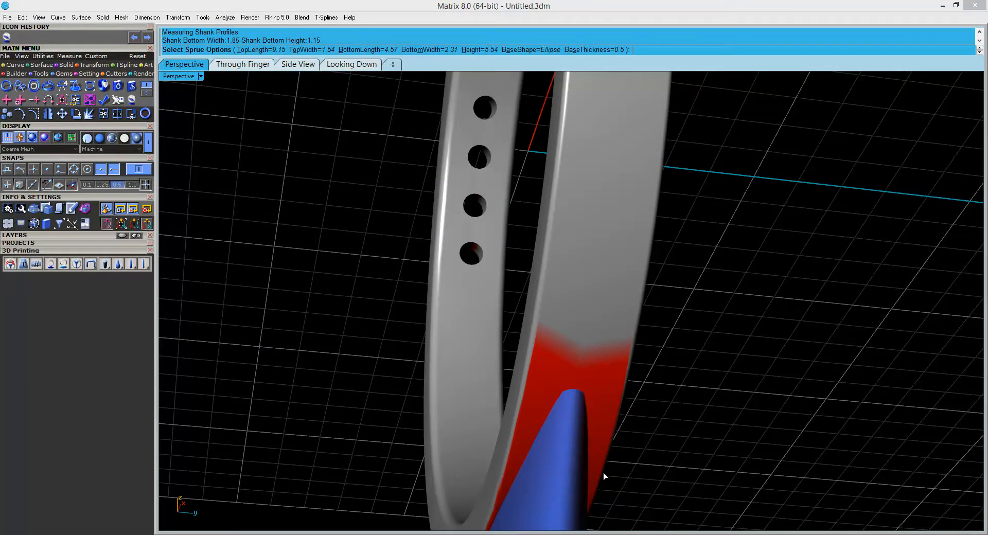
{"action": "right_click_drag", "start_coordinate": [588, 466], "coordinate": [598, 422]}
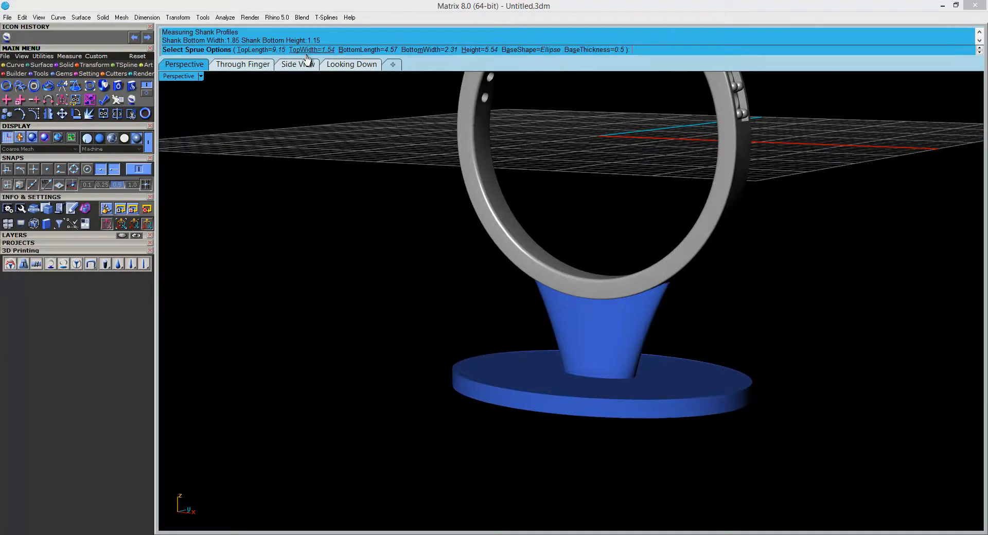
{"action": "right_click_drag", "start_coordinate": [564, 253], "coordinate": [600, 259]}
{"action": "right_click_drag", "start_coordinate": [620, 304], "coordinate": [633, 313]}
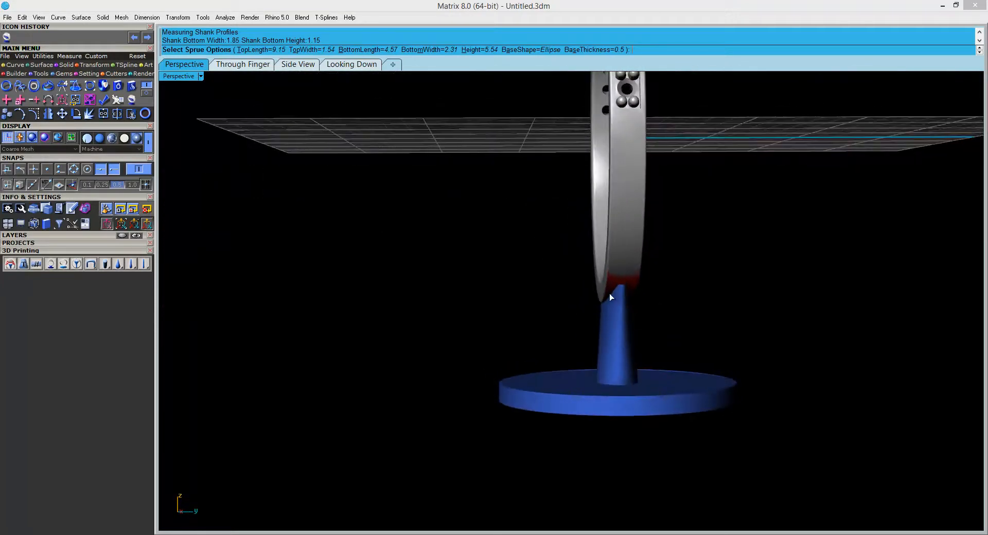
{"action": "right_click_drag", "start_coordinate": [590, 285], "coordinate": [688, 390]}
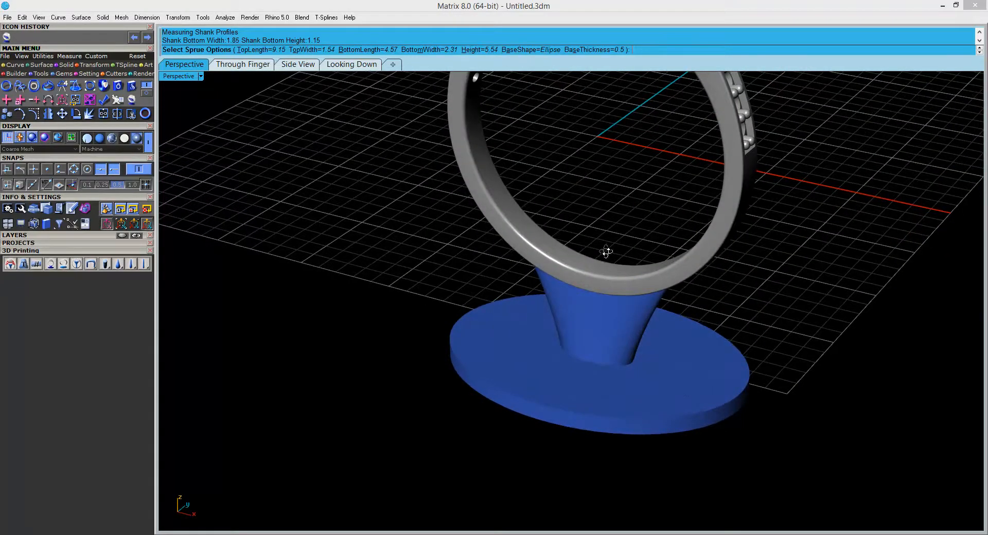
{"action": "right_click_drag", "start_coordinate": [607, 259], "coordinate": [541, 170]}
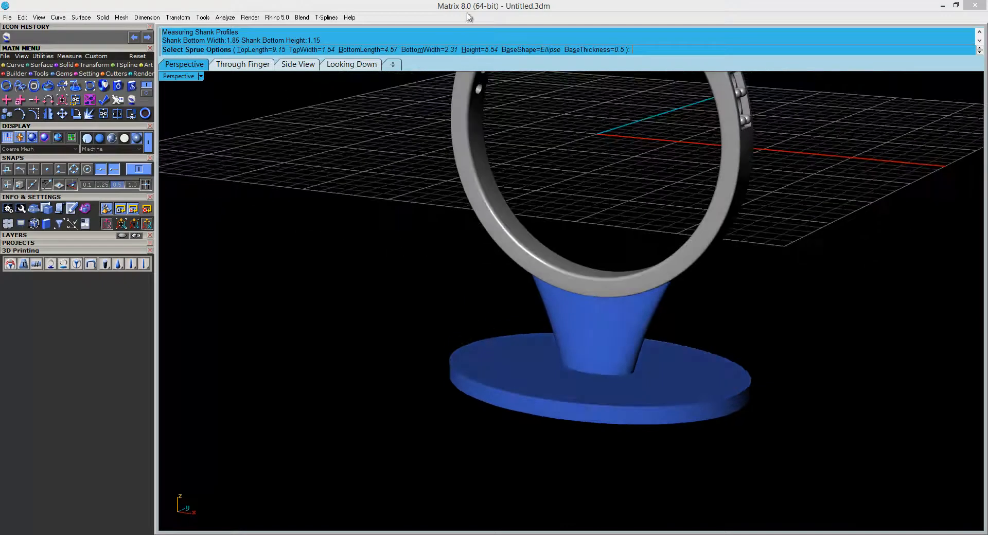
Set the sprue's height to 4.8 and its base thickness to 0.6.
{"action": "left_click", "coordinate": [484, 50]}
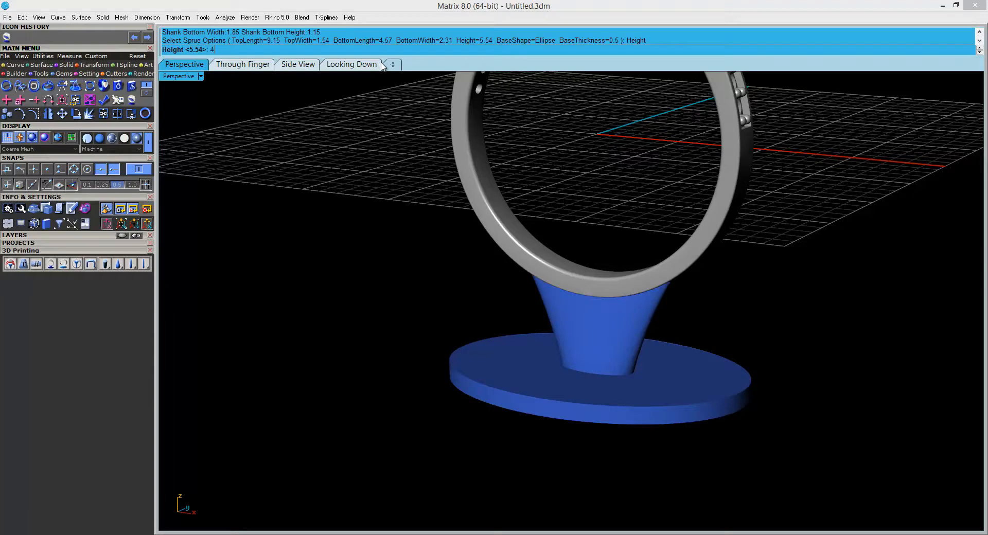
{"action": "key", "text": "Return"}
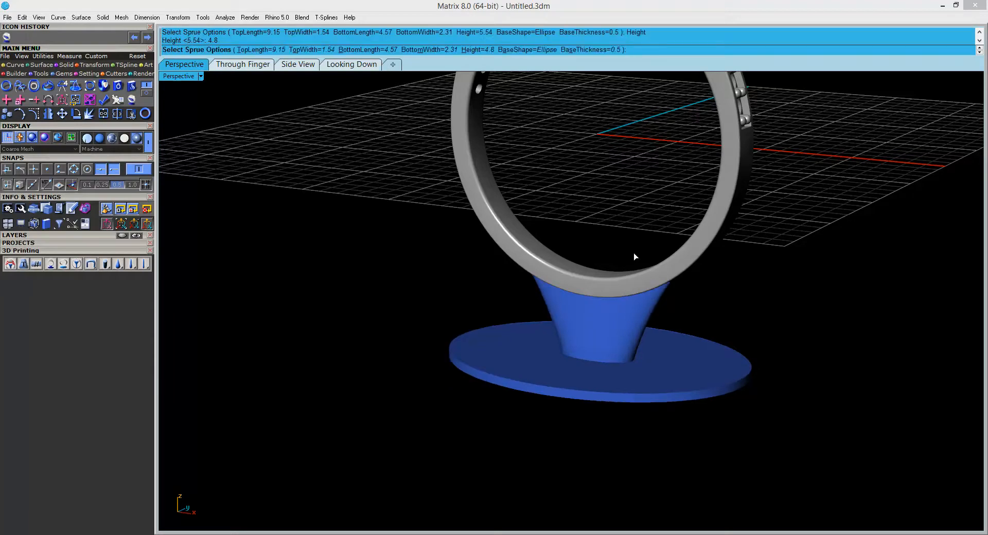
{"action": "right_click_drag", "start_coordinate": [608, 309], "coordinate": [604, 156]}
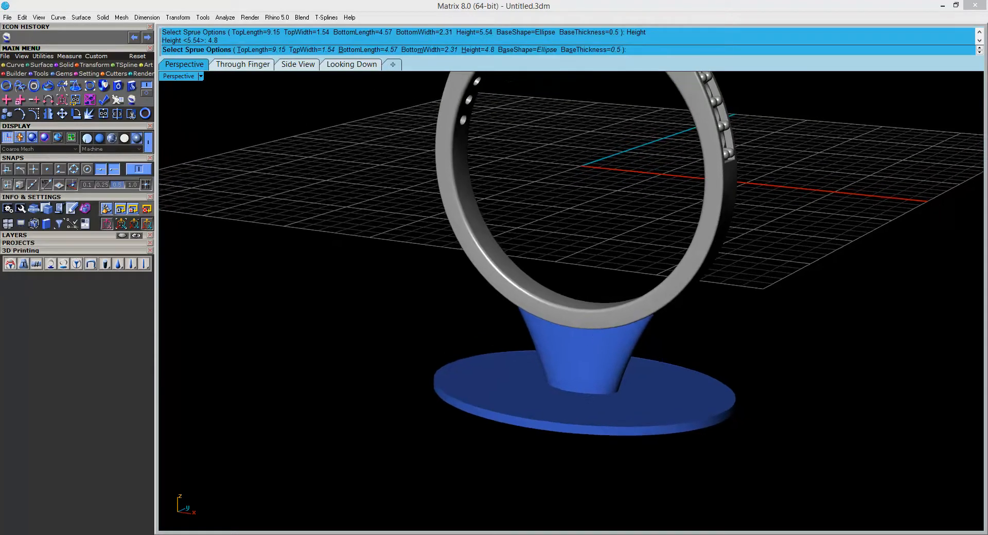
{"action": "left_click", "coordinate": [601, 50]}
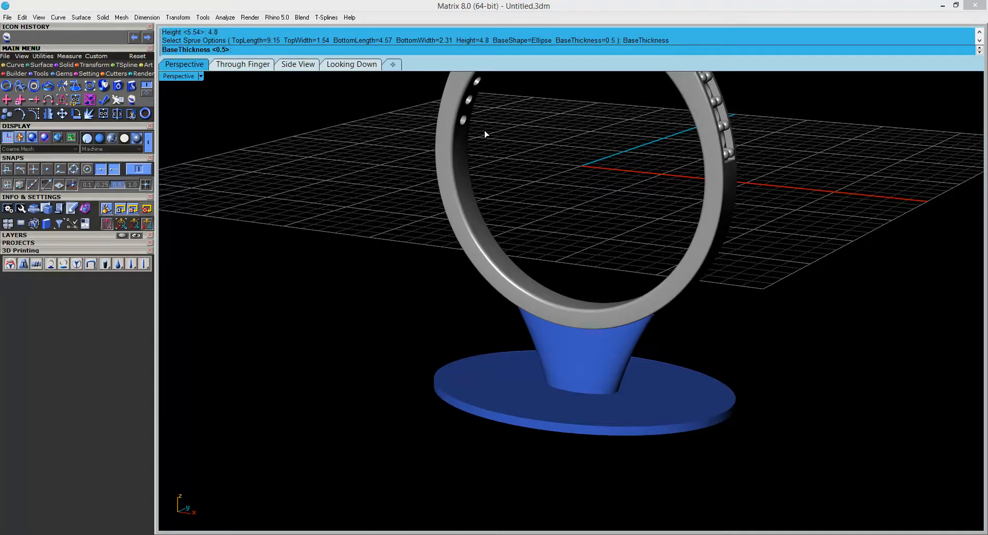
{"action": "key", "text": "Return"}
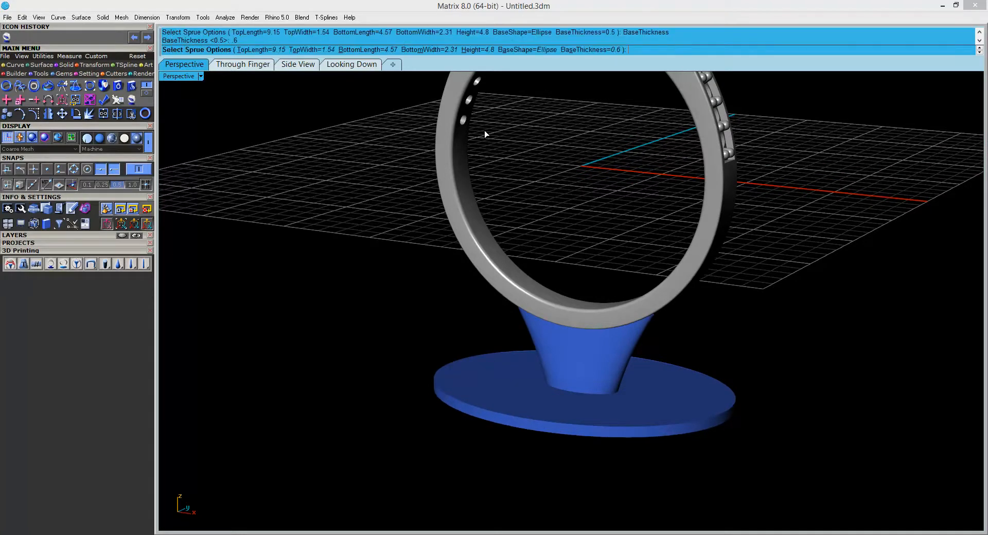
Set the sprue's top width to 1.4 where it meets the shank.
{"action": "right_click_drag", "start_coordinate": [517, 431], "coordinate": [587, 322]}
{"action": "scroll", "coordinate": [587, 322], "scroll_direction": "up", "scroll_amount": 8}
{"action": "right_click_drag", "start_coordinate": [563, 366], "coordinate": [541, 362]}
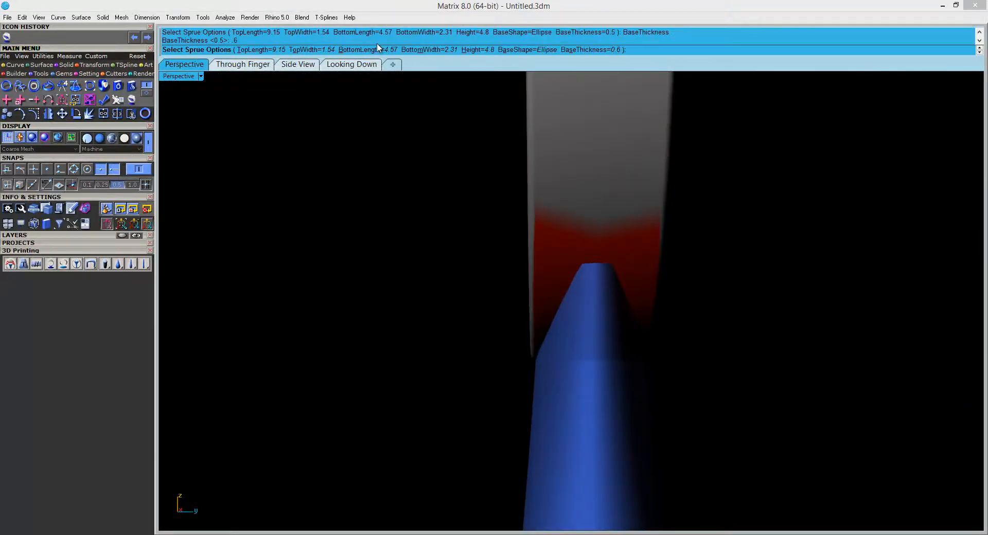
{"action": "left_click", "coordinate": [312, 49]}
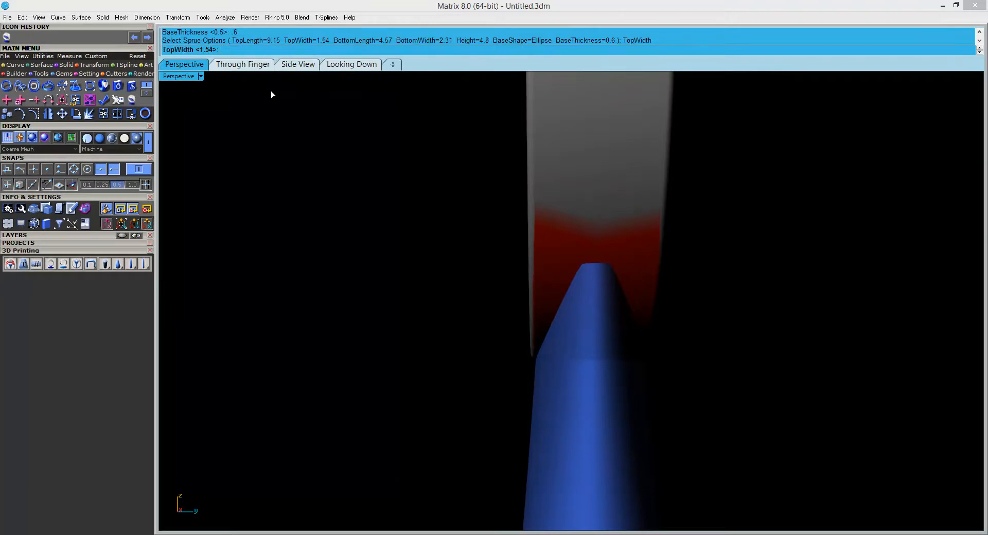
{"action": "type", "text": "1.4"}
{"action": "key", "text": "Return"}
Change the sprue's base shape to None.
{"action": "right_click_drag", "start_coordinate": [427, 225], "coordinate": [525, 242]}
{"action": "scroll", "coordinate": [538, 303], "scroll_direction": "down", "scroll_amount": 5}
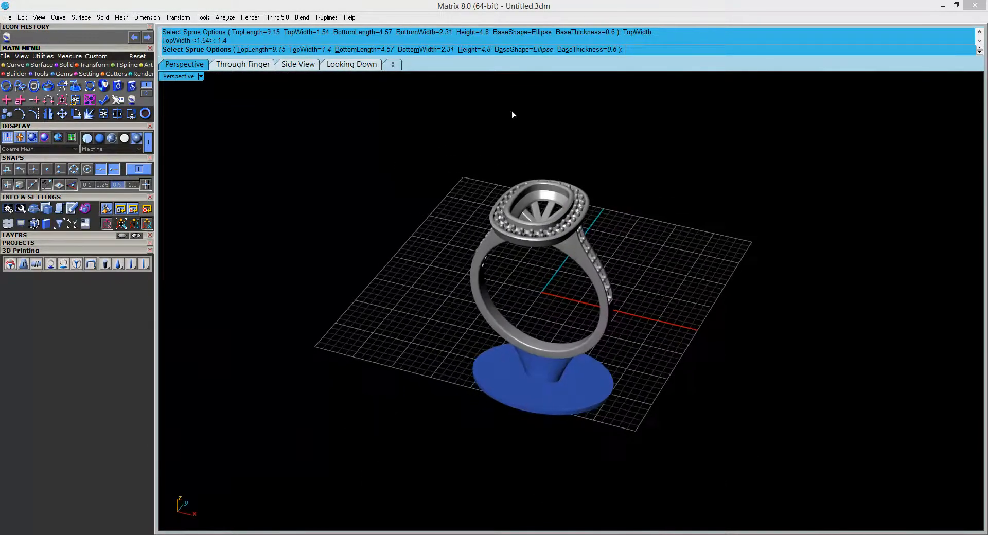
{"action": "left_click", "coordinate": [523, 50]}
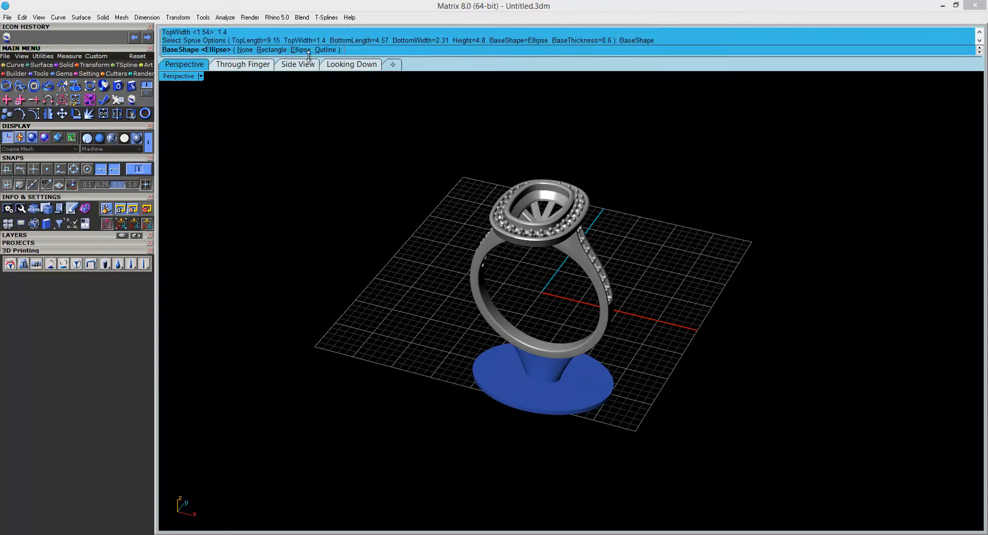
{"action": "left_click", "coordinate": [243, 50]}
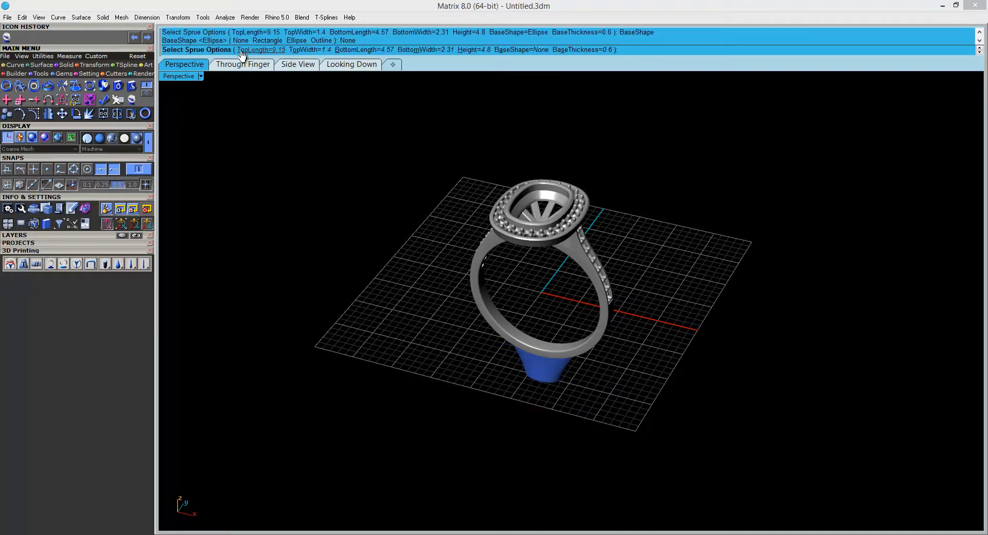
Try the Rectangle and then the Outline base shape on the sprue.
{"action": "left_click", "coordinate": [526, 50]}
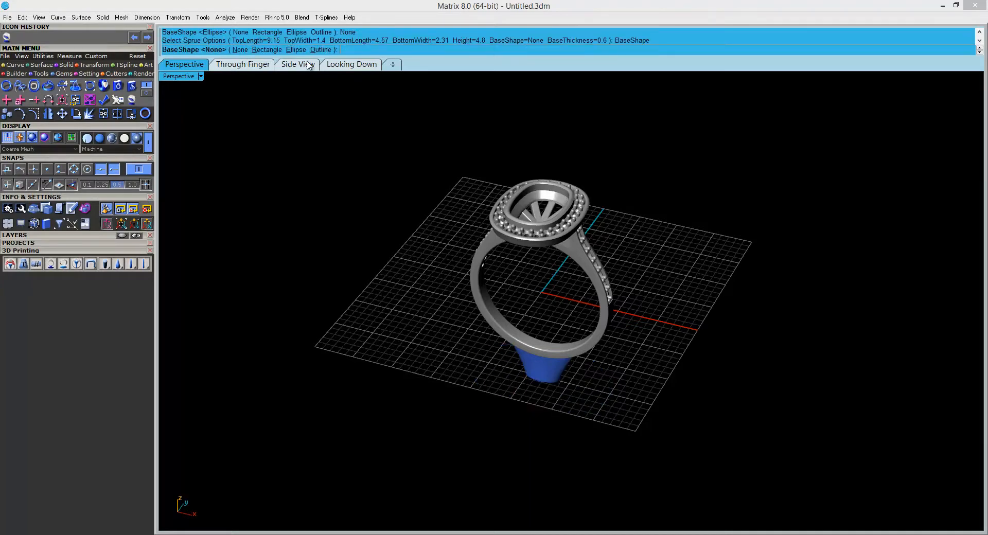
{"action": "left_click", "coordinate": [267, 50]}
{"action": "right_click_drag", "start_coordinate": [471, 181], "coordinate": [463, 129]}
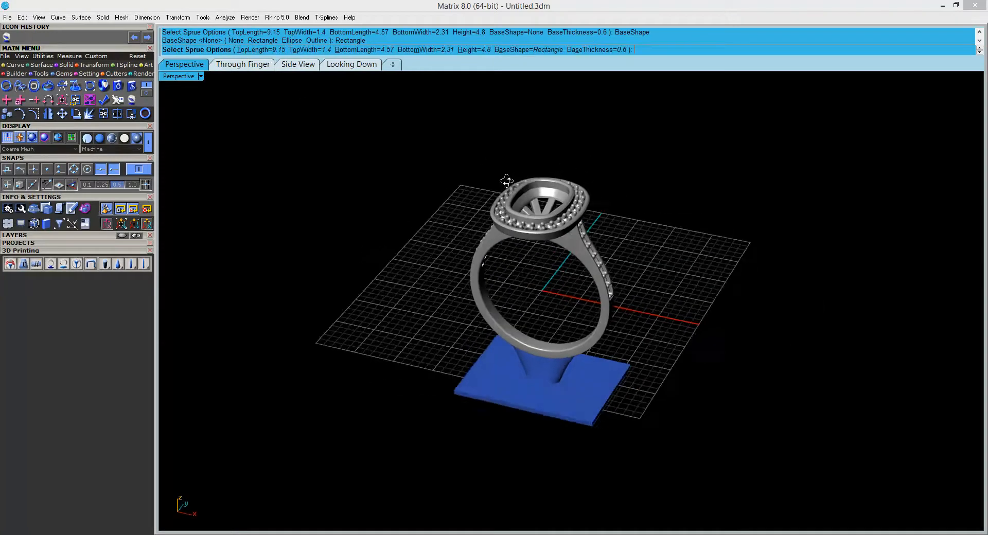
{"action": "left_click", "coordinate": [529, 50]}
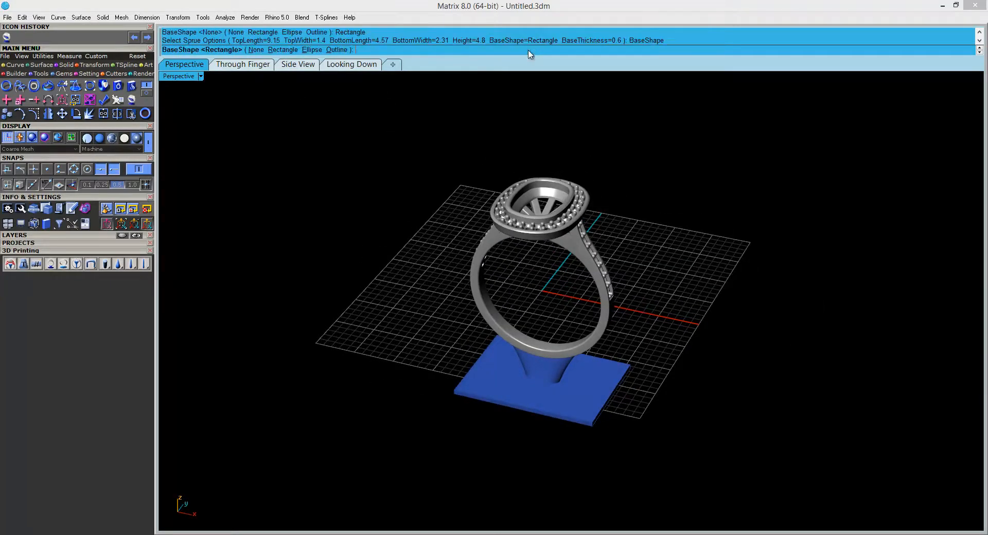
{"action": "left_click", "coordinate": [333, 50]}
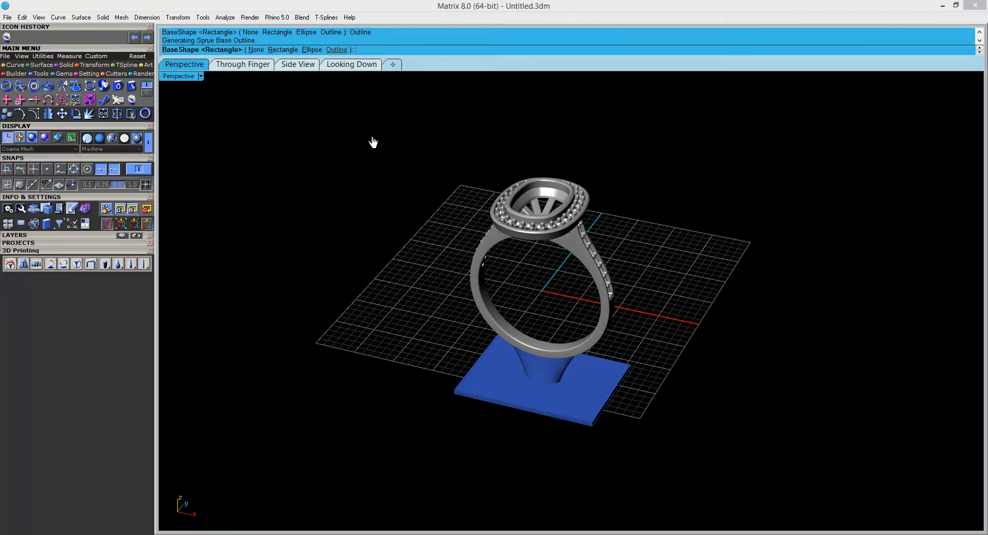
{"action": "right_click_drag", "start_coordinate": [536, 203], "coordinate": [552, 216]}
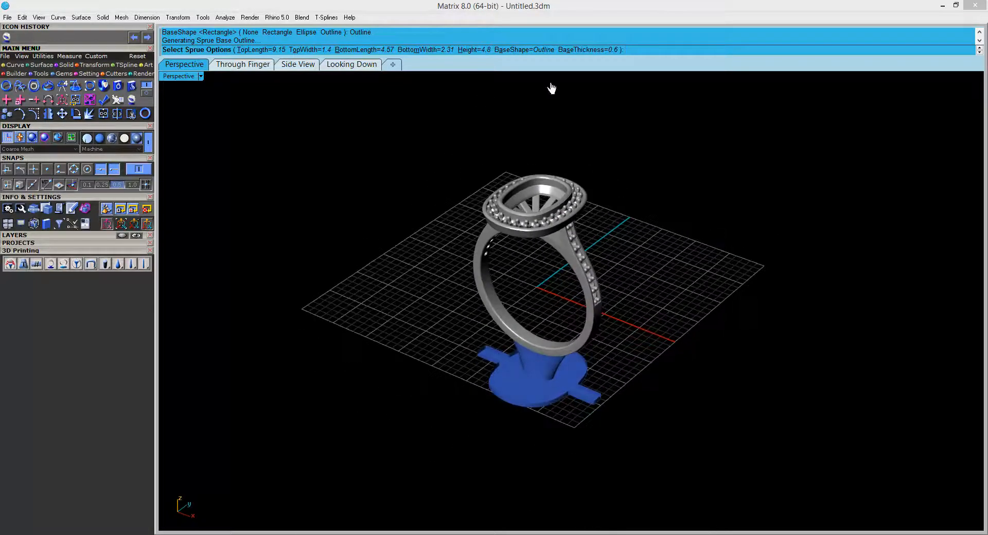
Set the sprue's base shape to Ellipse and accept the sprue.
{"action": "left_click", "coordinate": [515, 49]}
{"action": "left_click", "coordinate": [302, 49]}
{"action": "right_click_drag", "start_coordinate": [399, 229], "coordinate": [575, 325]}
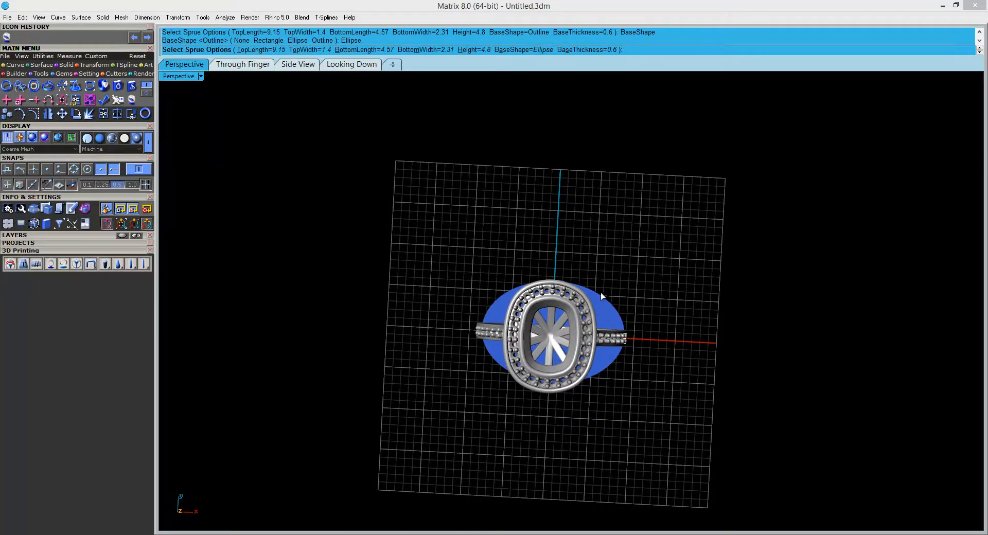
{"action": "right_click_drag", "start_coordinate": [604, 360], "coordinate": [543, 263]}
{"action": "right_click_drag", "start_coordinate": [695, 419], "coordinate": [629, 382]}
{"action": "right_click_drag", "start_coordinate": [497, 318], "coordinate": [603, 400]}
{"action": "right_click", "coordinate": [603, 400]}
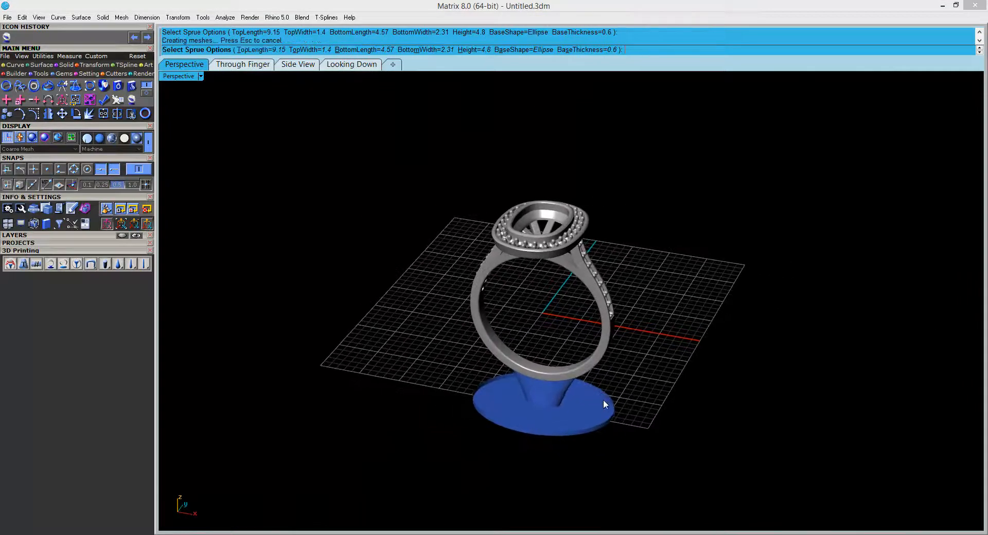
Delete the finished sprue together with its elliptical base.
{"action": "right_click_drag", "start_coordinate": [513, 423], "coordinate": [501, 406]}
{"action": "left_click", "coordinate": [604, 407]}
{"action": "scroll", "coordinate": [511, 362], "scroll_direction": "up", "scroll_amount": 5}
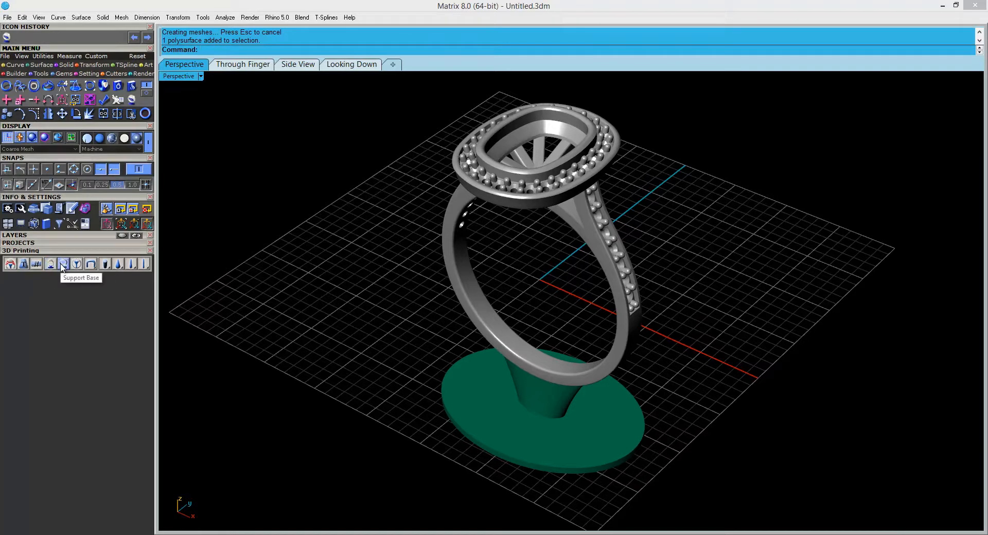
{"action": "left_click", "coordinate": [528, 423]}
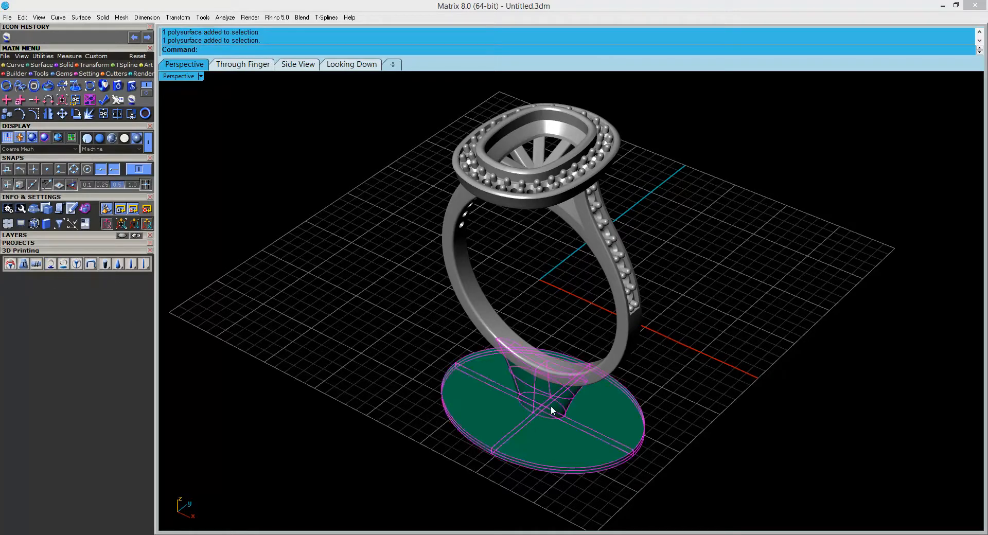
{"action": "key", "text": "Delete"}
Generate a support base under the ring mesh with the Support Base tool.
{"action": "left_click", "coordinate": [63, 264]}
{"action": "left_click", "coordinate": [534, 176]}
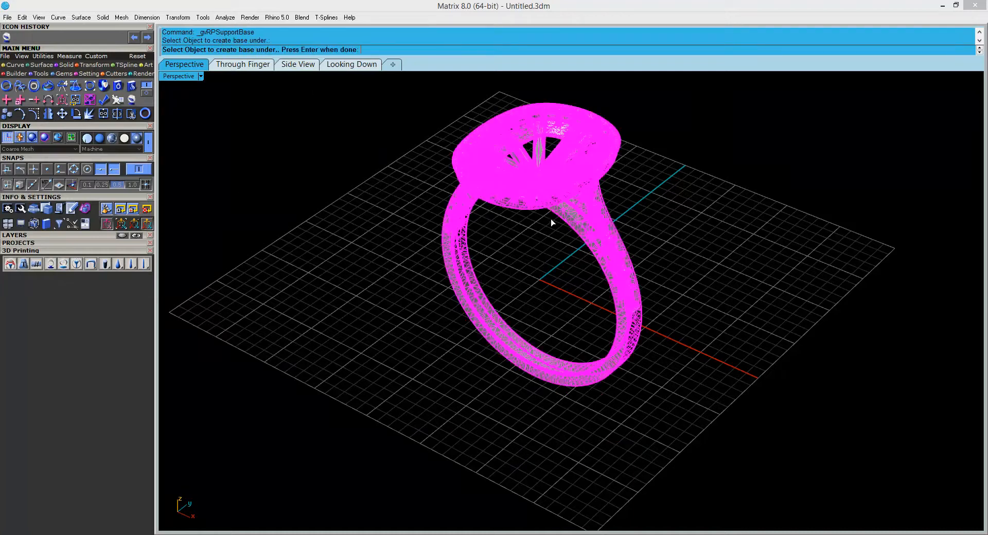
{"action": "key", "text": "Return"}
{"action": "right_click_drag", "start_coordinate": [504, 432], "coordinate": [609, 230]}
{"action": "right_click_drag", "start_coordinate": [595, 438], "coordinate": [594, 372]}
{"action": "right_click_drag", "start_coordinate": [668, 369], "coordinate": [616, 383]}
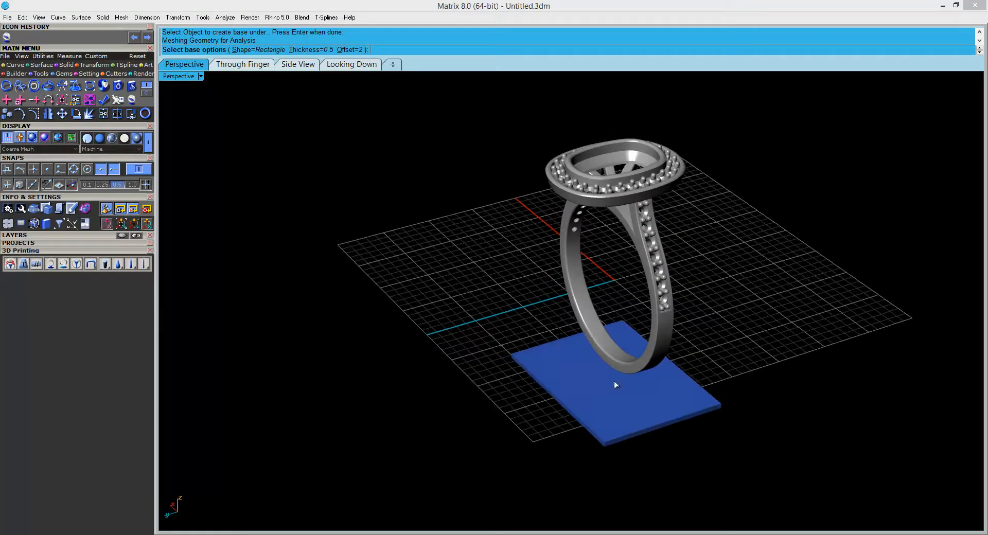
Change the support base's shape to Oval and set its offset to 1.
{"action": "left_click", "coordinate": [258, 49]}
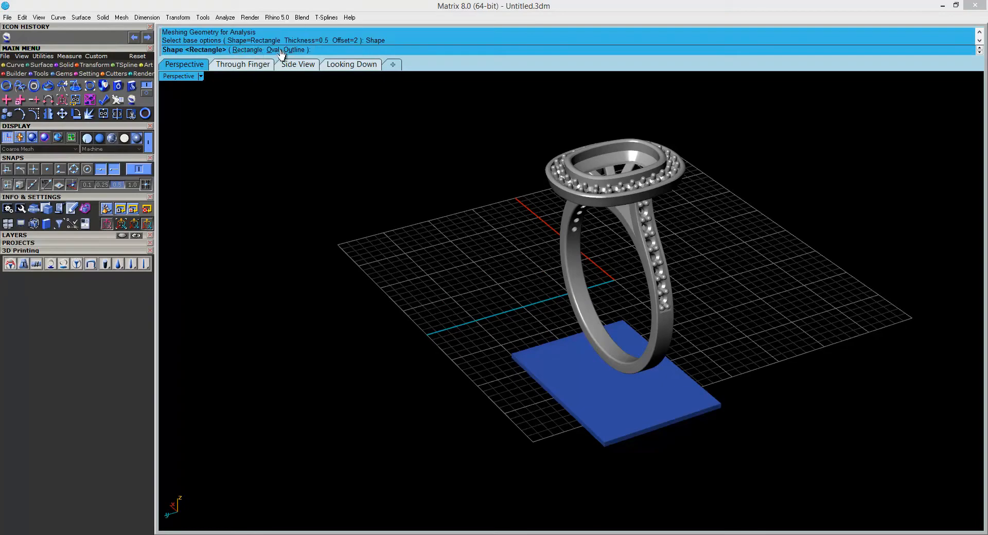
{"action": "left_click", "coordinate": [273, 50]}
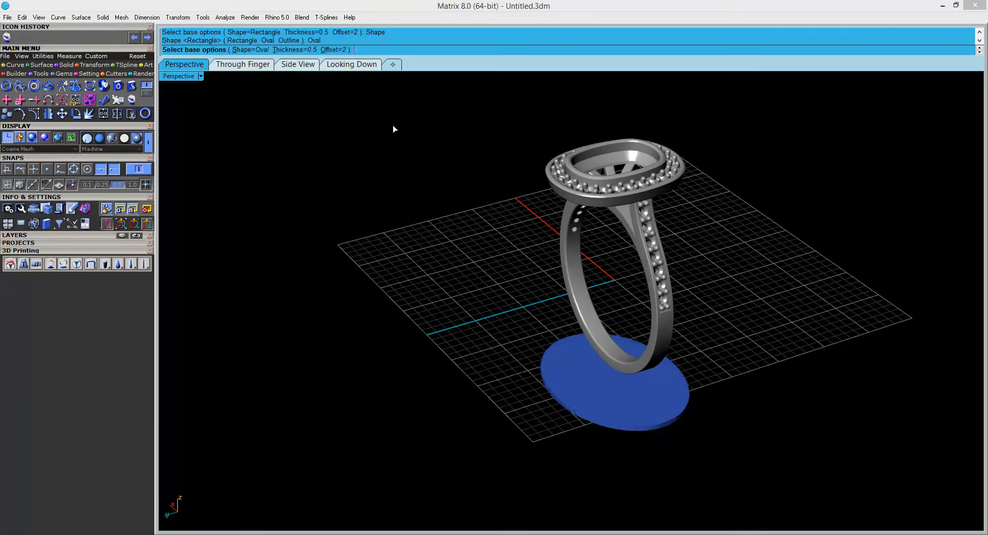
{"action": "right_click_drag", "start_coordinate": [456, 296], "coordinate": [526, 357]}
{"action": "left_click", "coordinate": [339, 50]}
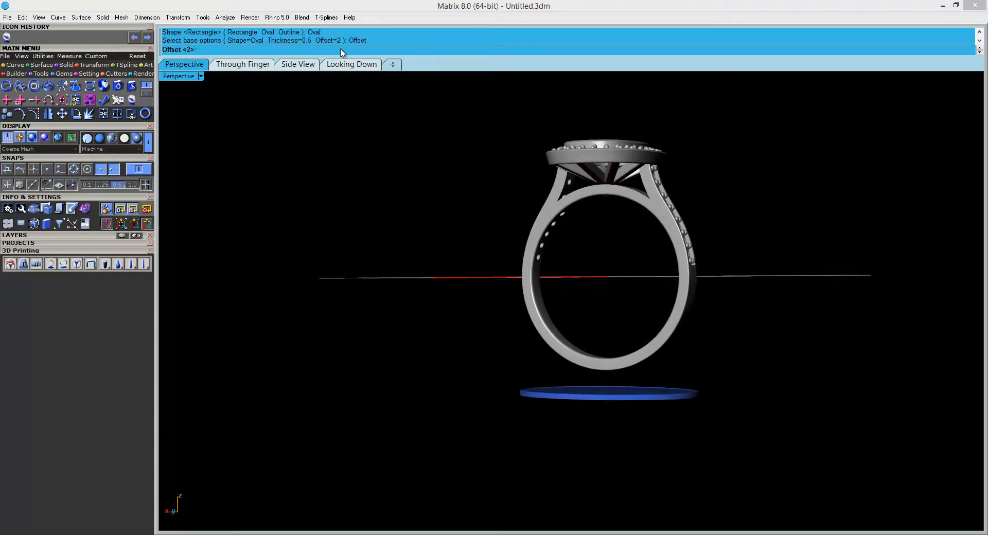
{"action": "type", "text": "1"}
{"action": "key", "text": "Return"}
{"action": "right_click_drag", "start_coordinate": [446, 240], "coordinate": [490, 371]}
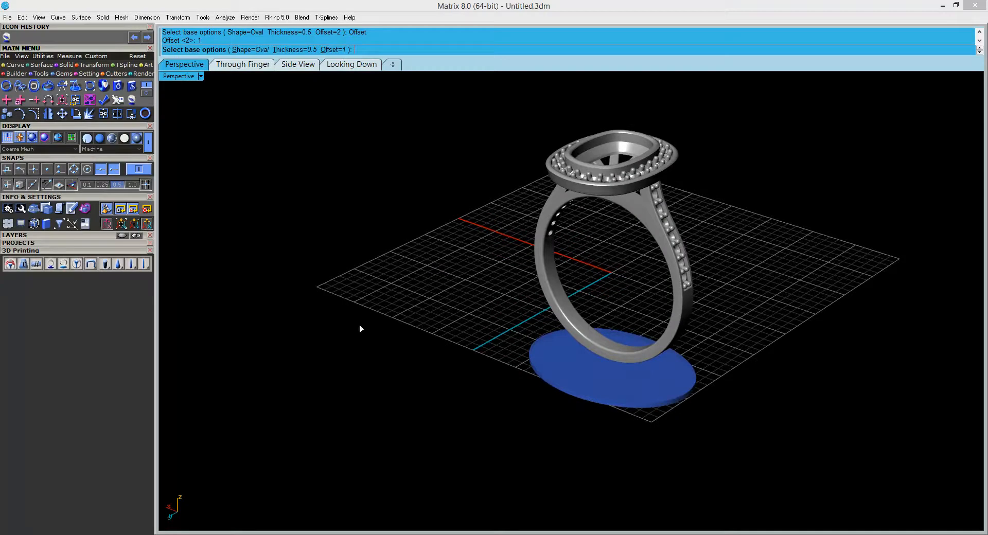
Accept the oval support base, and delete it from under the ring.
{"action": "key", "text": "Return"}
{"action": "left_click", "coordinate": [685, 395]}
{"action": "key", "text": "Delete"}
Generate a new support sprue under the ring, keeping the default dimensions and elliptical base.
{"action": "left_click", "coordinate": [49, 264]}
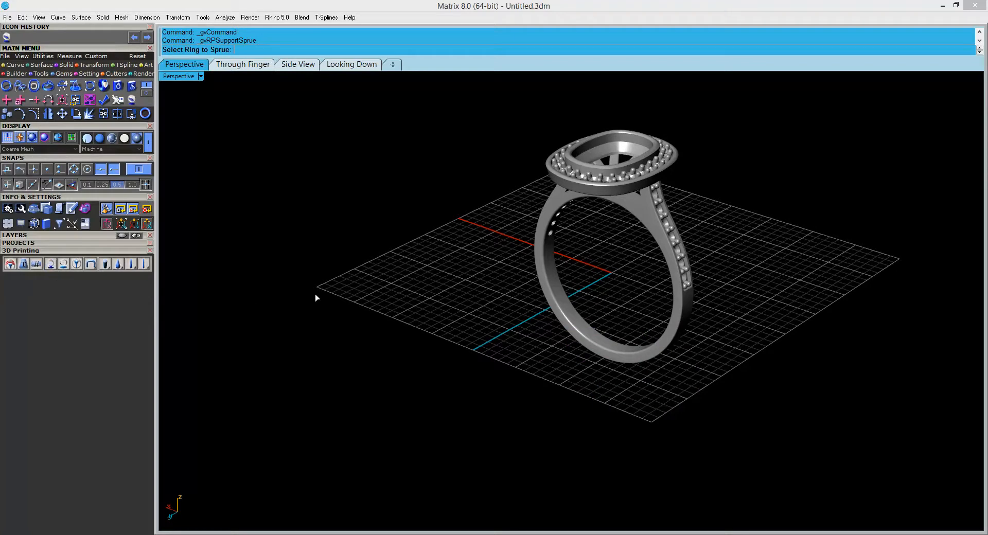
{"action": "left_click", "coordinate": [629, 350]}
{"action": "key", "text": "Return"}
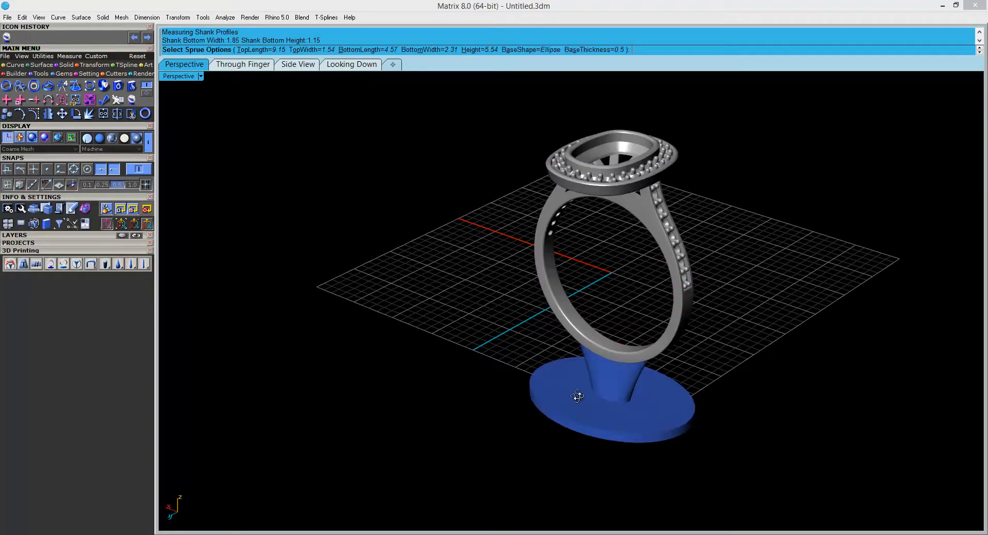
{"action": "right_click_drag", "start_coordinate": [632, 359], "coordinate": [743, 395]}
{"action": "key", "text": "Return"}
Examine the red overhang areas under the ring's head and along the inner top of the shank.
{"action": "right_click_drag", "start_coordinate": [749, 355], "coordinate": [717, 405]}
{"action": "right_click_drag", "start_coordinate": [456, 287], "coordinate": [503, 312]}
{"action": "right_click_drag", "start_coordinate": [626, 263], "coordinate": [586, 162]}
{"action": "right_click_drag", "start_coordinate": [601, 315], "coordinate": [535, 449]}
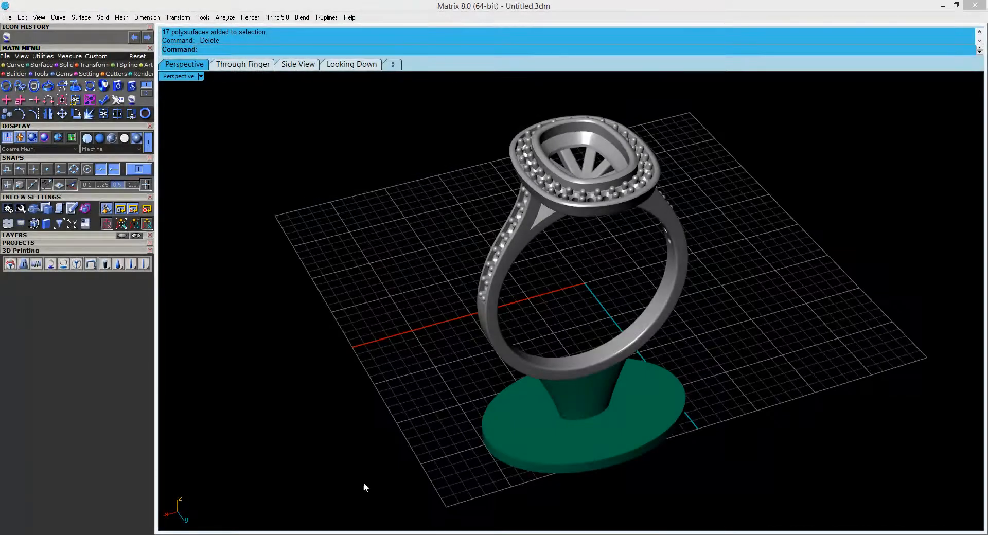
{"action": "right_click_drag", "start_coordinate": [458, 479], "coordinate": [562, 349]}
{"action": "right_click_drag", "start_coordinate": [523, 188], "coordinate": [623, 240]}
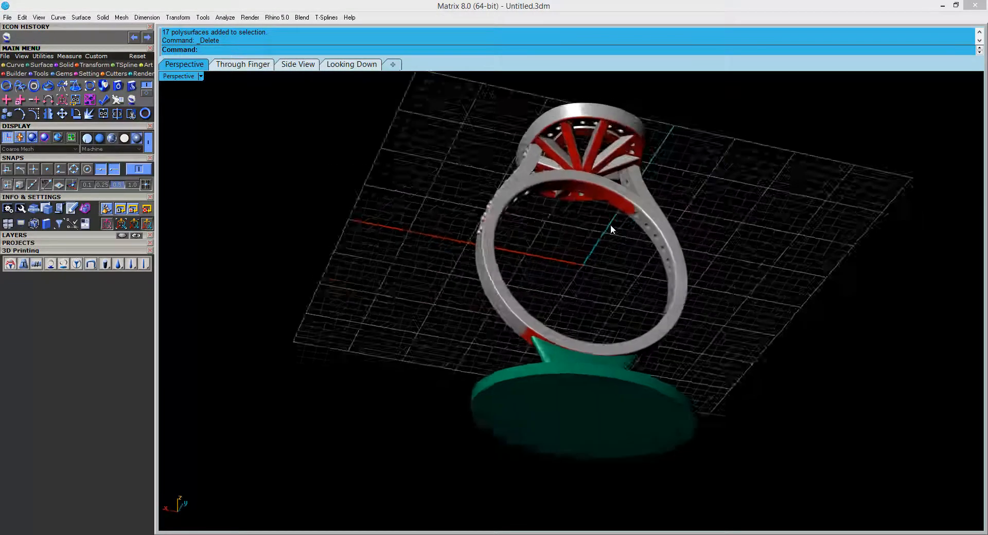
{"action": "right_click_drag", "start_coordinate": [611, 195], "coordinate": [568, 243], "text": "shift"}
{"action": "scroll", "coordinate": [569, 244], "scroll_direction": "up", "scroll_amount": 4}
{"action": "right_click_drag", "start_coordinate": [585, 252], "coordinate": [584, 240]}
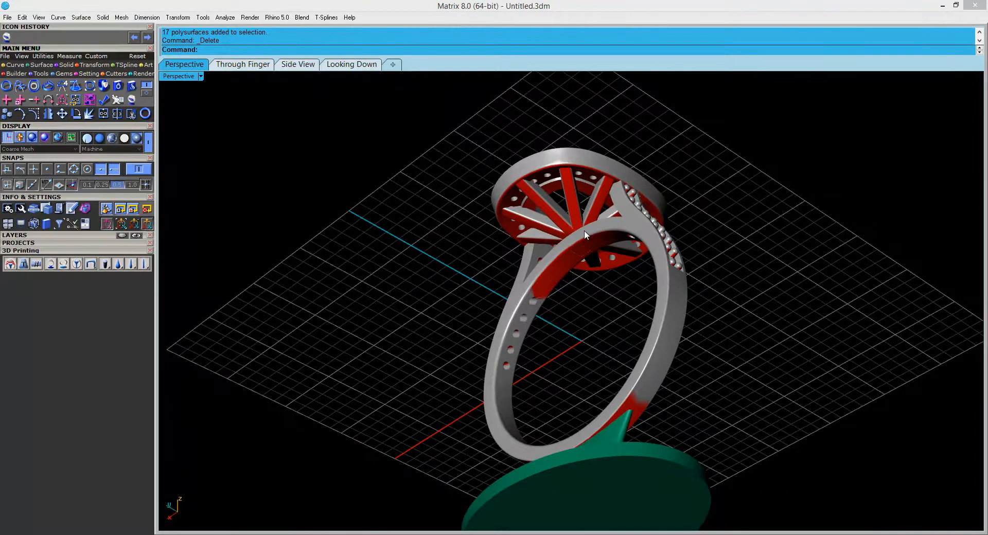
{"action": "mouse_move", "coordinate": [557, 290]}
{"action": "right_mouse_down"}
{"action": "mouse_move", "coordinate": [724, 276]}
{"action": "mouse_move", "coordinate": [633, 268]}
{"action": "mouse_move", "coordinate": [629, 249]}
{"action": "mouse_move", "coordinate": [597, 255]}
{"action": "mouse_move", "coordinate": [575, 261]}
{"action": "mouse_move", "coordinate": [570, 277]}
{"action": "mouse_move", "coordinate": [499, 299]}
{"action": "mouse_move", "coordinate": [500, 326]}
{"action": "mouse_move", "coordinate": [551, 313]}
{"action": "mouse_move", "coordinate": [571, 296]}
{"action": "right_mouse_up"}
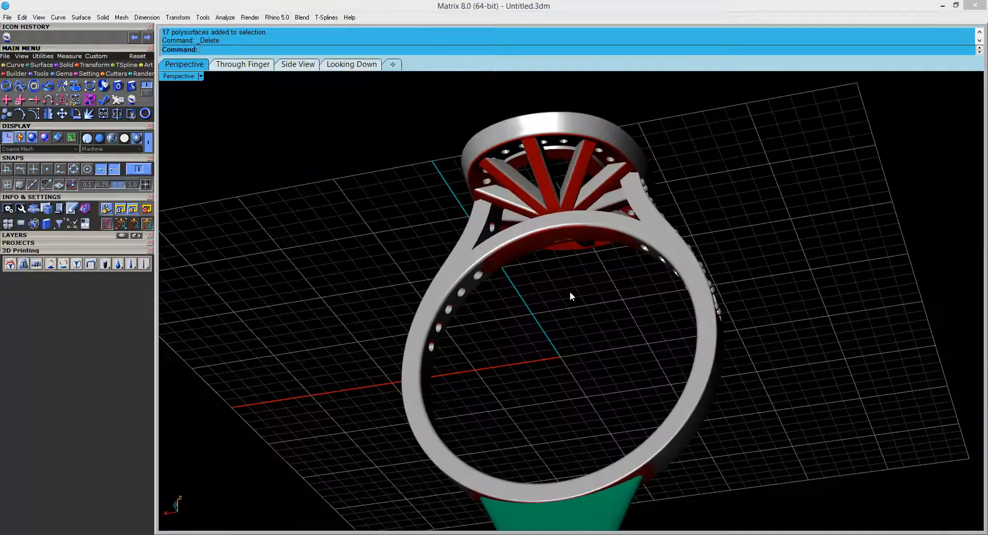
Start a ring support and anchor its column on the sprue line near the centre of the finger hole.
{"action": "left_click", "coordinate": [76, 266]}
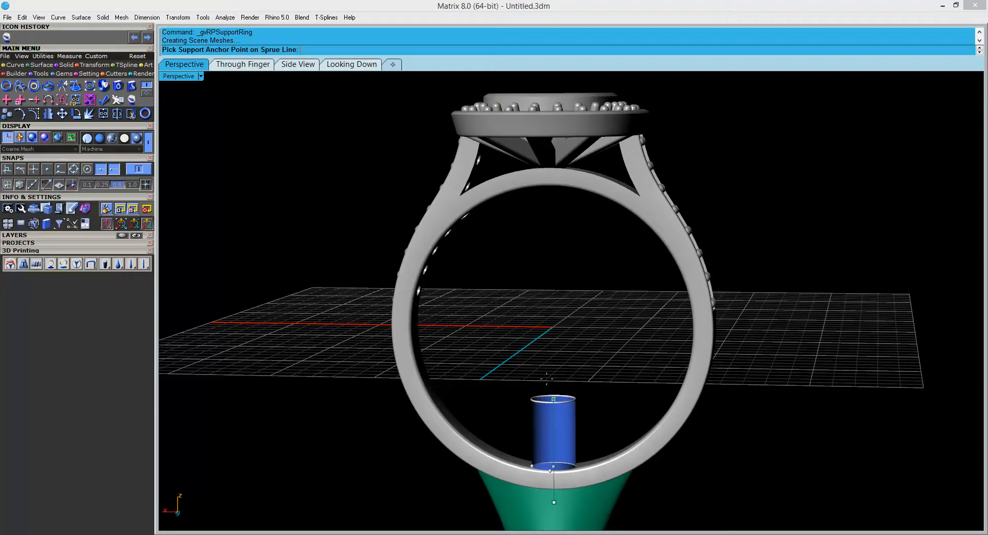
{"action": "mouse_move", "coordinate": [529, 332]}
{"action": "right_mouse_down"}
{"action": "mouse_move", "coordinate": [461, 324]}
{"action": "mouse_move", "coordinate": [571, 339]}
{"action": "mouse_move", "coordinate": [564, 438]}
{"action": "mouse_move", "coordinate": [531, 331]}
{"action": "right_mouse_up"}
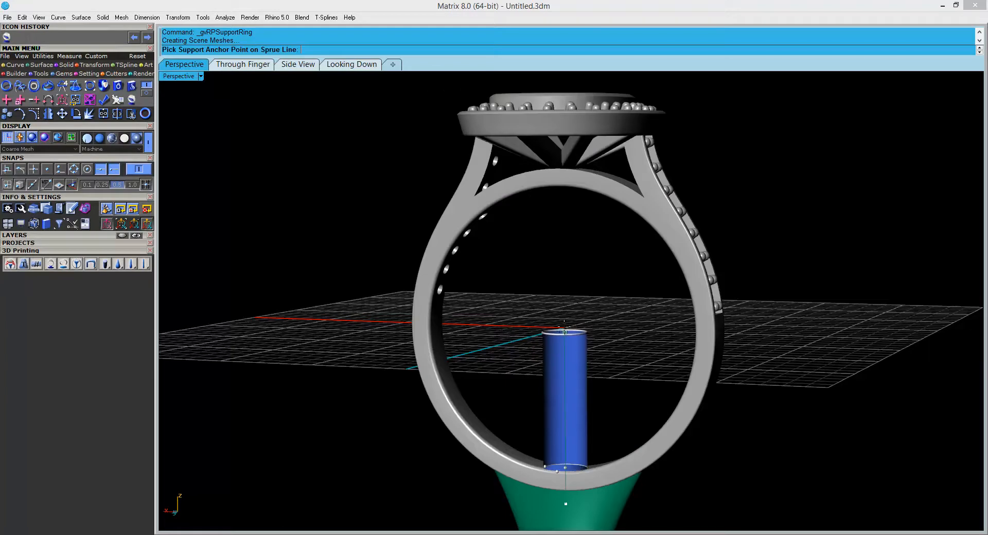
{"action": "left_click", "coordinate": [564, 319]}
Preview where a support tip can reach the red overhangs on the inner shank and under the head.
{"action": "right_click_drag", "start_coordinate": [596, 345], "coordinate": [631, 268]}
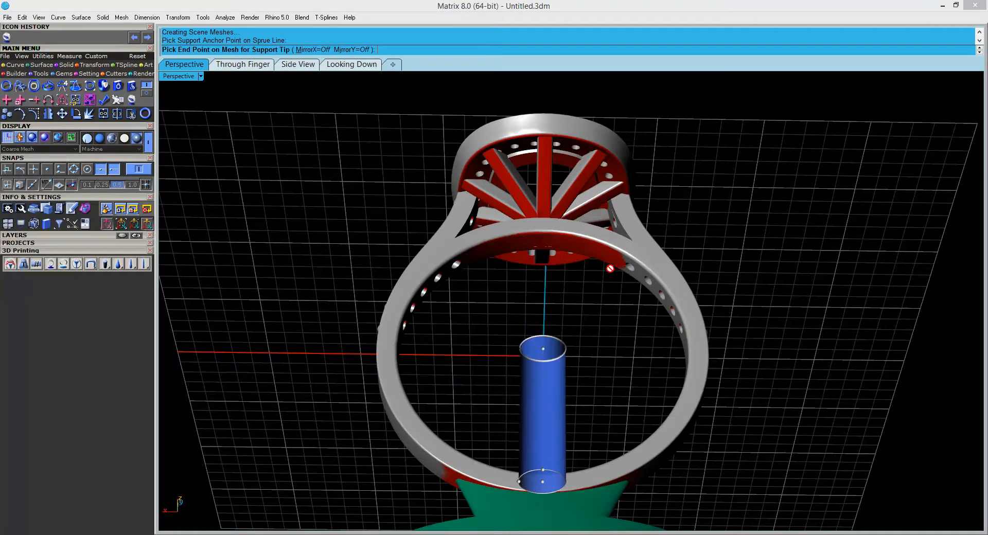
{"action": "right_click_drag", "start_coordinate": [606, 276], "coordinate": [600, 289]}
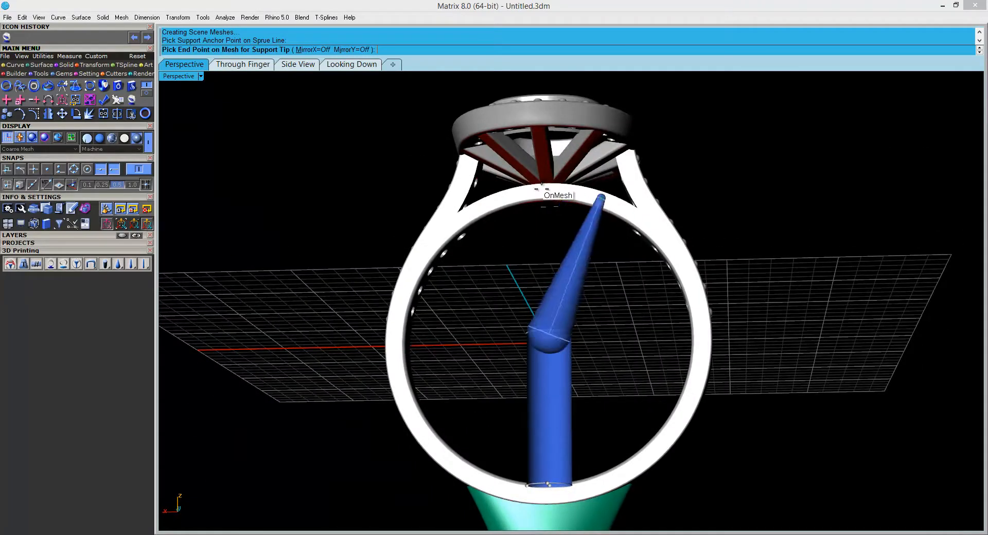
{"action": "right_click_drag", "start_coordinate": [514, 221], "coordinate": [520, 247]}
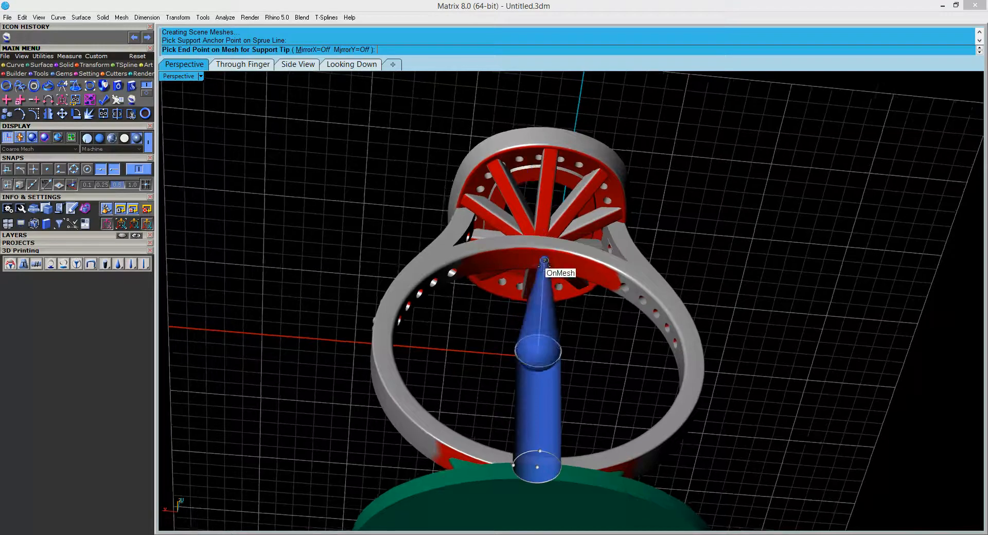
{"action": "scroll", "coordinate": [529, 325], "scroll_direction": "up", "scroll_amount": 5}
{"action": "right_click_drag", "start_coordinate": [529, 326], "coordinate": [526, 461]}
{"action": "right_click_drag", "start_coordinate": [578, 304], "coordinate": [555, 262]}
{"action": "right_click_drag", "start_coordinate": [576, 169], "coordinate": [569, 221]}
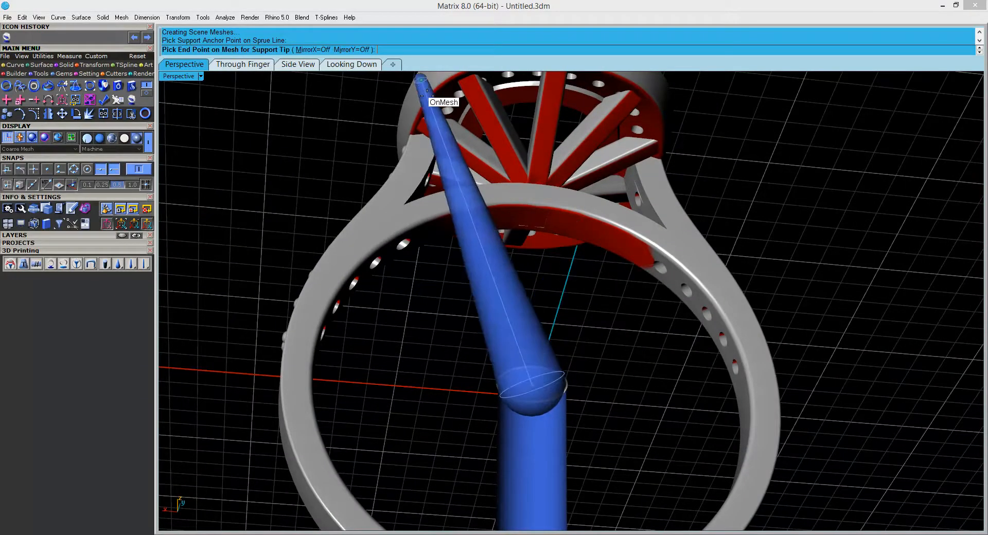
{"action": "right_click_drag", "start_coordinate": [478, 178], "coordinate": [566, 203]}
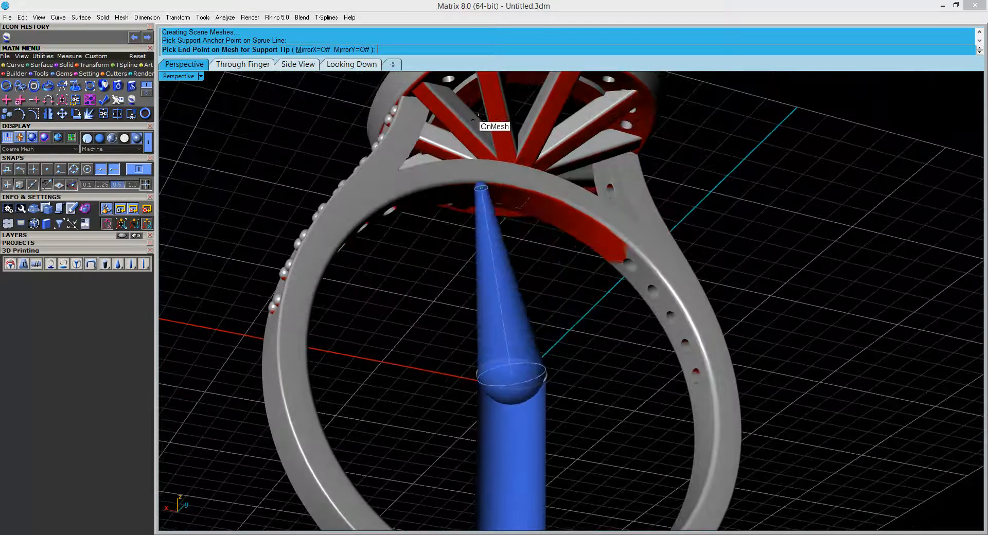
{"action": "right_click_drag", "start_coordinate": [618, 225], "coordinate": [558, 274]}
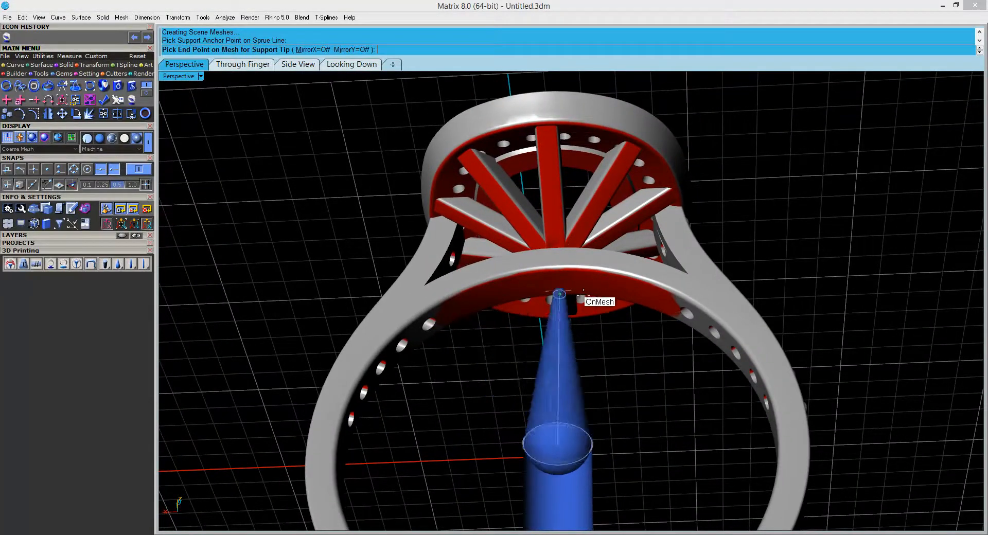
{"action": "right_click_drag", "start_coordinate": [496, 312], "coordinate": [511, 301]}
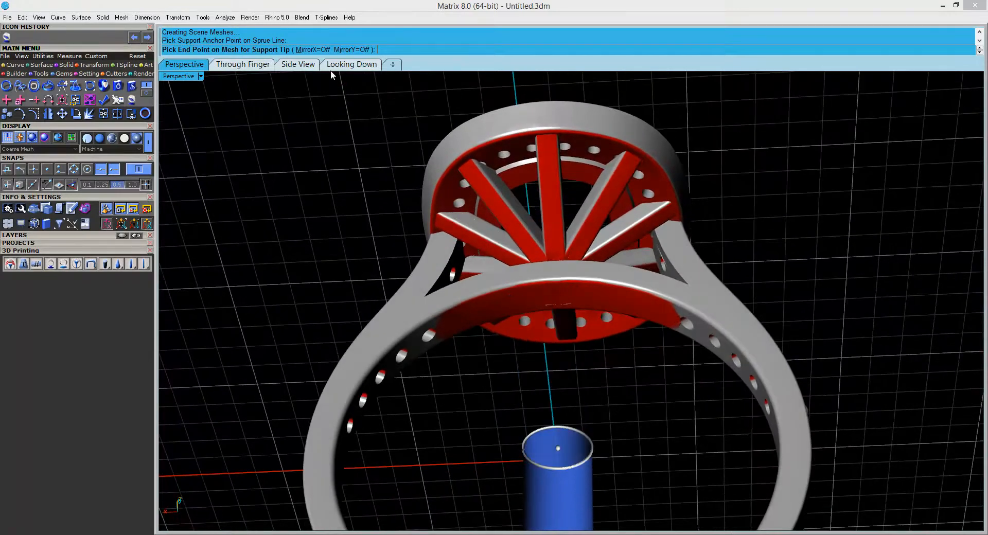
Turn on MirrorX and place support tips across the inner top of the shank: an outer pair, an inner pair and one at the centre.
{"action": "left_click", "coordinate": [315, 49]}
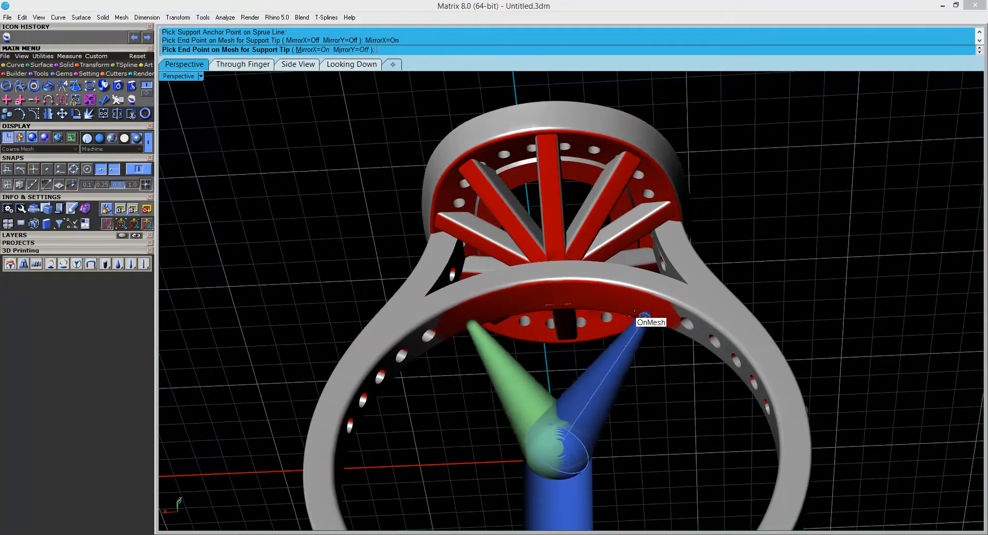
{"action": "right_click_drag", "start_coordinate": [641, 317], "coordinate": [629, 333]}
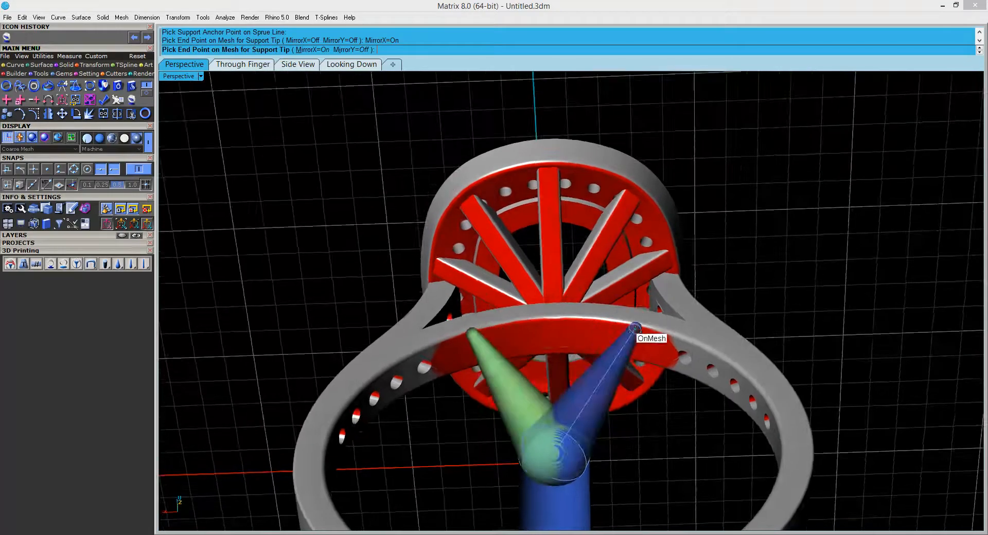
{"action": "left_click", "coordinate": [672, 357]}
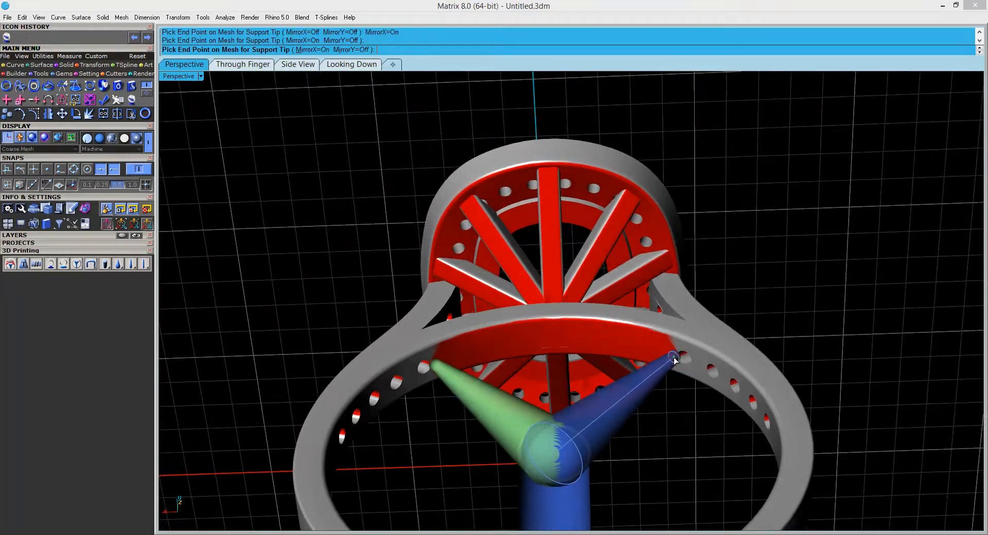
{"action": "left_click", "coordinate": [609, 338]}
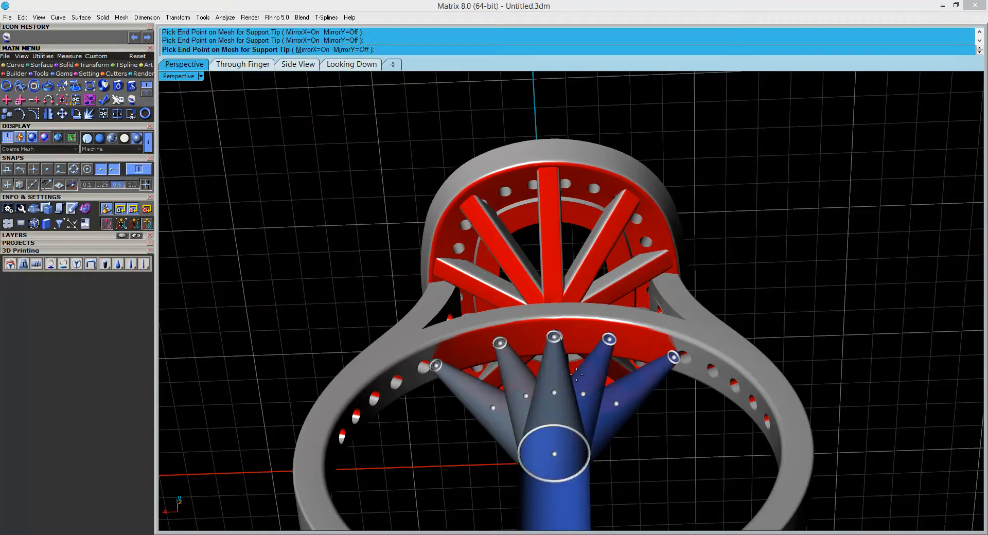
{"action": "right_click_drag", "start_coordinate": [655, 415], "coordinate": [619, 418]}
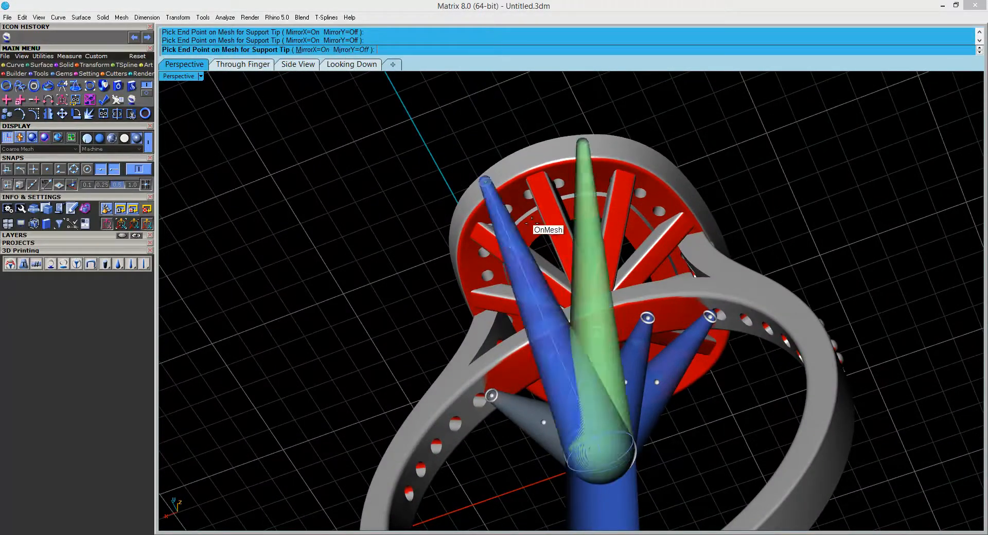
Turn on MirrorY alongside MirrorX and place mirrored support tips under the head, at the ends and partway along the diagonal ribs.
{"action": "right_click_drag", "start_coordinate": [682, 191], "coordinate": [543, 212]}
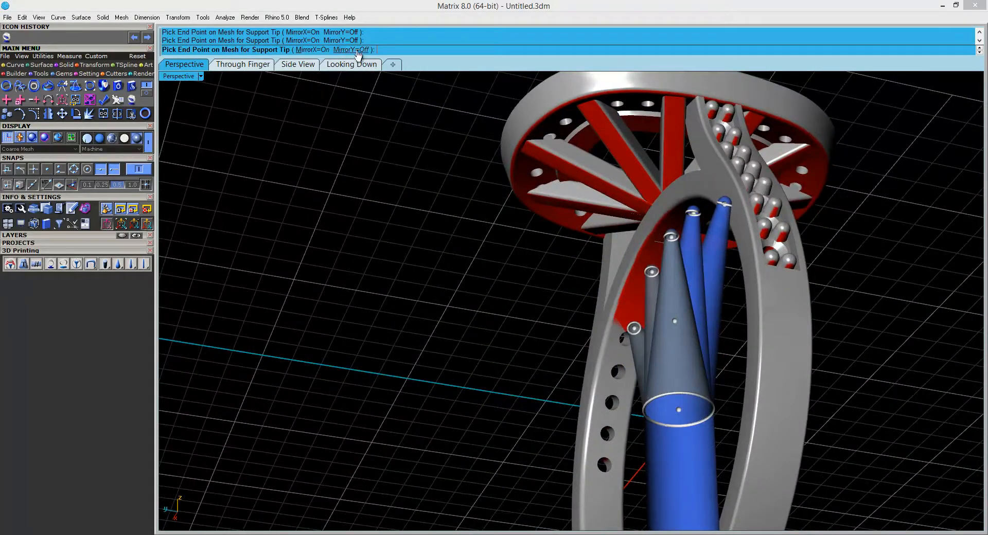
{"action": "right_click_drag", "start_coordinate": [613, 214], "coordinate": [569, 178]}
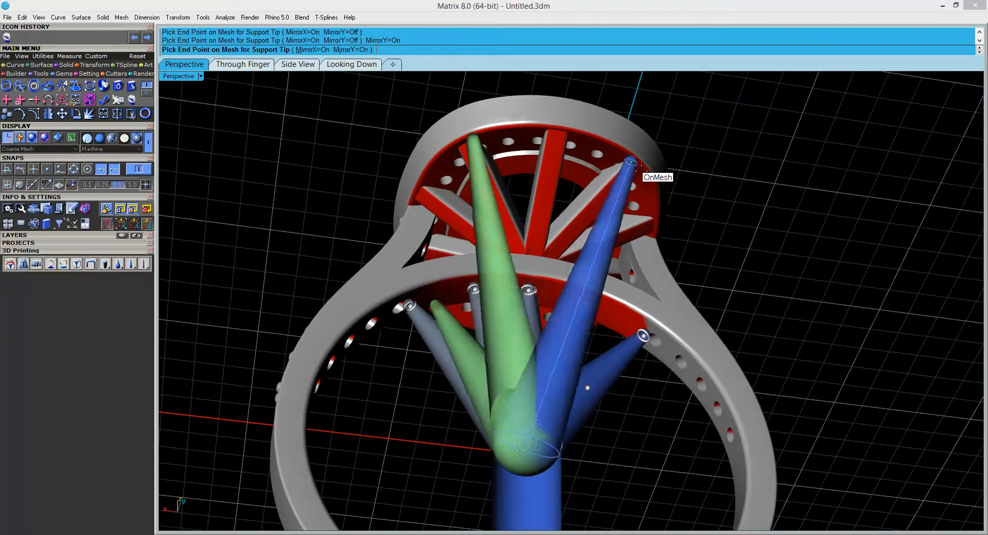
{"action": "right_click_drag", "start_coordinate": [590, 153], "coordinate": [571, 125]}
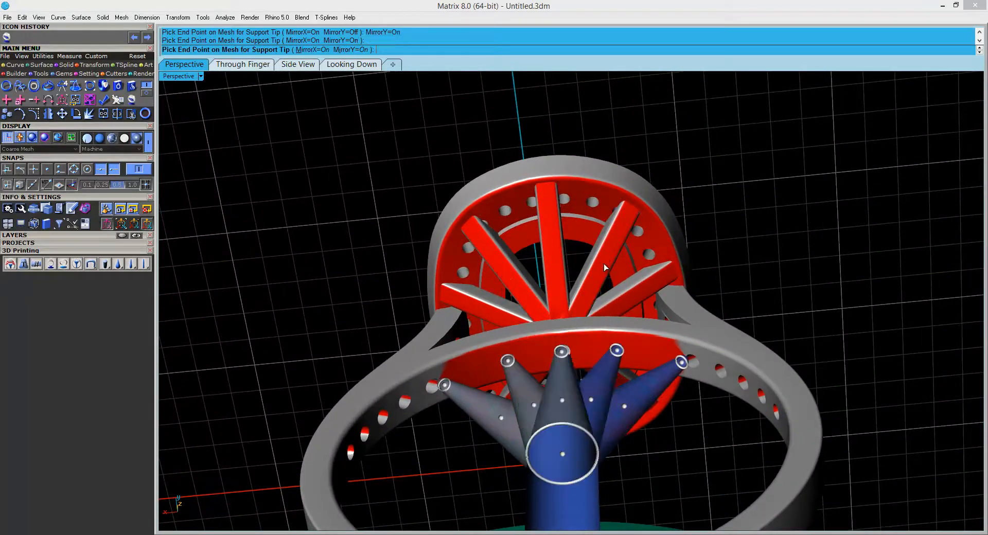
{"action": "left_click", "coordinate": [636, 203]}
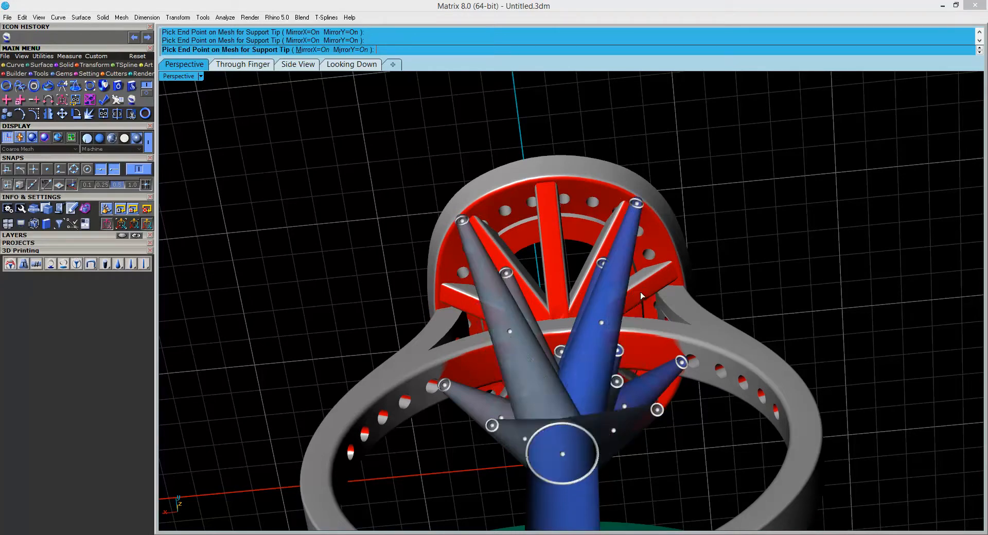
{"action": "left_click", "coordinate": [676, 275]}
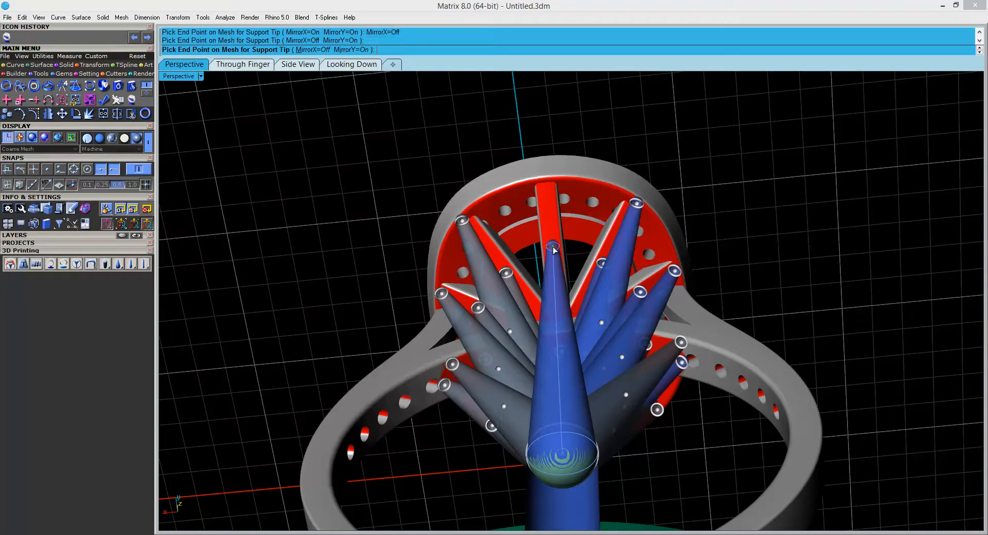
Turn MirrorX off, keep MirrorY on, place support tips along the head's central rib, and finish adding tips.
{"action": "left_click", "coordinate": [545, 183]}
{"action": "right_click_drag", "start_coordinate": [545, 183], "coordinate": [615, 279]}
{"action": "right_click_drag", "start_coordinate": [498, 121], "coordinate": [590, 417]}
{"action": "left_click", "coordinate": [626, 326]}
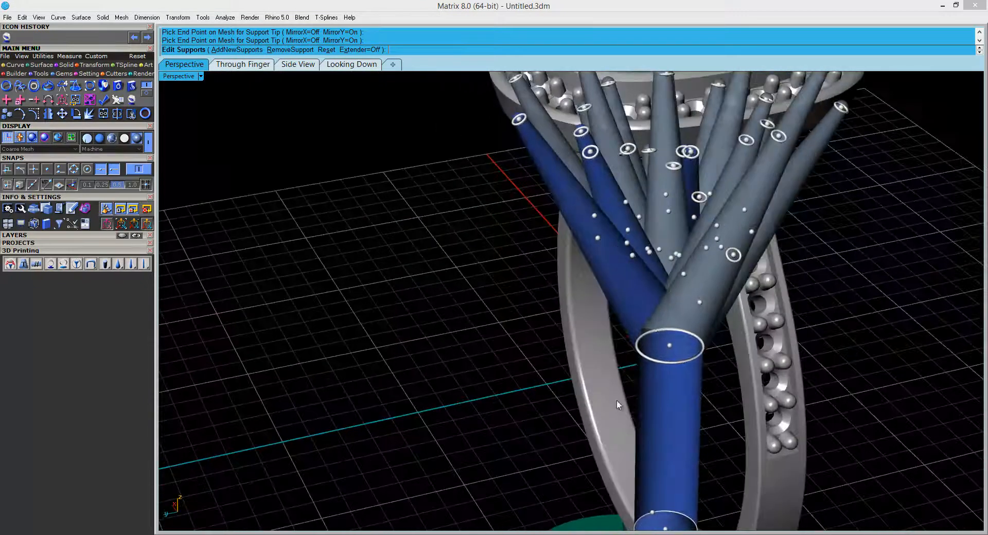
Lower the top of the support column inside the finger hole and reduce its top diameter.
{"action": "right_click_drag", "start_coordinate": [661, 212], "coordinate": [650, 383]}
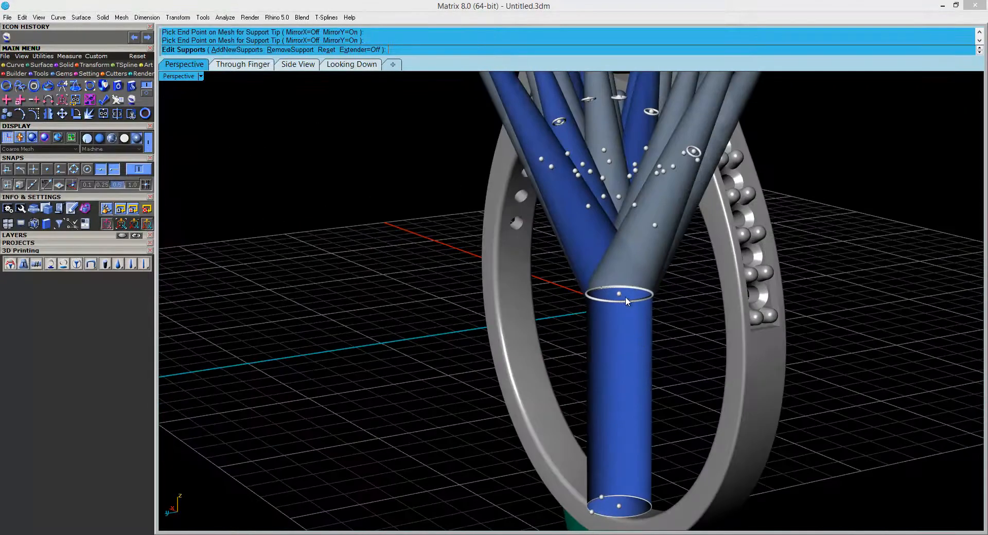
{"action": "right_click_drag", "start_coordinate": [624, 300], "coordinate": [620, 343], "text": "shift"}
{"action": "right_click_drag", "start_coordinate": [677, 239], "coordinate": [579, 206]}
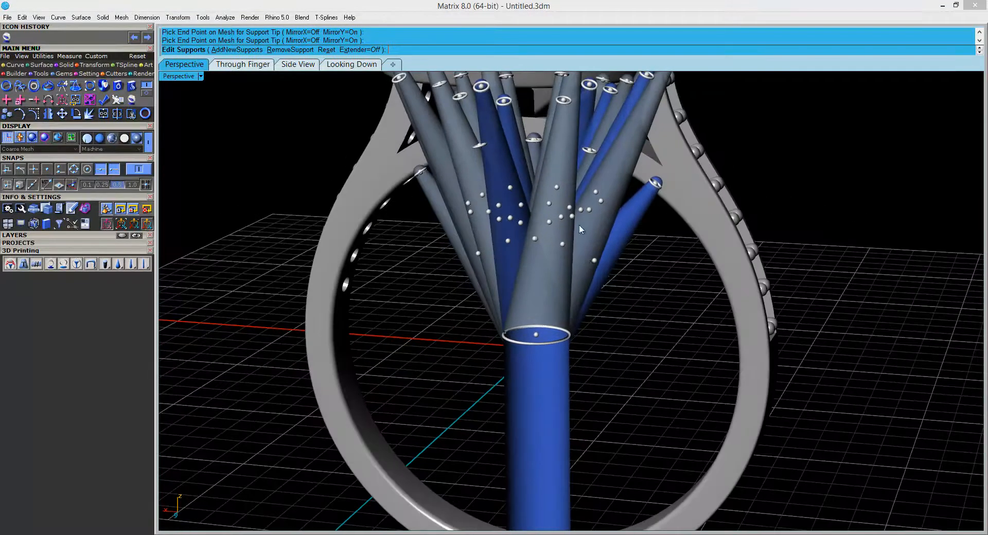
{"action": "left_click", "coordinate": [591, 259]}
{"action": "right_click_drag", "start_coordinate": [669, 274], "coordinate": [587, 325]}
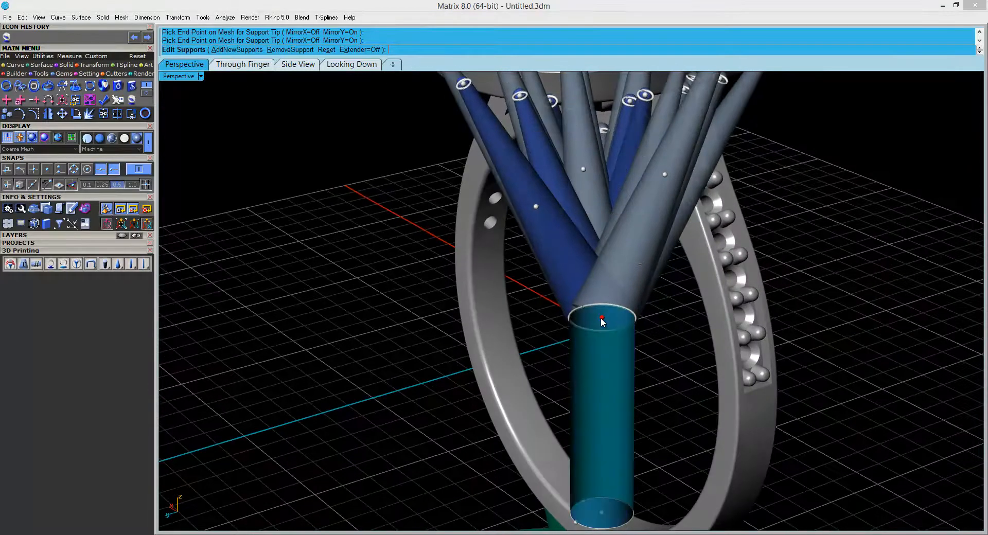
{"action": "left_click", "coordinate": [601, 317]}
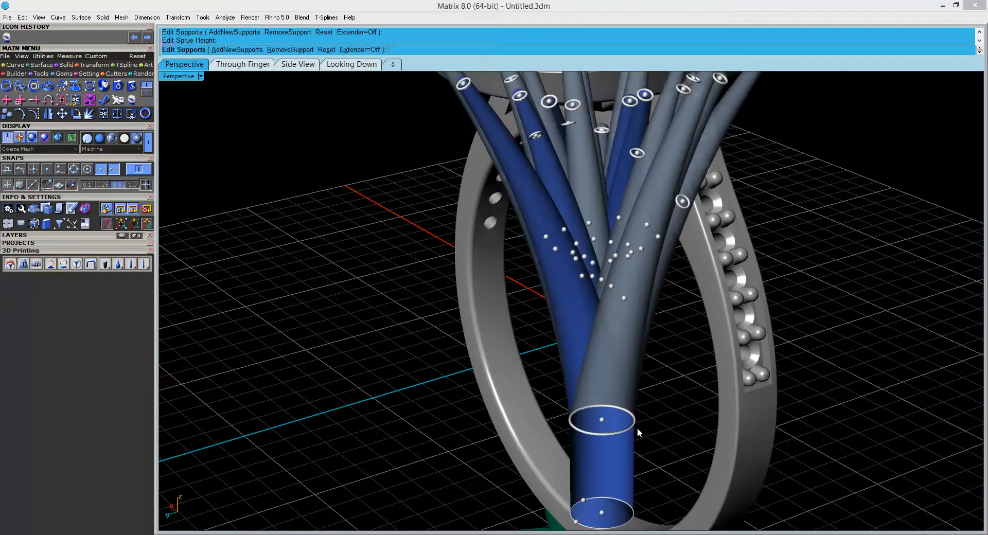
{"action": "left_click", "coordinate": [632, 425]}
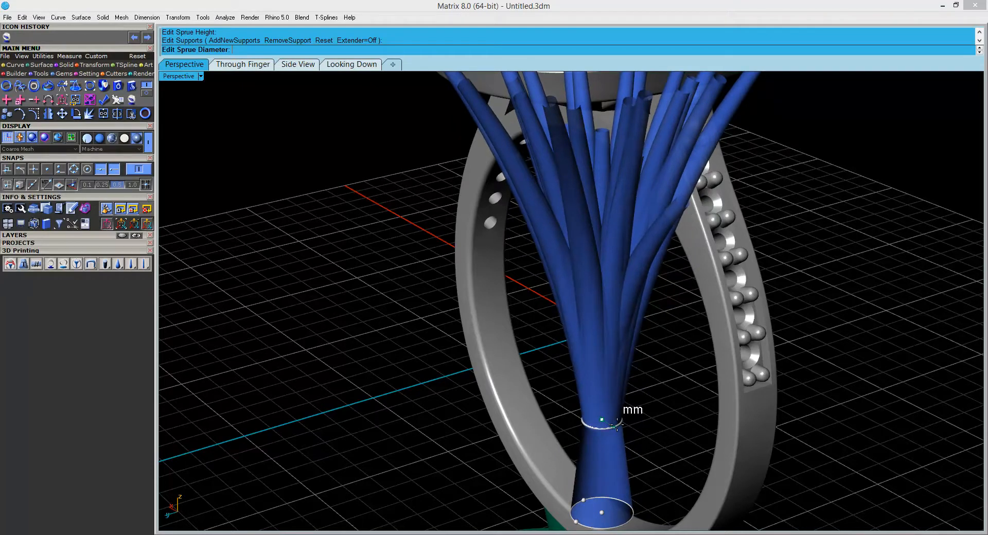
{"action": "left_click", "coordinate": [676, 419]}
Examine how the branch supports and their tips meet the ribs under the head.
{"action": "right_click_drag", "start_coordinate": [675, 423], "coordinate": [697, 250]}
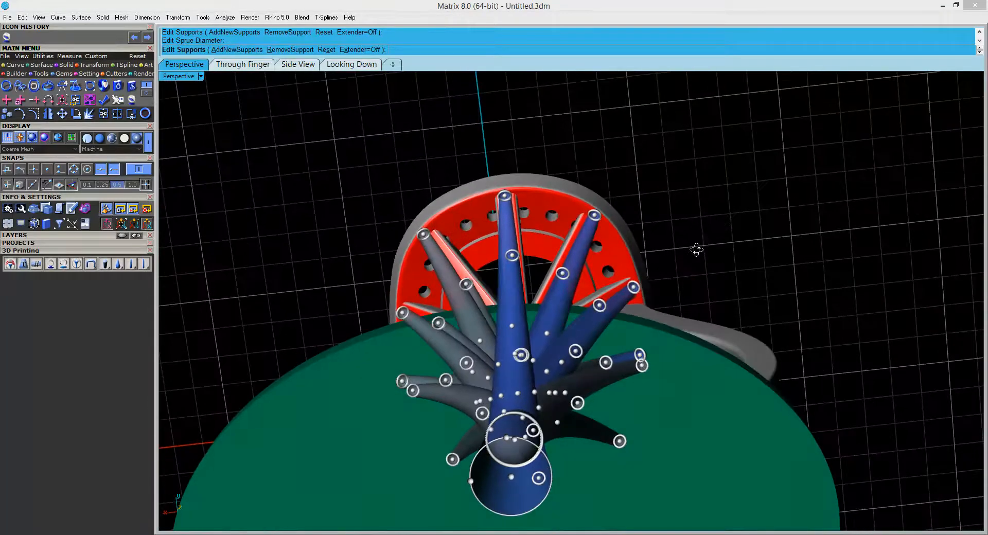
{"action": "scroll", "coordinate": [585, 196], "scroll_direction": "up", "scroll_amount": 6}
{"action": "right_click_drag", "start_coordinate": [564, 212], "coordinate": [622, 241]}
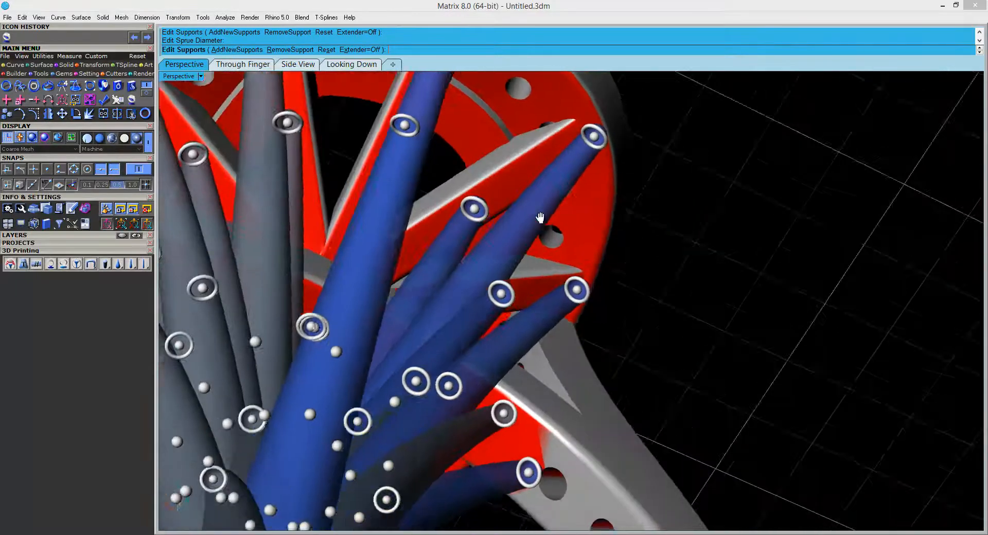
{"action": "right_click_drag", "start_coordinate": [529, 217], "coordinate": [606, 201]}
{"action": "right_click_drag", "start_coordinate": [448, 263], "coordinate": [582, 192], "text": "shift"}
{"action": "scroll", "coordinate": [581, 192], "scroll_direction": "down", "scroll_amount": 5}
{"action": "right_click_drag", "start_coordinate": [558, 225], "coordinate": [567, 251]}
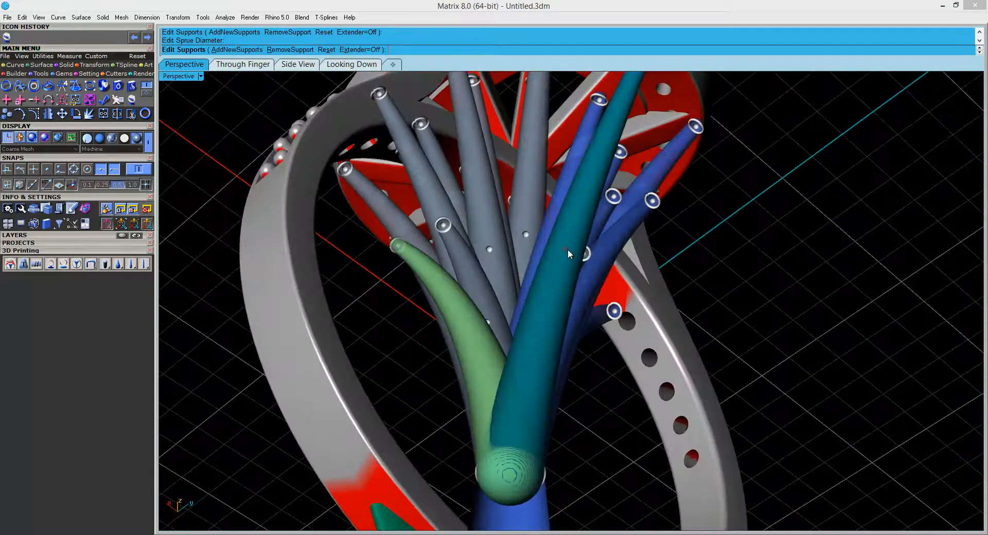
Bow the mirrored outer supports of the head's central rib outward by adjusting their arc.
{"action": "left_click", "coordinate": [567, 249]}
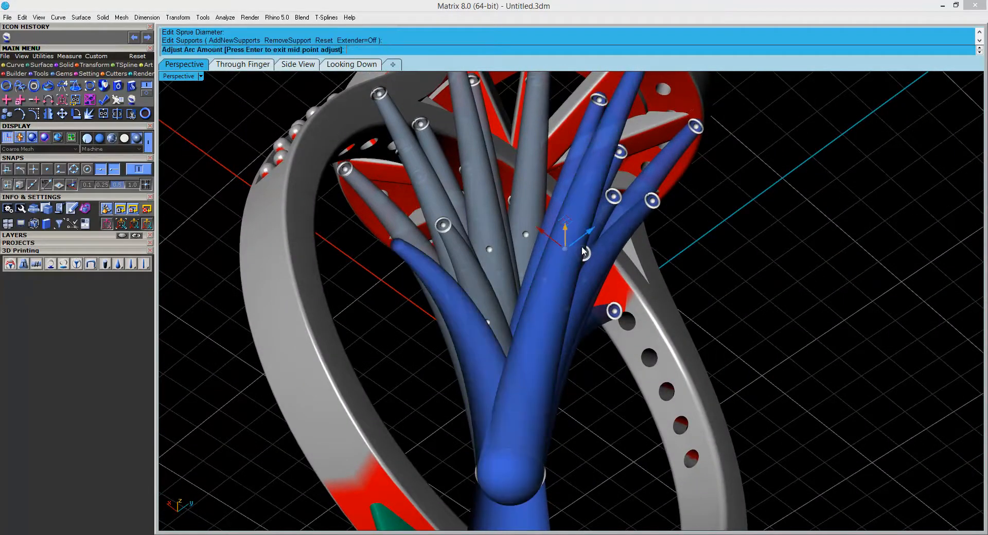
{"action": "left_click_drag", "start_coordinate": [590, 232], "coordinate": [640, 217]}
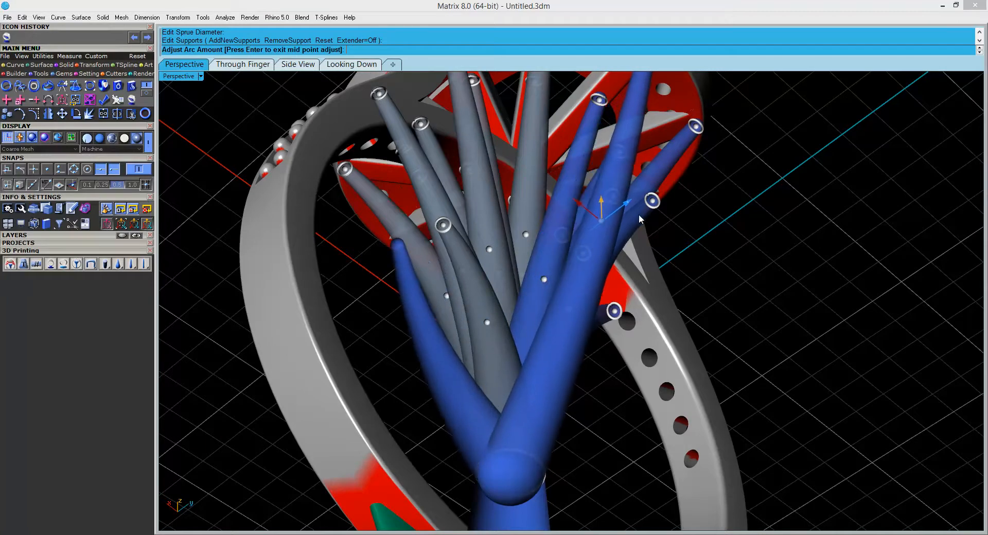
{"action": "left_click", "coordinate": [666, 198]}
{"action": "scroll", "coordinate": [646, 209], "scroll_direction": "down", "scroll_amount": 2}
{"action": "right_click_drag", "start_coordinate": [646, 209], "coordinate": [610, 264]}
{"action": "left_click_drag", "start_coordinate": [610, 264], "coordinate": [600, 264]}
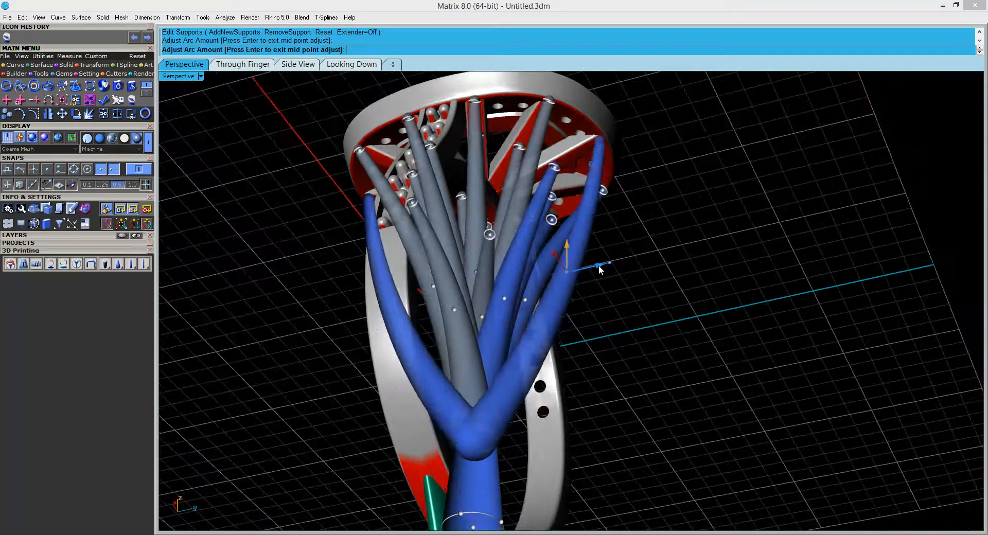
{"action": "key", "text": "Return"}
Adjust the arc of the central rib's inner support pair so its branches spread outward.
{"action": "left_click", "coordinate": [503, 299]}
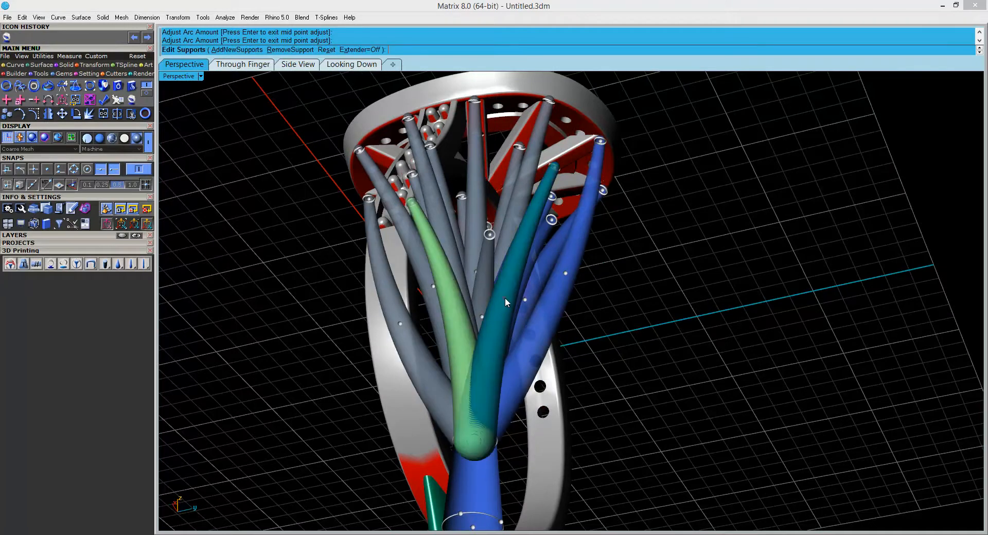
{"action": "left_click_drag", "start_coordinate": [560, 293], "coordinate": [554, 294]}
{"action": "key", "text": "Return"}
Spread the four mirrored supports at the diagonal rib ends away from their neighbours by adjusting their arc.
{"action": "mouse_move", "coordinate": [625, 297]}
{"action": "right_mouse_down"}
{"action": "mouse_move", "coordinate": [654, 309]}
{"action": "mouse_move", "coordinate": [627, 302]}
{"action": "right_mouse_up"}
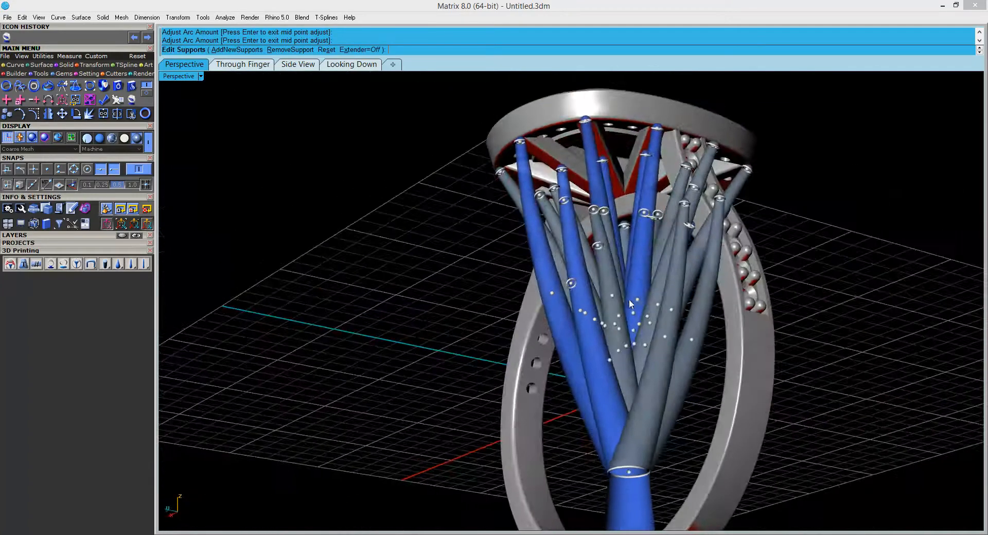
{"action": "left_click", "coordinate": [638, 298]}
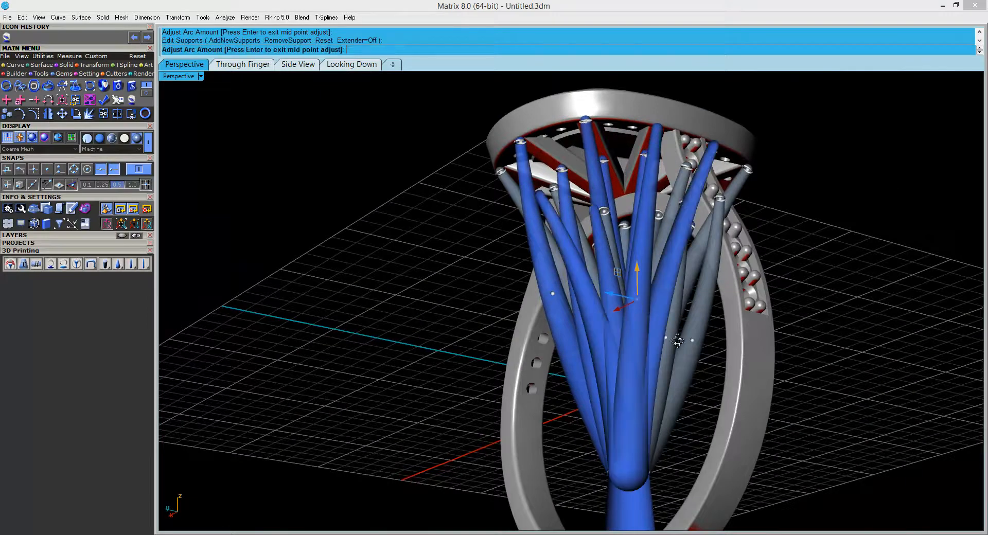
{"action": "right_click_drag", "start_coordinate": [678, 329], "coordinate": [662, 409]}
{"action": "mouse_move", "coordinate": [612, 283]}
{"action": "left_mouse_down"}
{"action": "mouse_move", "coordinate": [592, 291]}
{"action": "mouse_move", "coordinate": [616, 277]}
{"action": "mouse_move", "coordinate": [626, 287]}
{"action": "left_mouse_up"}
{"action": "right_click_drag", "start_coordinate": [626, 287], "coordinate": [512, 293]}
{"action": "scroll", "coordinate": [527, 302], "scroll_direction": "up", "scroll_amount": 3}
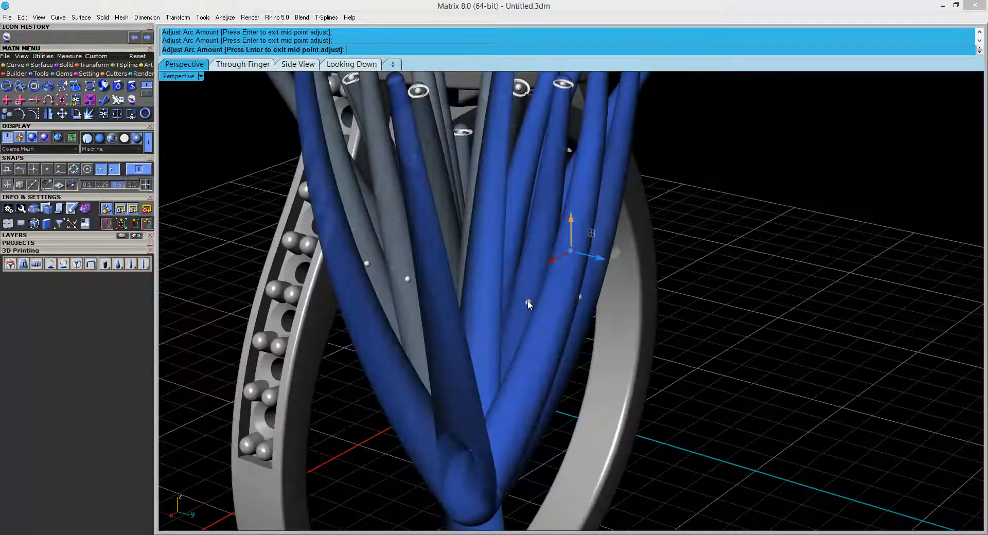
{"action": "key", "text": "Return"}
Adjust the arc midpoint of the mirrored inner supports behind the outer branches to separate them.
{"action": "left_click", "coordinate": [529, 302]}
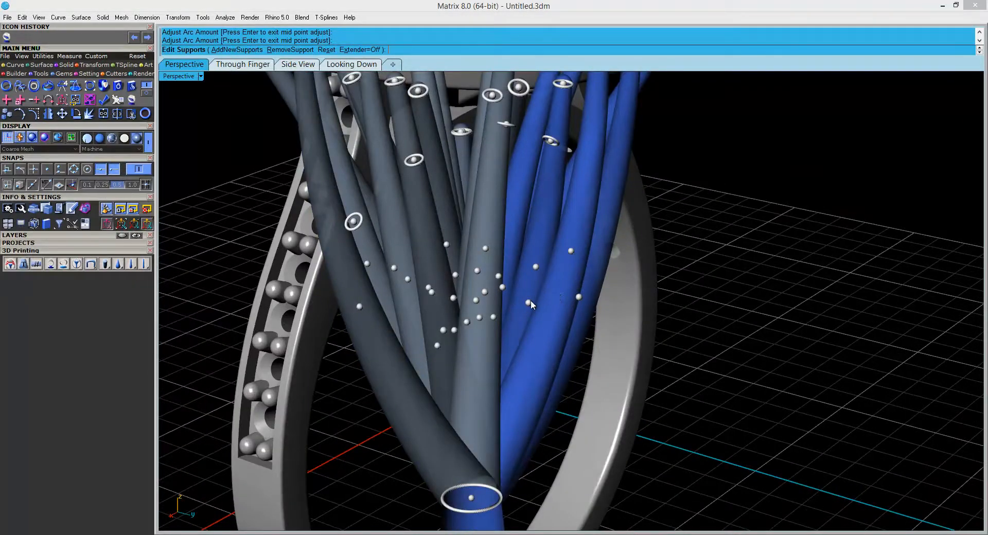
{"action": "scroll", "coordinate": [530, 301], "scroll_direction": "down", "scroll_amount": 5}
{"action": "right_click_drag", "start_coordinate": [605, 303], "coordinate": [692, 275]}
{"action": "scroll", "coordinate": [692, 276], "scroll_direction": "up", "scroll_amount": 4}
{"action": "mouse_move", "coordinate": [692, 330]}
{"action": "right_mouse_down"}
{"action": "mouse_move", "coordinate": [685, 315]}
{"action": "mouse_move", "coordinate": [651, 306]}
{"action": "mouse_move", "coordinate": [631, 320]}
{"action": "mouse_move", "coordinate": [700, 327]}
{"action": "right_mouse_up"}
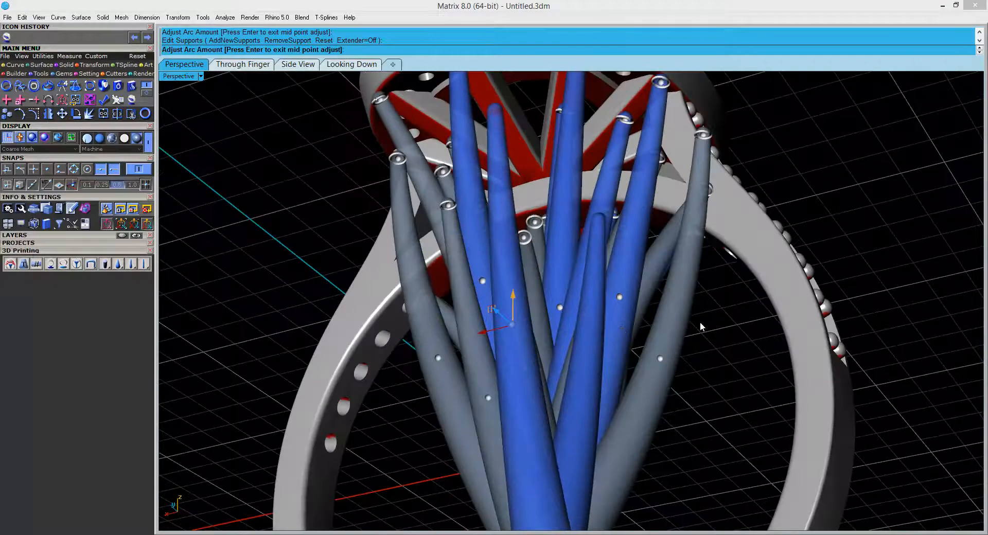
{"action": "mouse_move", "coordinate": [577, 339]}
{"action": "right_mouse_down"}
{"action": "mouse_move", "coordinate": [553, 363]}
{"action": "mouse_move", "coordinate": [592, 337]}
{"action": "right_mouse_up"}
Reshape the arc of the four mirrored inner supports by shifting their midpoints lower above the column.
{"action": "left_click", "coordinate": [588, 328]}
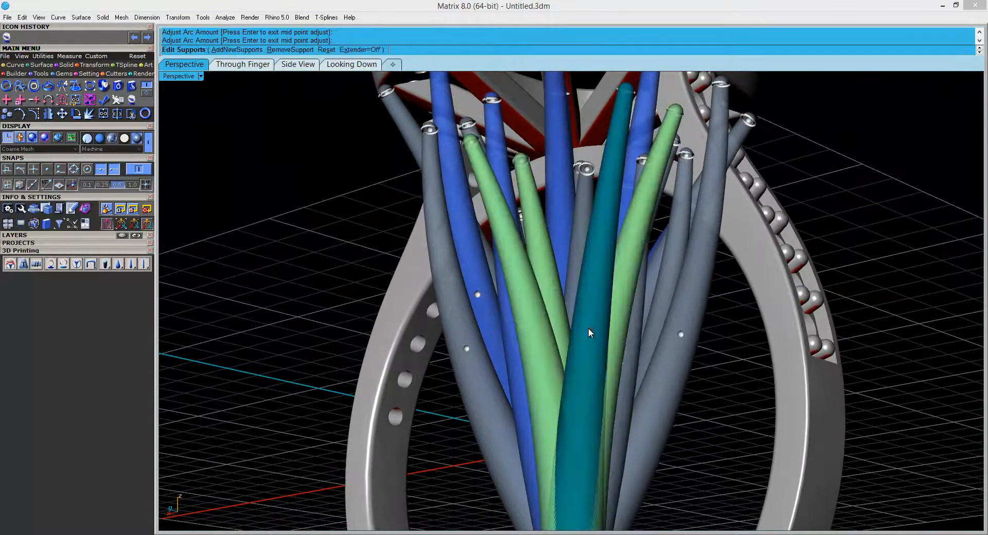
{"action": "right_click_drag", "start_coordinate": [588, 329], "coordinate": [654, 436]}
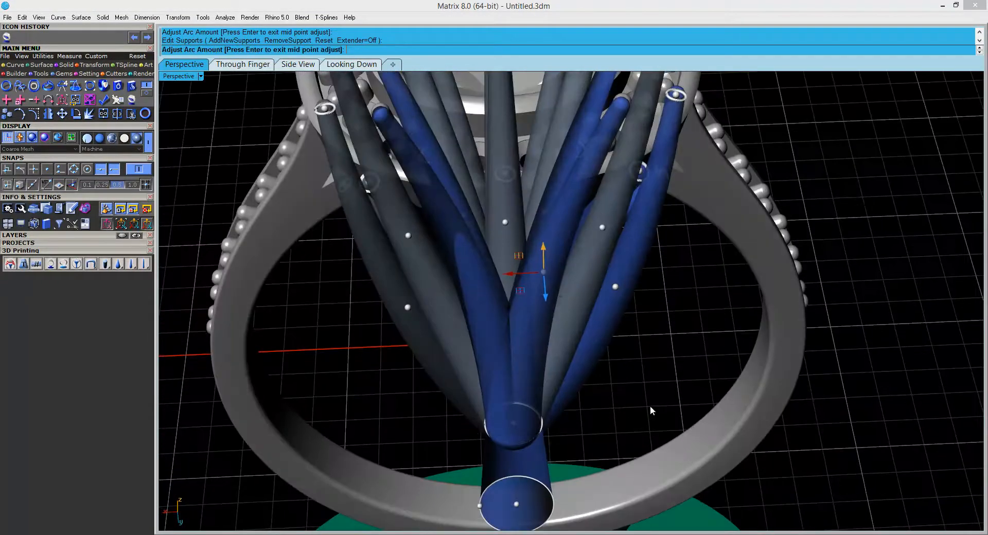
{"action": "left_click", "coordinate": [548, 297]}
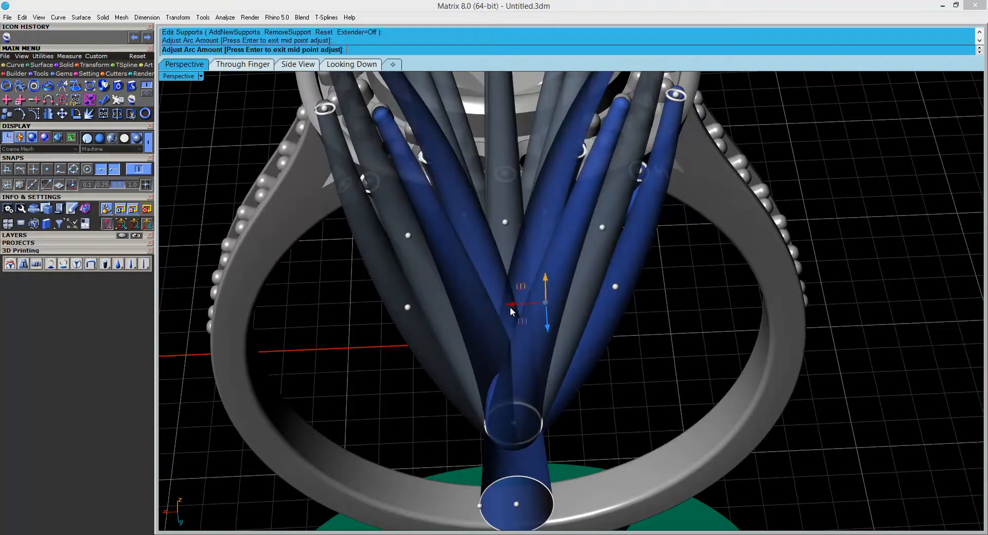
{"action": "key", "text": "Return"}
Re-pick the end point of the mirrored diagonal rib-end supports on the mesh and set their end tip diameter.
{"action": "right_click_drag", "start_coordinate": [564, 311], "coordinate": [629, 175]}
{"action": "scroll", "coordinate": [583, 144], "scroll_direction": "up", "scroll_amount": 5}
{"action": "left_click", "coordinate": [594, 234]}
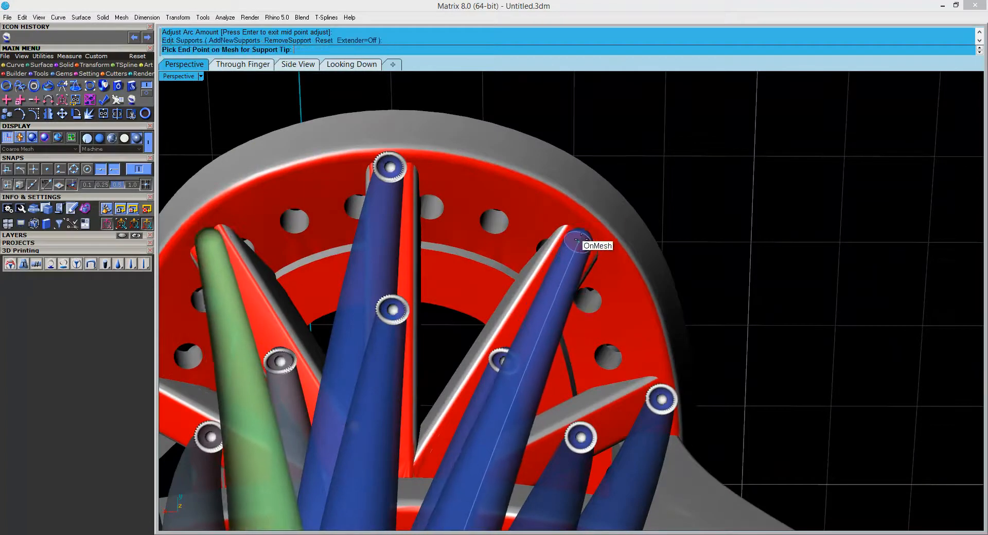
{"action": "left_click", "coordinate": [597, 235]}
{"action": "left_click", "coordinate": [602, 232]}
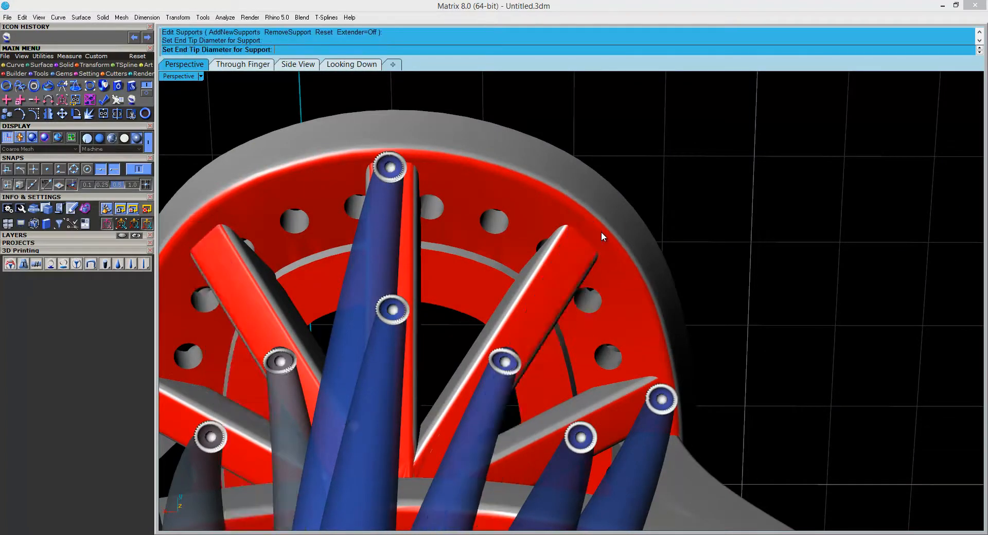
Finish editing the supports and generate the branching support geometry.
{"action": "scroll", "coordinate": [637, 206], "scroll_direction": "down", "scroll_amount": 4}
{"action": "right_click_drag", "start_coordinate": [712, 278], "coordinate": [687, 394]}
{"action": "scroll", "coordinate": [688, 393], "scroll_direction": "down", "scroll_amount": 6}
{"action": "right_click", "coordinate": [728, 324]}
{"action": "right_click_drag", "start_coordinate": [767, 328], "coordinate": [710, 305]}
{"action": "scroll", "coordinate": [626, 265], "scroll_direction": "down", "scroll_amount": 6}
{"action": "right_click_drag", "start_coordinate": [592, 300], "coordinate": [577, 274]}
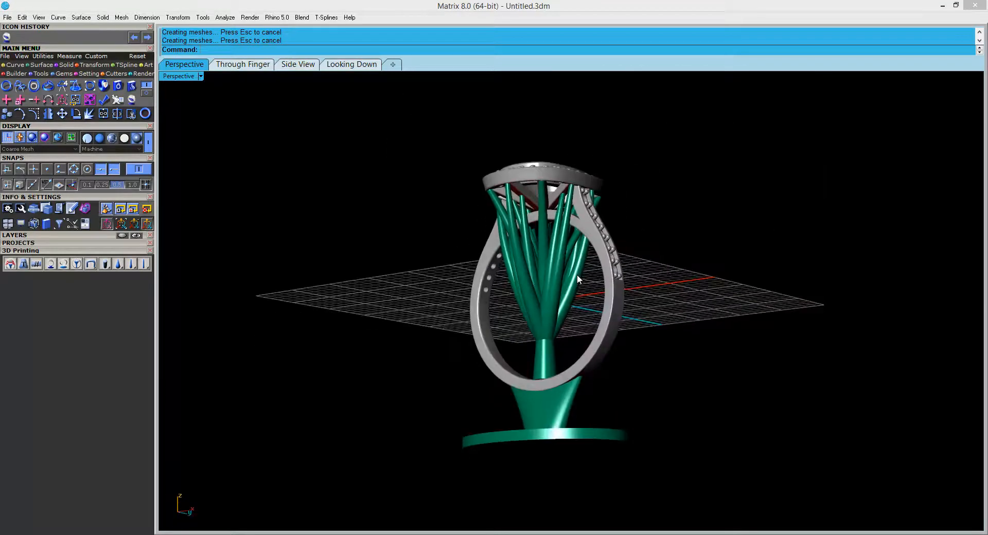
{"action": "left_click", "coordinate": [527, 299]}
{"action": "mouse_move", "coordinate": [561, 292]}
{"action": "left_mouse_down"}
{"action": "mouse_move", "coordinate": [575, 310]}
{"action": "mouse_move", "coordinate": [550, 326]}
{"action": "mouse_move", "coordinate": [573, 300]}
{"action": "left_mouse_up"}
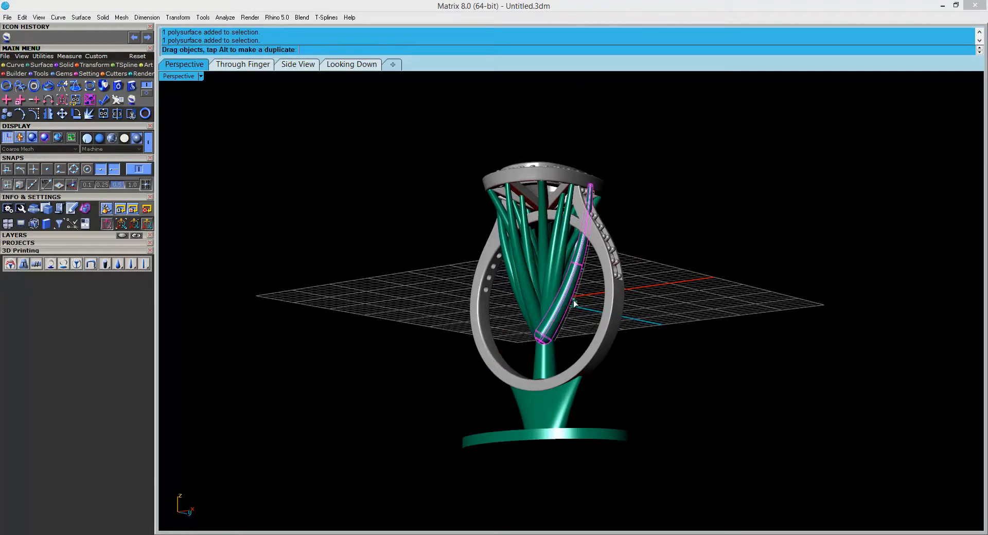
{"action": "key", "text": "ctrl+z"}
Select the branching supports inside the finger hole and delete them, keeping the sprue and base.
{"action": "right_click_drag", "start_coordinate": [678, 299], "coordinate": [683, 319]}
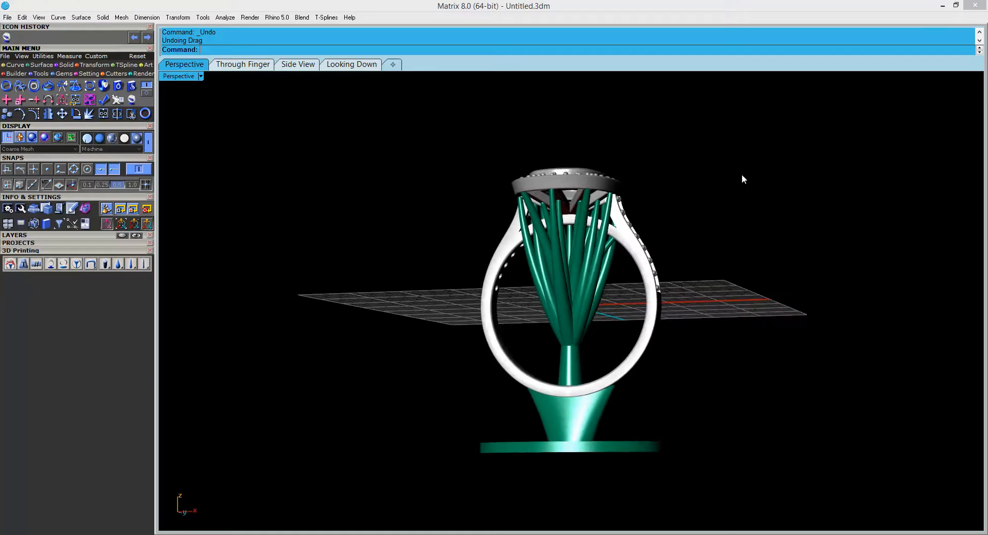
{"action": "right_click_drag", "start_coordinate": [696, 233], "coordinate": [589, 297]}
{"action": "left_click_drag", "start_coordinate": [544, 312], "coordinate": [536, 320]}
{"action": "key", "text": "Delete"}
{"action": "mouse_move", "coordinate": [511, 248]}
{"action": "right_mouse_down"}
{"action": "mouse_move", "coordinate": [550, 222]}
{"action": "mouse_move", "coordinate": [525, 191]}
{"action": "mouse_move", "coordinate": [509, 253]}
{"action": "right_mouse_up"}
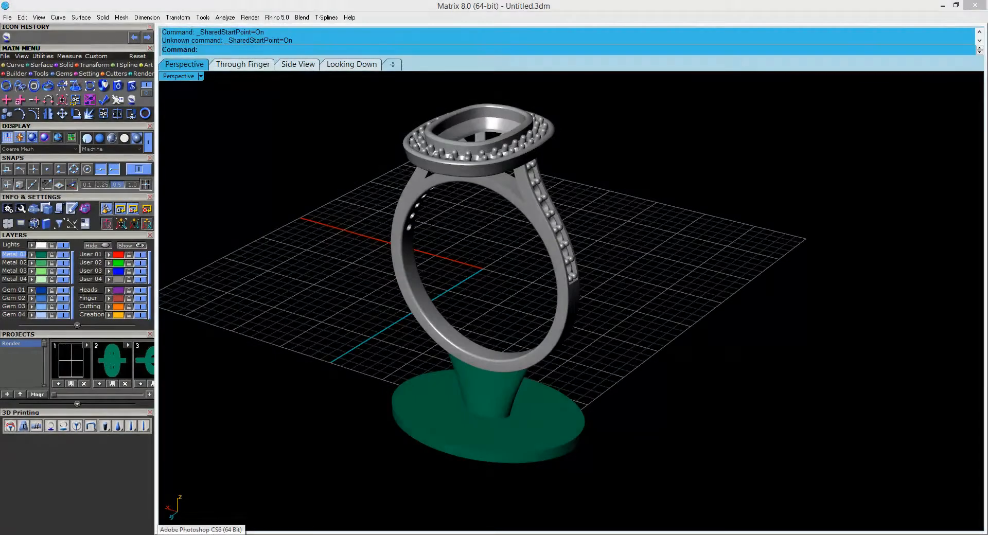
{"action": "right_click_drag", "start_coordinate": [513, 459], "coordinate": [342, 393]}
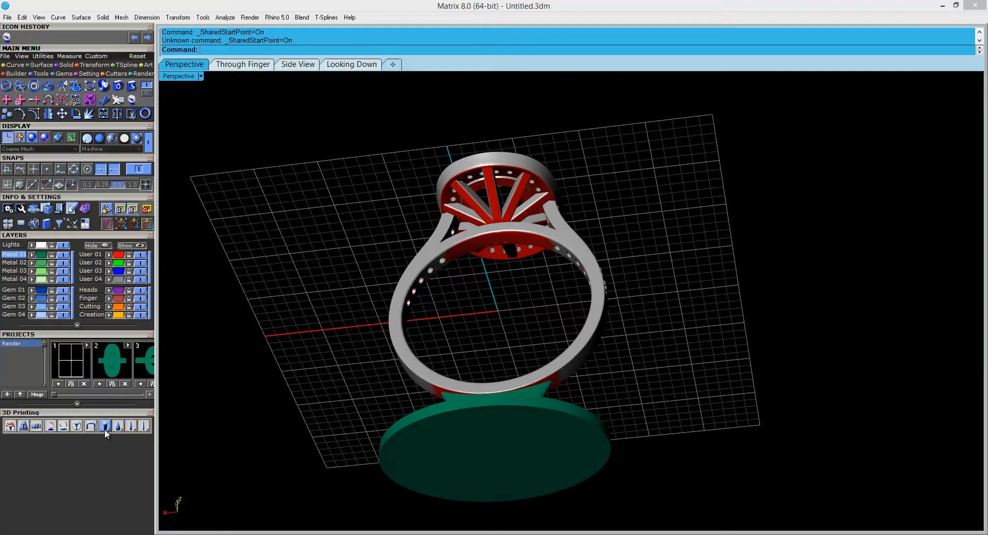
{"action": "left_click", "coordinate": [146, 431]}
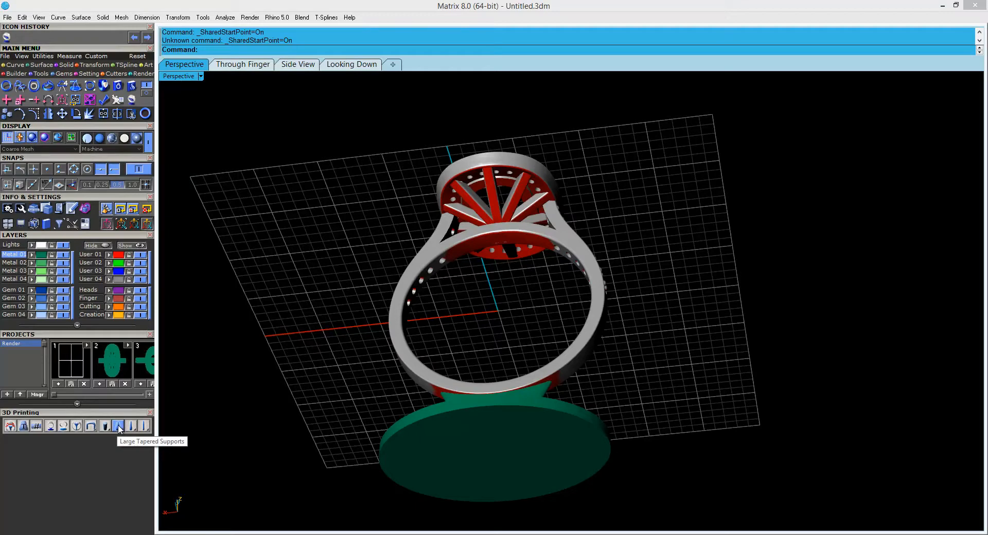
{"action": "right_click_drag", "start_coordinate": [359, 418], "coordinate": [394, 410]}
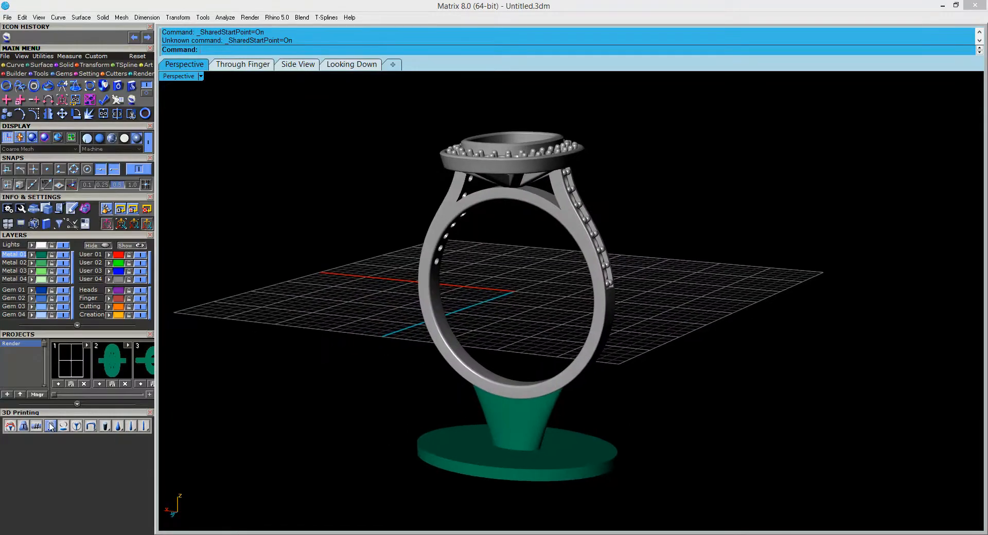
Start tapered supports mirrored in X and Y, with a shared start point picked on the front of the base.
{"action": "left_click", "coordinate": [119, 433]}
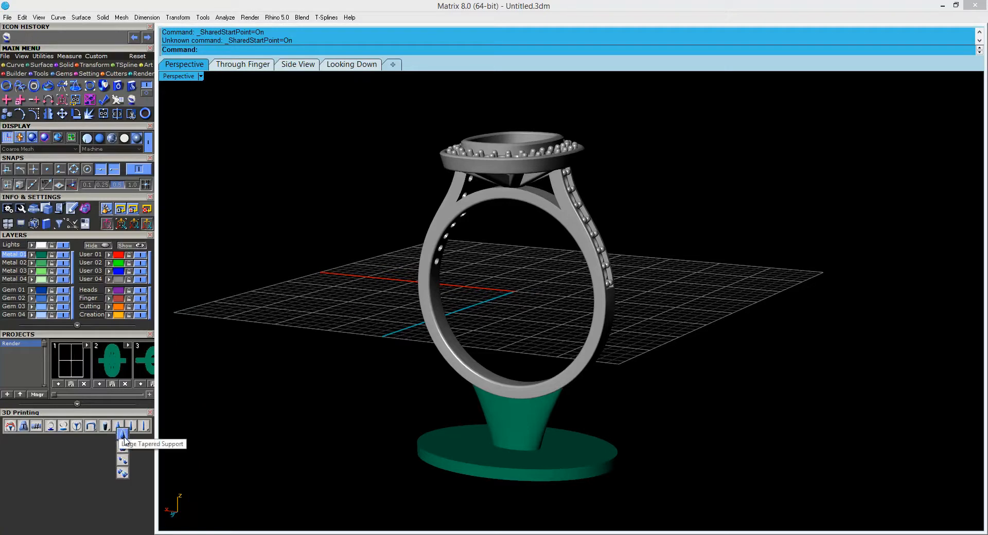
{"action": "left_click", "coordinate": [123, 470]}
{"action": "right_click_drag", "start_coordinate": [410, 370], "coordinate": [473, 271]}
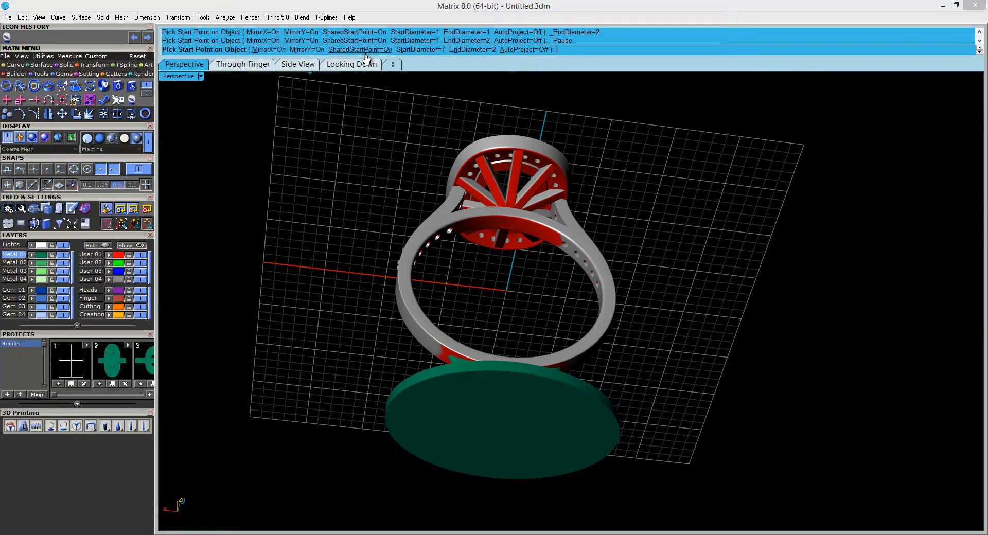
{"action": "right_click_drag", "start_coordinate": [506, 161], "coordinate": [498, 405]}
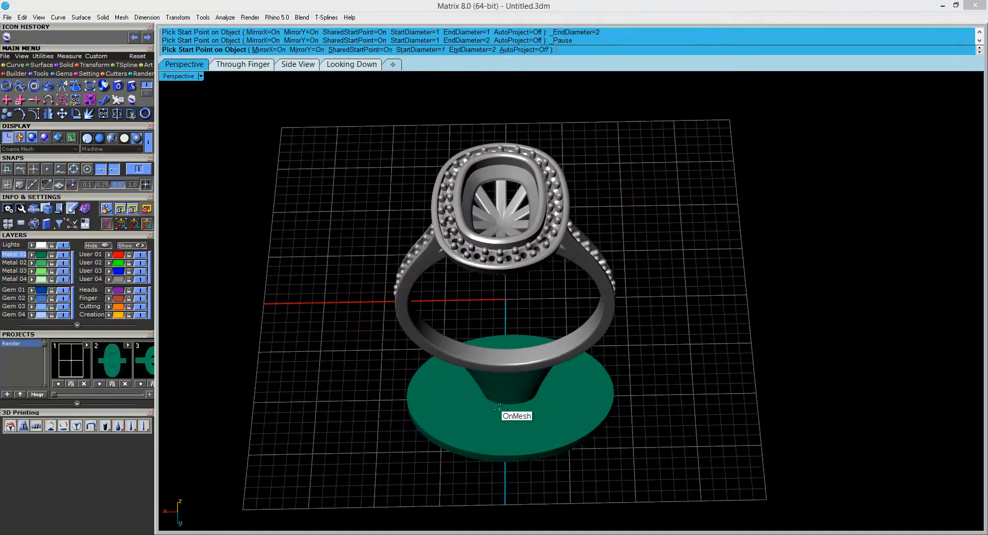
{"action": "left_click", "coordinate": [510, 417]}
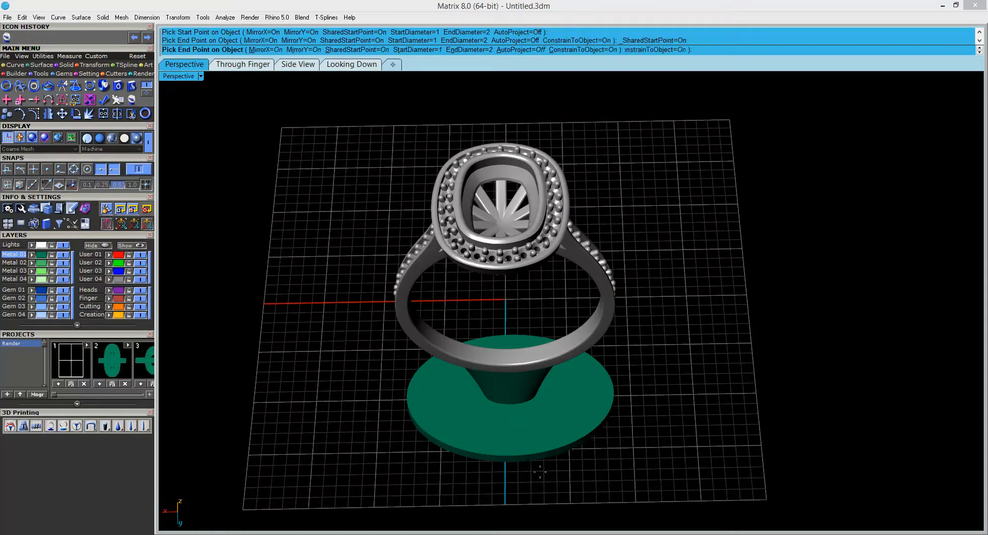
{"action": "right_click_drag", "start_coordinate": [510, 417], "coordinate": [529, 357]}
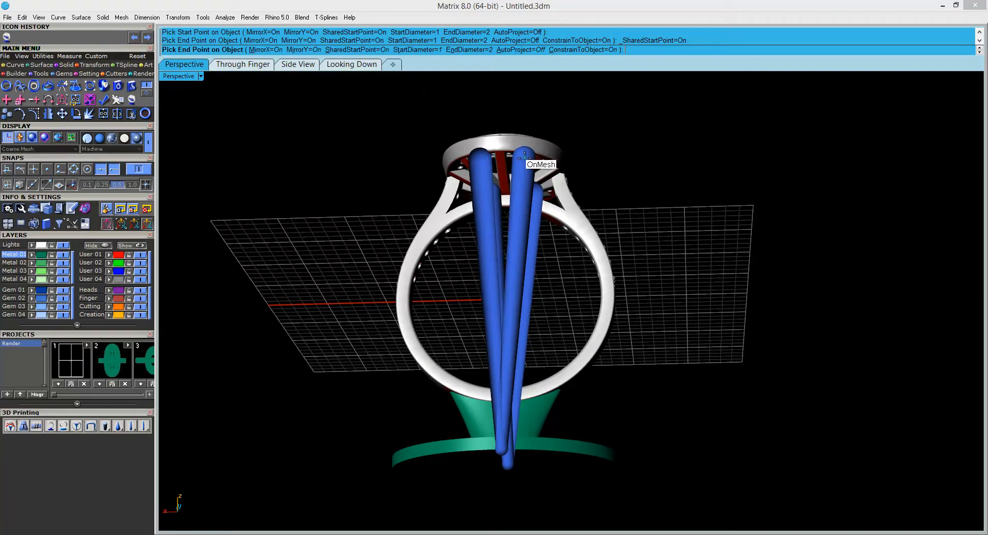
Set the tapered supports' start diameter to 2 and end diameter to 1.
{"action": "left_click", "coordinate": [426, 50]}
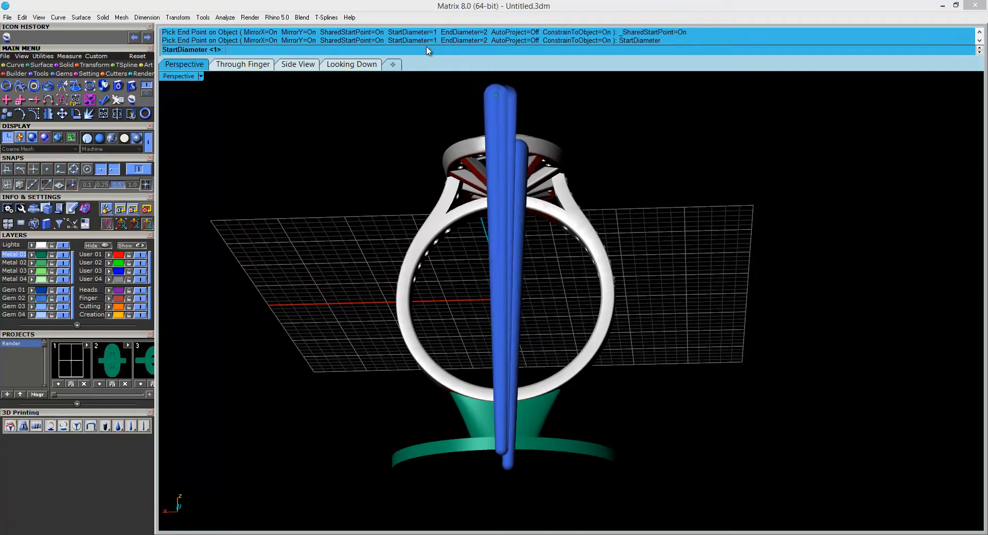
{"action": "type", "text": "2"}
{"action": "key", "text": "Return"}
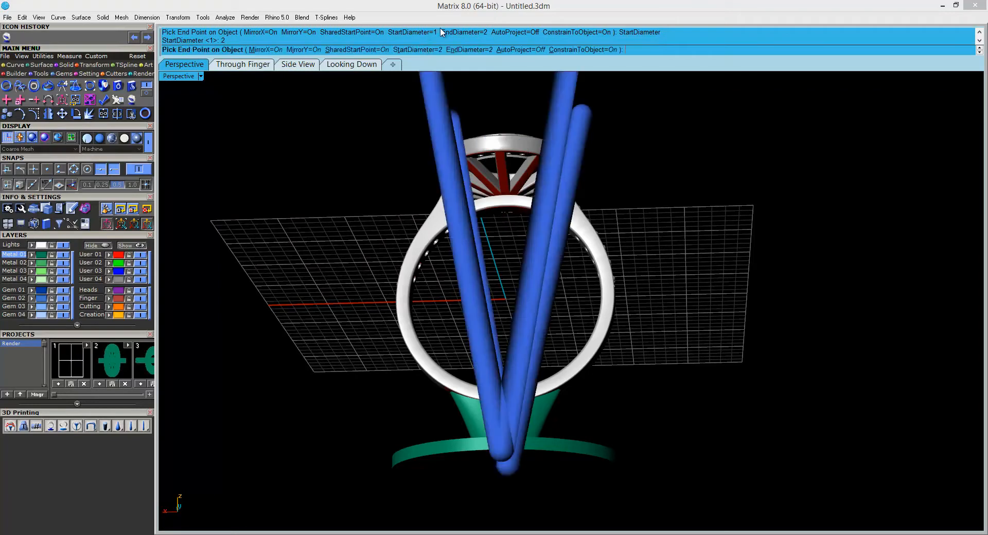
{"action": "left_click", "coordinate": [470, 49]}
{"action": "type", "text": "1"}
{"action": "key", "text": "Return"}
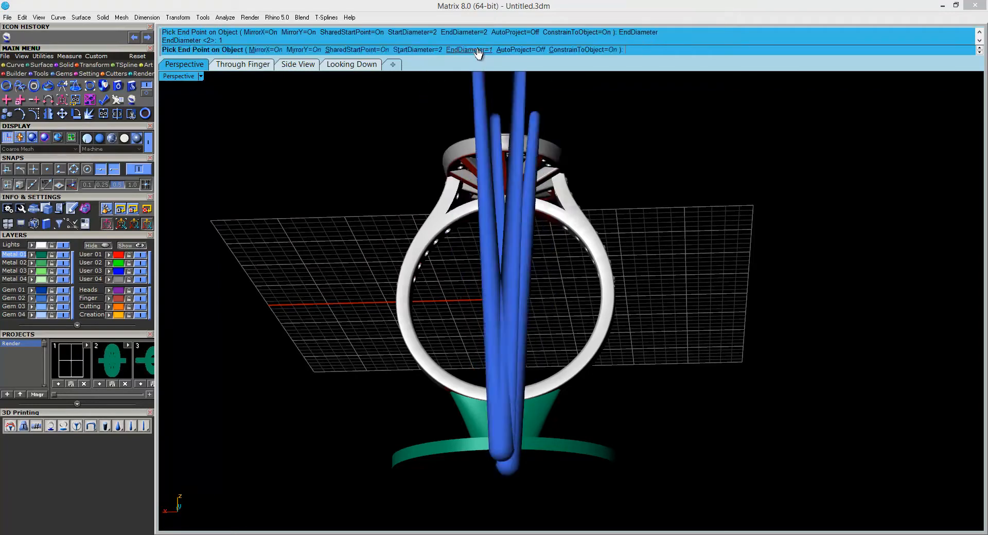
Place the mirrored tapered supports from the shared base point to several points under the halo and finish the command.
{"action": "right_click_drag", "start_coordinate": [516, 166], "coordinate": [527, 150]}
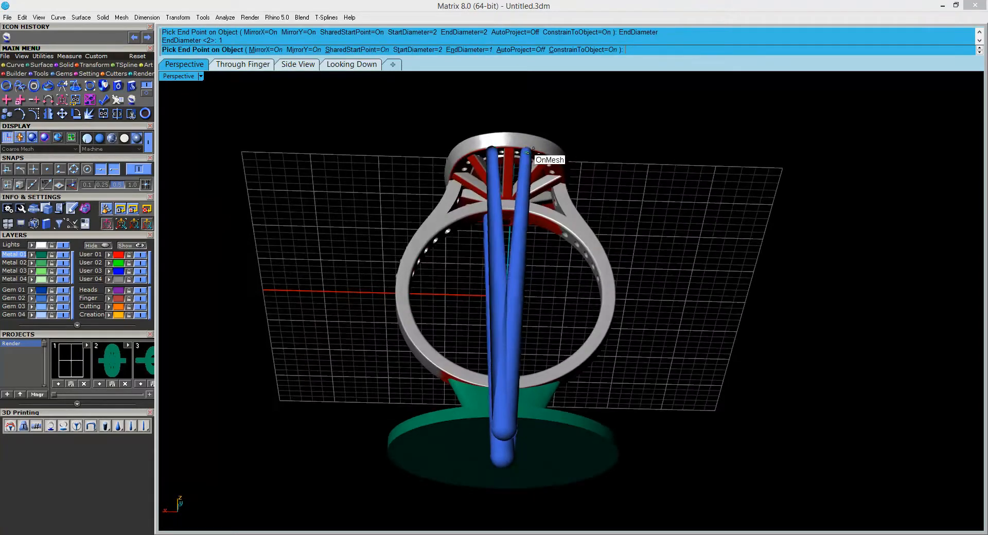
{"action": "scroll", "coordinate": [545, 162], "scroll_direction": "up", "scroll_amount": 2}
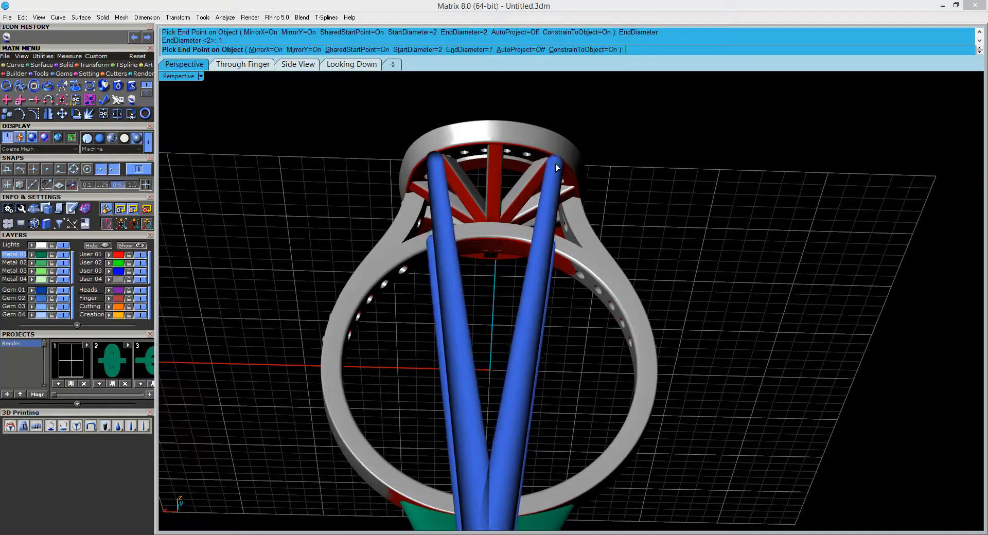
{"action": "left_click", "coordinate": [554, 161]}
{"action": "left_click", "coordinate": [495, 148]}
{"action": "right_click_drag", "start_coordinate": [614, 207], "coordinate": [480, 260]}
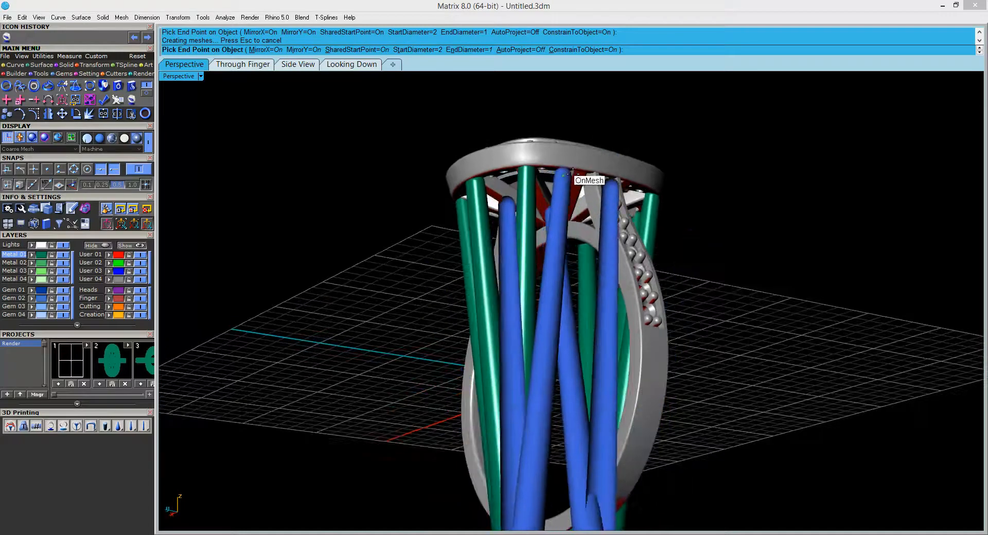
{"action": "right_click_drag", "start_coordinate": [575, 172], "coordinate": [600, 303]}
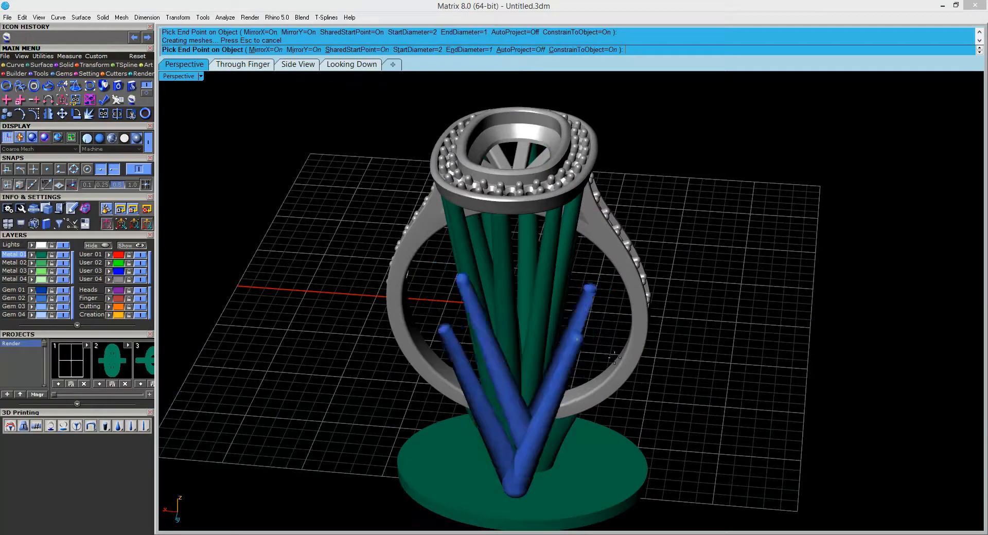
{"action": "key", "text": "Escape"}
{"action": "right_click_drag", "start_coordinate": [625, 427], "coordinate": [529, 355], "text": "shift"}
{"action": "right_click_drag", "start_coordinate": [624, 462], "coordinate": [549, 458]}
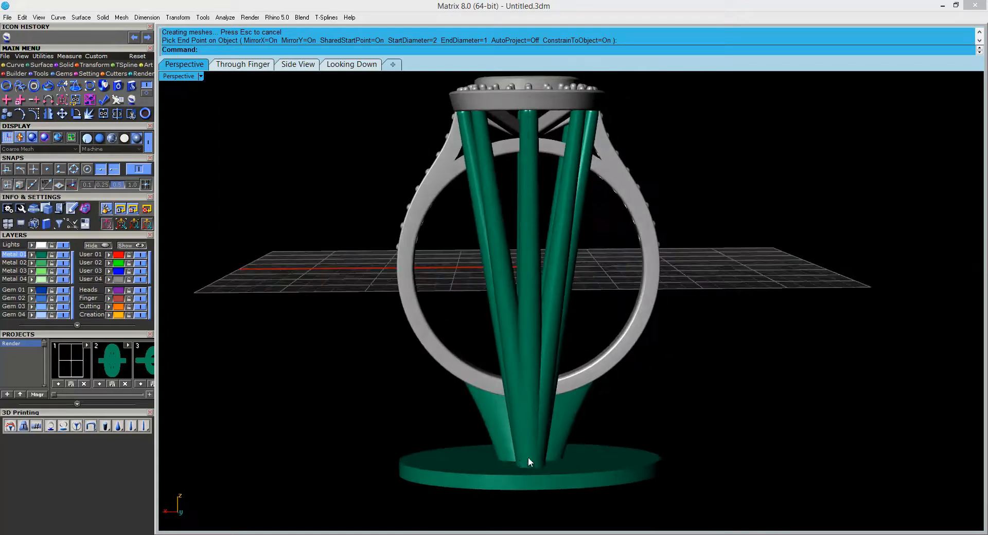
Select all the tapered supports running from the base to the halo and delete them.
{"action": "right_click_drag", "start_coordinate": [585, 156], "coordinate": [592, 276]}
{"action": "left_click_drag", "start_coordinate": [603, 340], "coordinate": [502, 310]}
{"action": "key", "text": "Delete"}
{"action": "right_click_drag", "start_coordinate": [501, 309], "coordinate": [313, 324]}
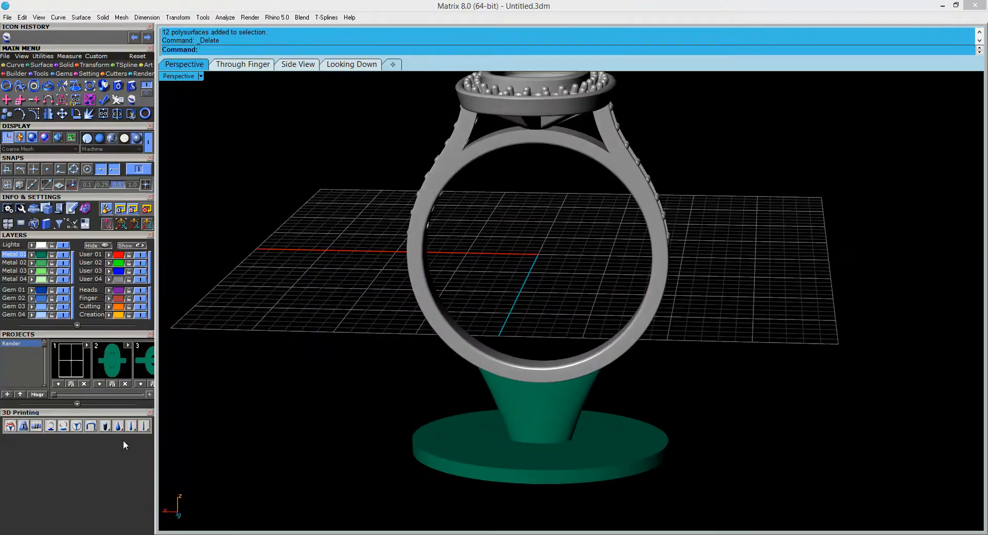
Start new mirrored tapered supports with end diameter 1, start diameter 2, shared start point off and automatic projection on.
{"action": "left_click", "coordinate": [119, 427]}
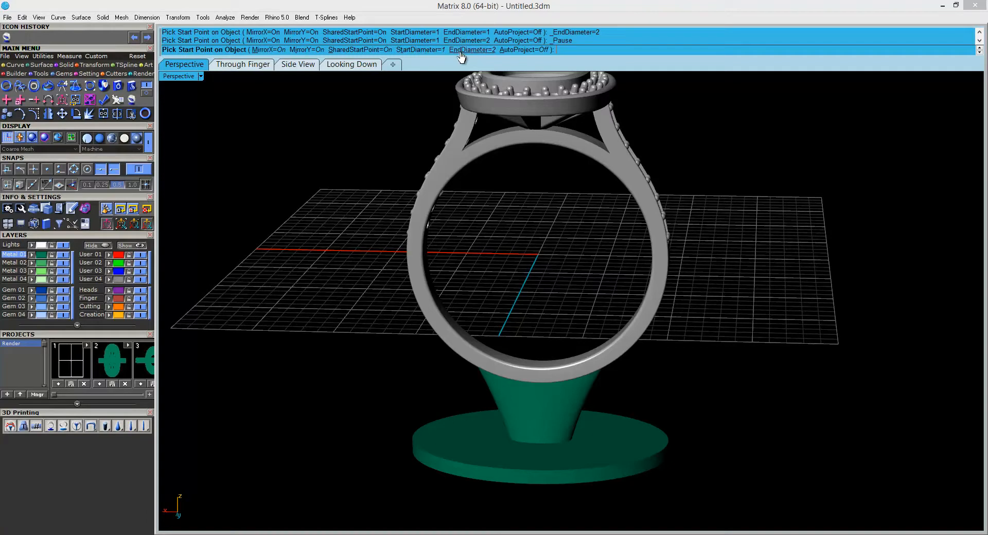
{"action": "type", "text": "1"}
{"action": "key", "text": "Return"}
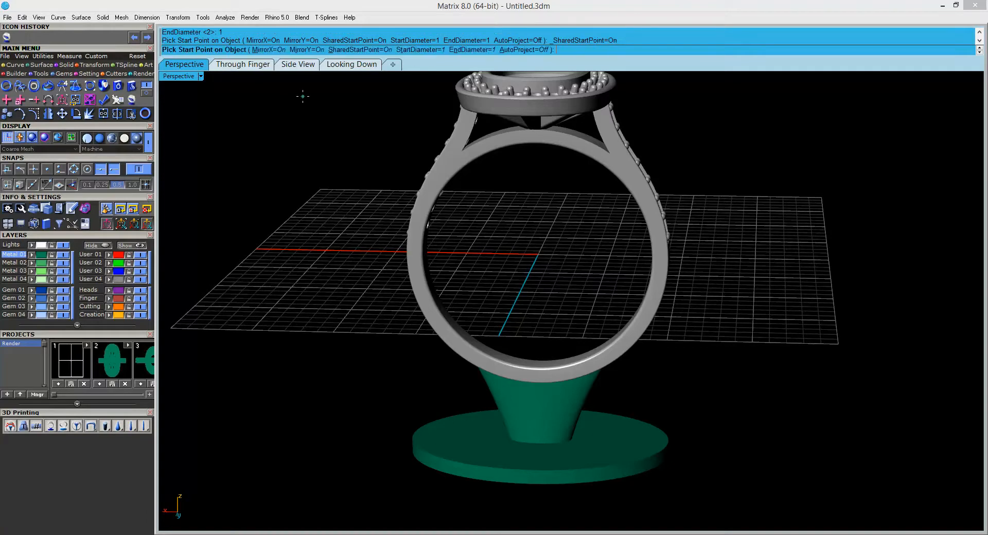
{"action": "left_click", "coordinate": [430, 50]}
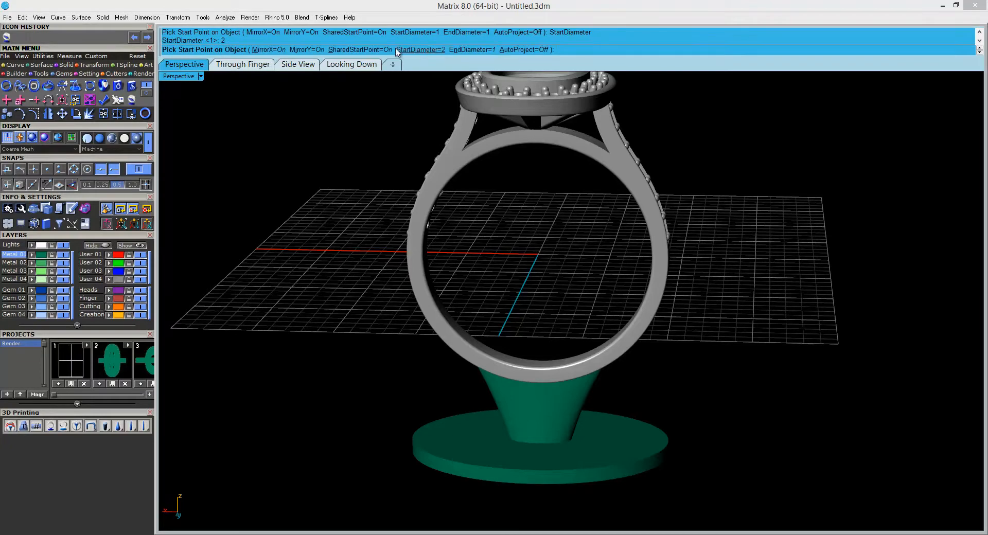
{"action": "left_click", "coordinate": [360, 50]}
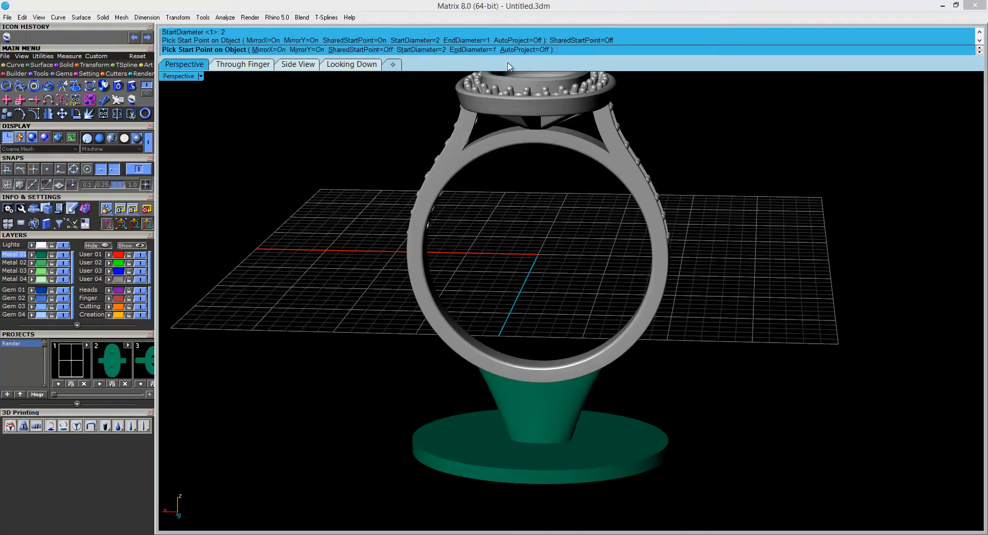
{"action": "left_click", "coordinate": [524, 50]}
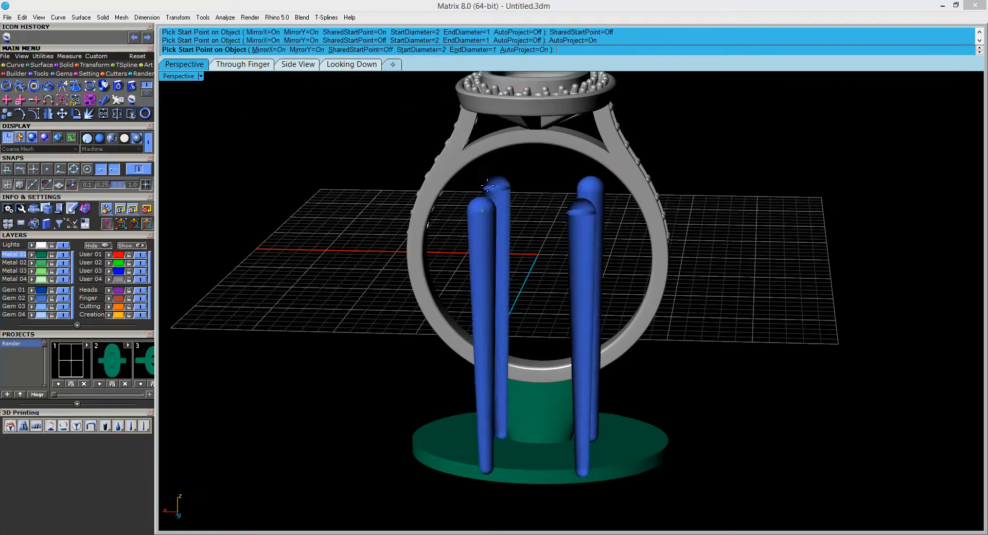
Set the projected supports' end diameter to 2 and start diameter to 1.
{"action": "left_click", "coordinate": [468, 50]}
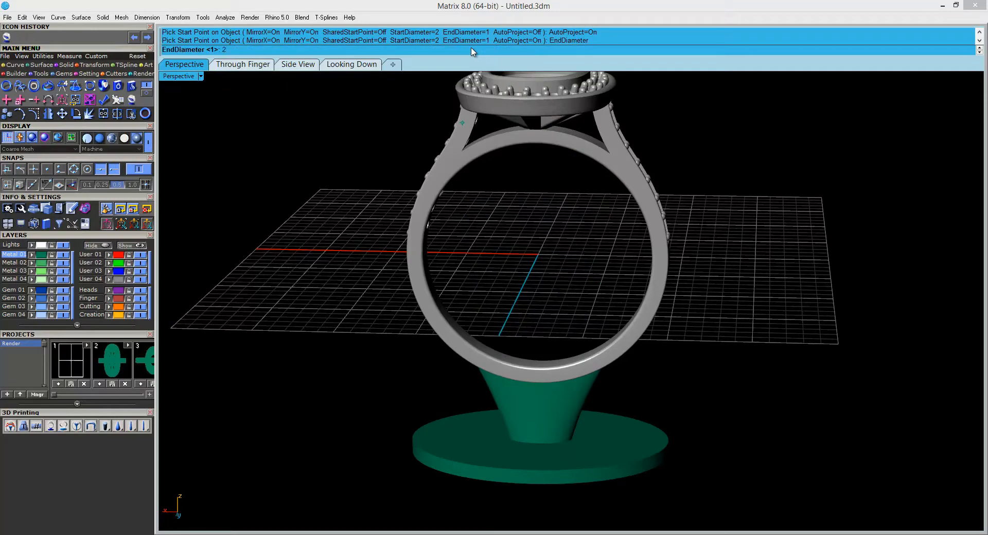
{"action": "type", "text": "2"}
{"action": "key", "text": "Return"}
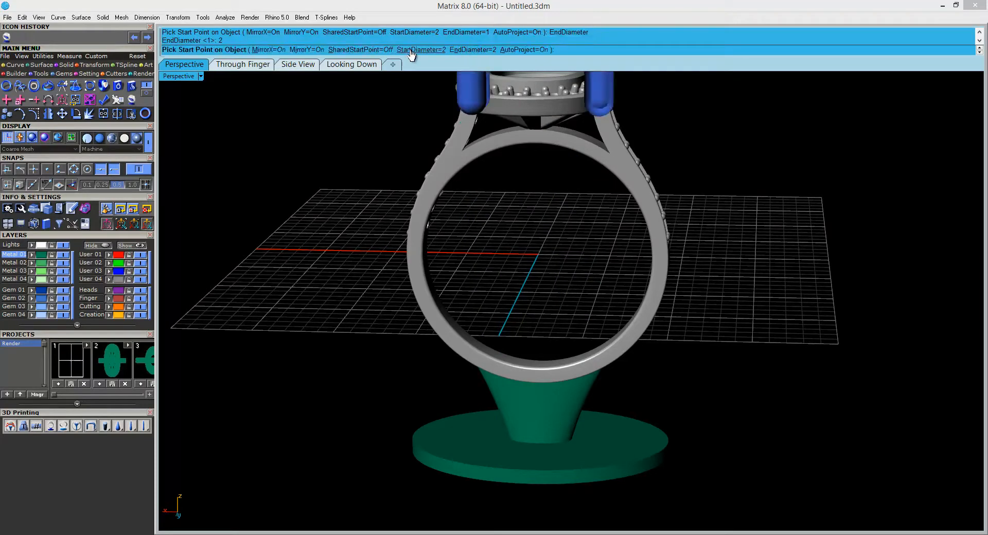
{"action": "left_click", "coordinate": [396, 51]}
{"action": "type", "text": "1"}
{"action": "key", "text": "Return"}
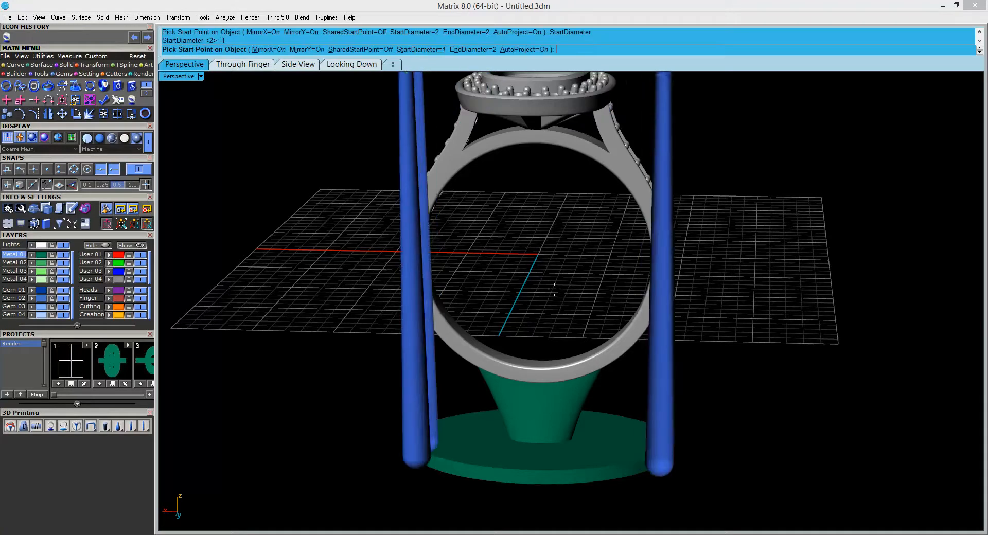
Place three mirrored sets of vertical tapered supports on the halo's underside, at its front centre, corners and sides.
{"action": "right_click_drag", "start_coordinate": [533, 304], "coordinate": [558, 170]}
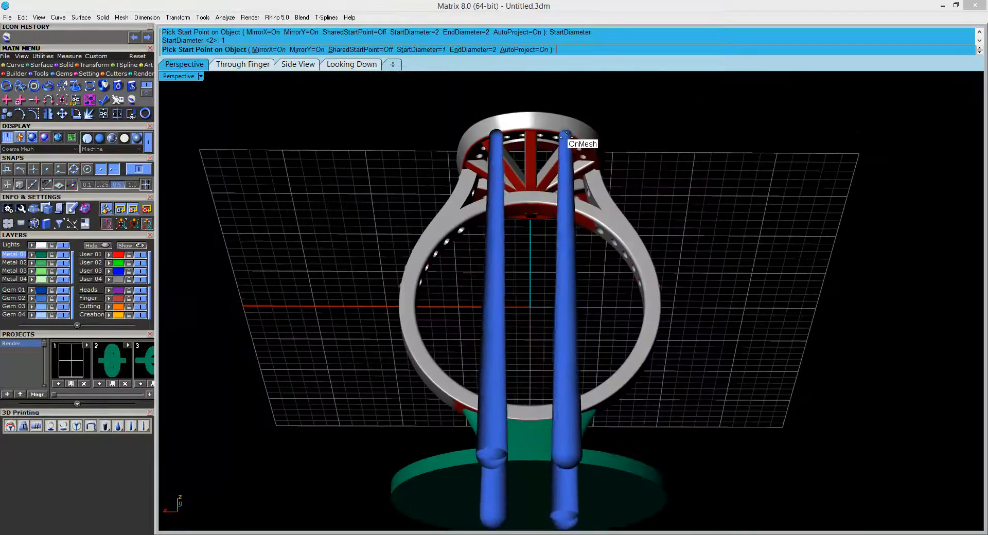
{"action": "right_click_drag", "start_coordinate": [562, 166], "coordinate": [569, 381]}
{"action": "right_click_drag", "start_coordinate": [592, 288], "coordinate": [547, 139]}
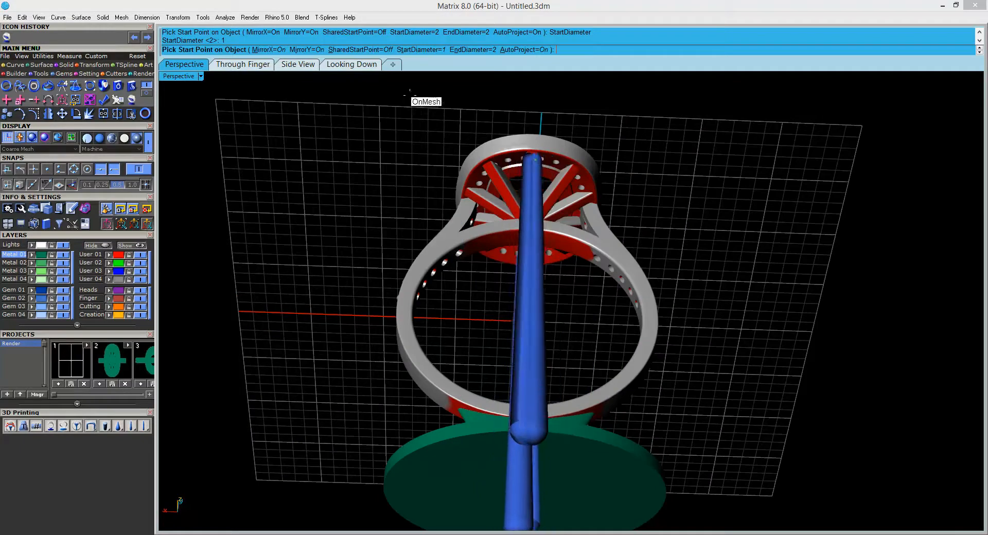
{"action": "right_click_drag", "start_coordinate": [533, 184], "coordinate": [571, 232]}
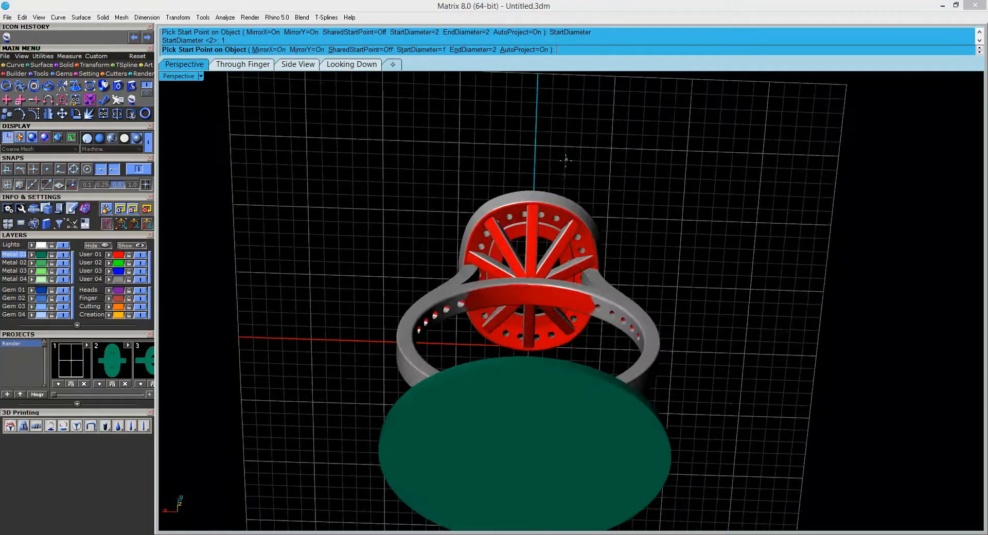
{"action": "scroll", "coordinate": [577, 229], "scroll_direction": "up", "scroll_amount": 5}
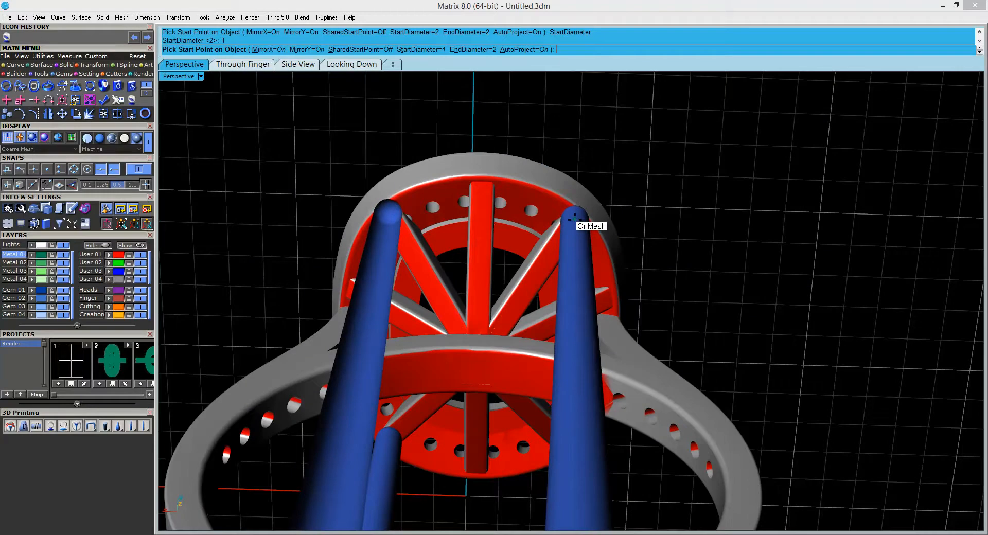
{"action": "left_click", "coordinate": [575, 218]}
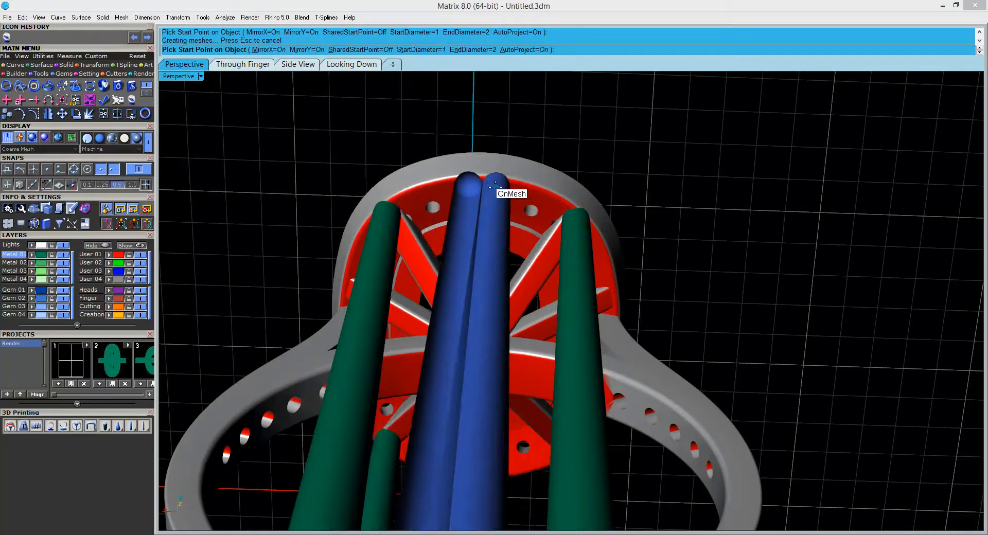
{"action": "left_click", "coordinate": [496, 184]}
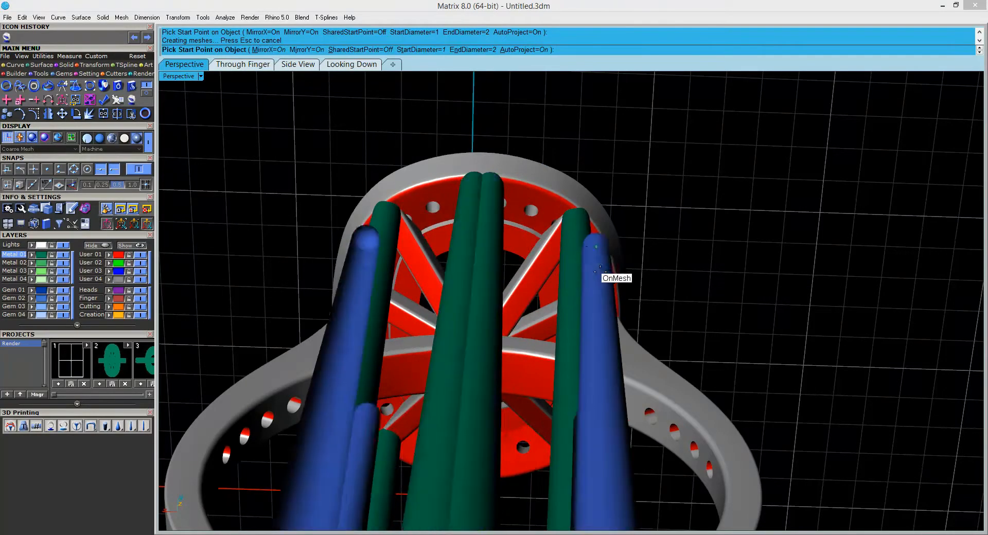
{"action": "right_click_drag", "start_coordinate": [607, 270], "coordinate": [529, 267]}
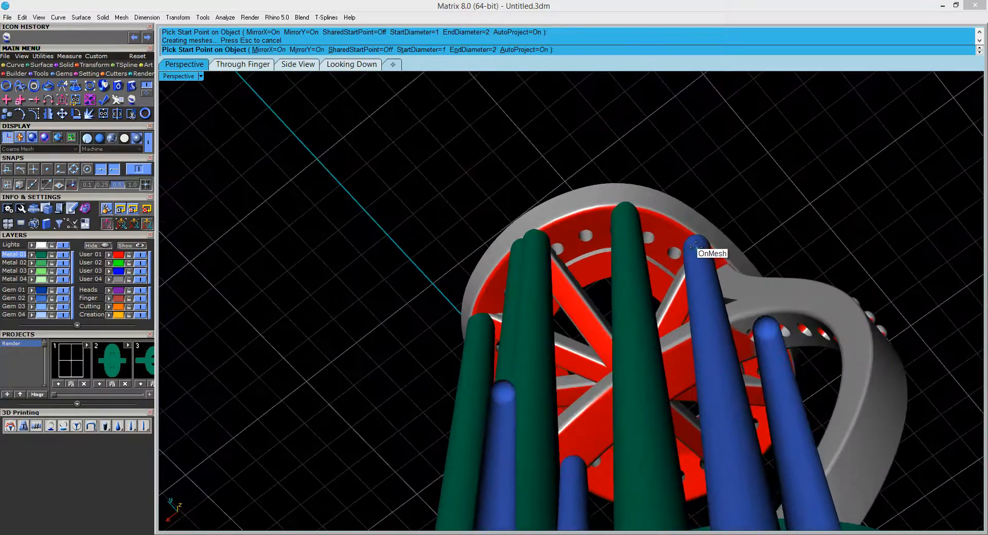
{"action": "left_click", "coordinate": [669, 251]}
{"action": "right_click_drag", "start_coordinate": [655, 225], "coordinate": [619, 229]}
{"action": "right_click", "coordinate": [704, 336]}
Examine the vertical supports around the ring from several sides, including where they meet the halo and the base.
{"action": "scroll", "coordinate": [703, 324], "scroll_direction": "down", "scroll_amount": 5}
{"action": "right_click_drag", "start_coordinate": [662, 425], "coordinate": [654, 421]}
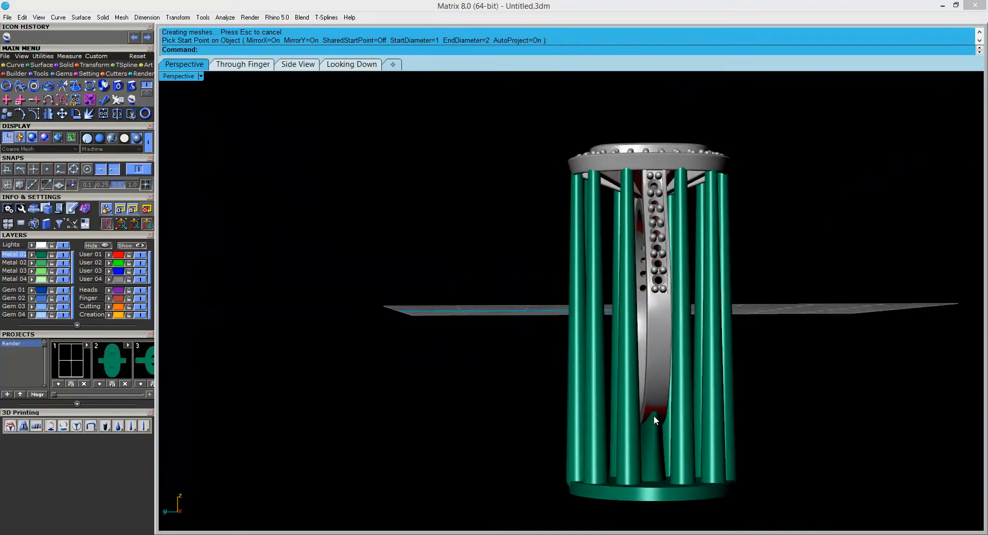
{"action": "right_click_drag", "start_coordinate": [637, 332], "coordinate": [721, 325]}
{"action": "right_click_drag", "start_coordinate": [669, 392], "coordinate": [703, 218]}
{"action": "mouse_move", "coordinate": [541, 237]}
{"action": "right_mouse_down"}
{"action": "mouse_move", "coordinate": [718, 242]}
{"action": "mouse_move", "coordinate": [586, 250]}
{"action": "mouse_move", "coordinate": [671, 309]}
{"action": "mouse_move", "coordinate": [710, 225]}
{"action": "mouse_move", "coordinate": [695, 175]}
{"action": "mouse_move", "coordinate": [721, 260]}
{"action": "mouse_move", "coordinate": [803, 273]}
{"action": "mouse_move", "coordinate": [653, 279]}
{"action": "mouse_move", "coordinate": [628, 194]}
{"action": "mouse_move", "coordinate": [620, 194]}
{"action": "mouse_move", "coordinate": [655, 241]}
{"action": "mouse_move", "coordinate": [544, 243]}
{"action": "right_mouse_up"}
{"action": "scroll", "coordinate": [519, 497], "scroll_direction": "up", "scroll_amount": 3}
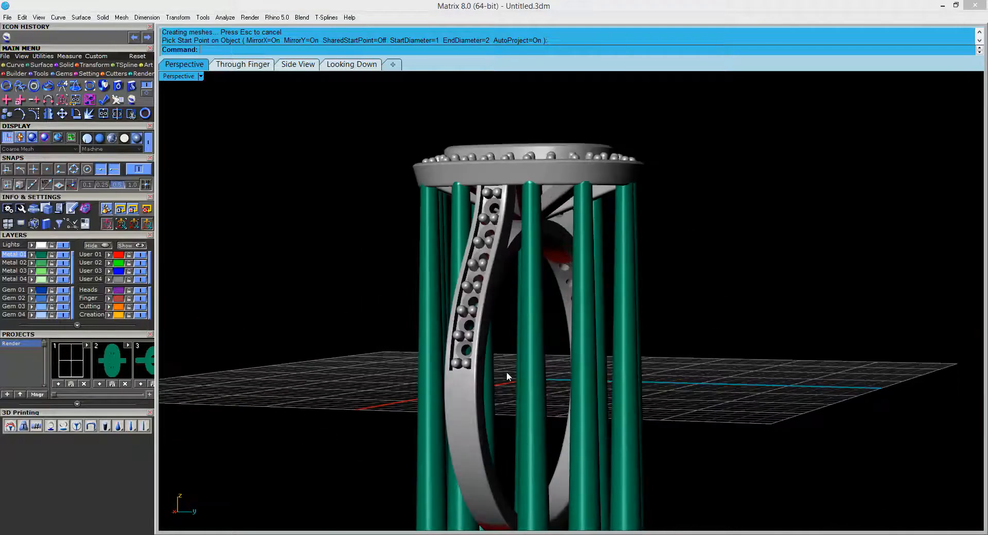
{"action": "scroll", "coordinate": [518, 380], "scroll_direction": "down", "scroll_amount": 3}
{"action": "right_click_drag", "start_coordinate": [503, 409], "coordinate": [219, 381]}
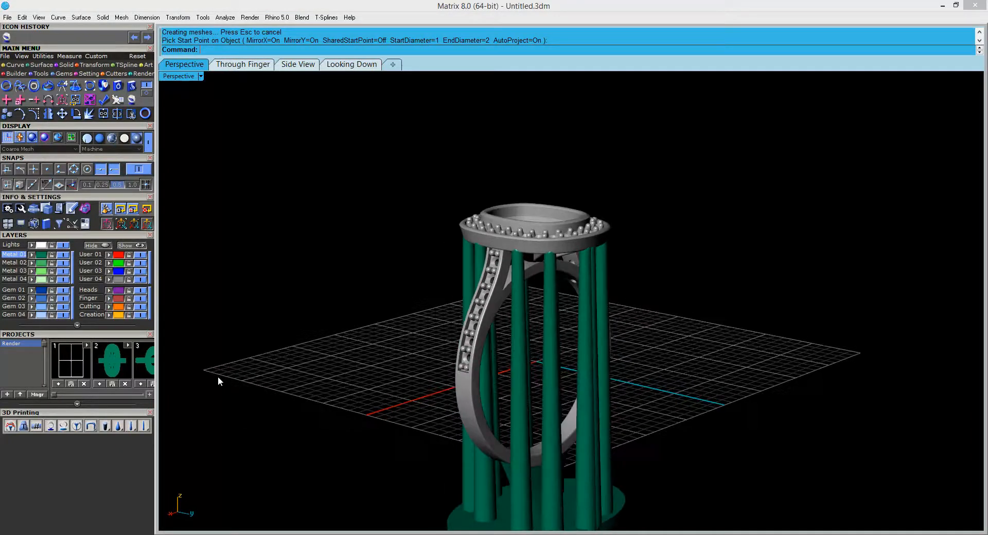
Create a branching ring support rising from the sprue, placing its tips on the inner surface of the upper band.
{"action": "left_click", "coordinate": [78, 431]}
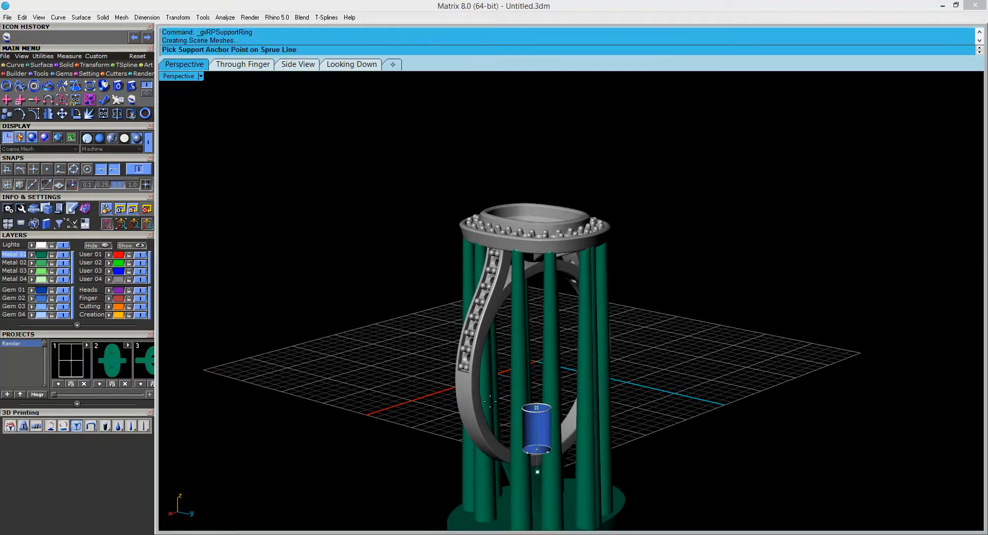
{"action": "left_click", "coordinate": [562, 376]}
{"action": "right_click_drag", "start_coordinate": [562, 377], "coordinate": [558, 272]}
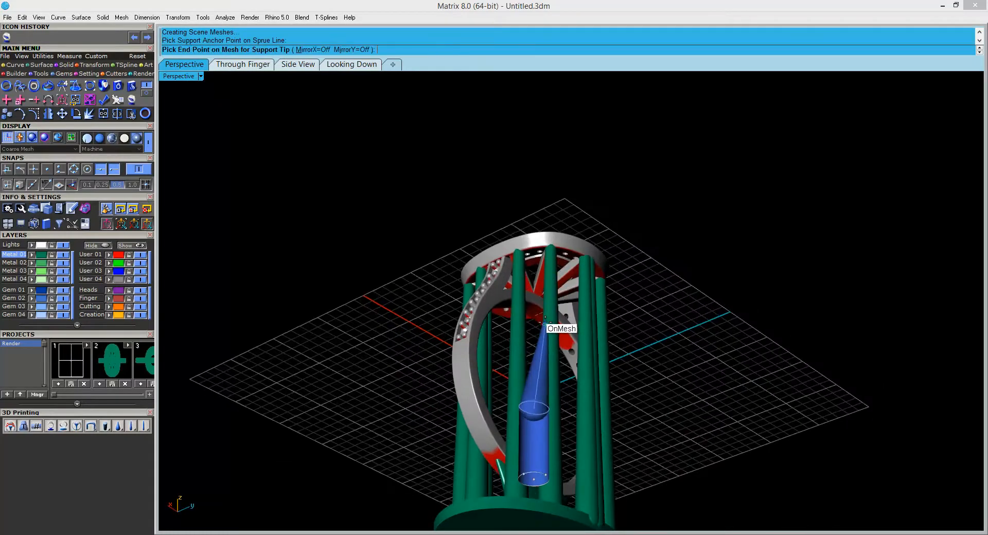
{"action": "right_click_drag", "start_coordinate": [503, 309], "coordinate": [512, 245]}
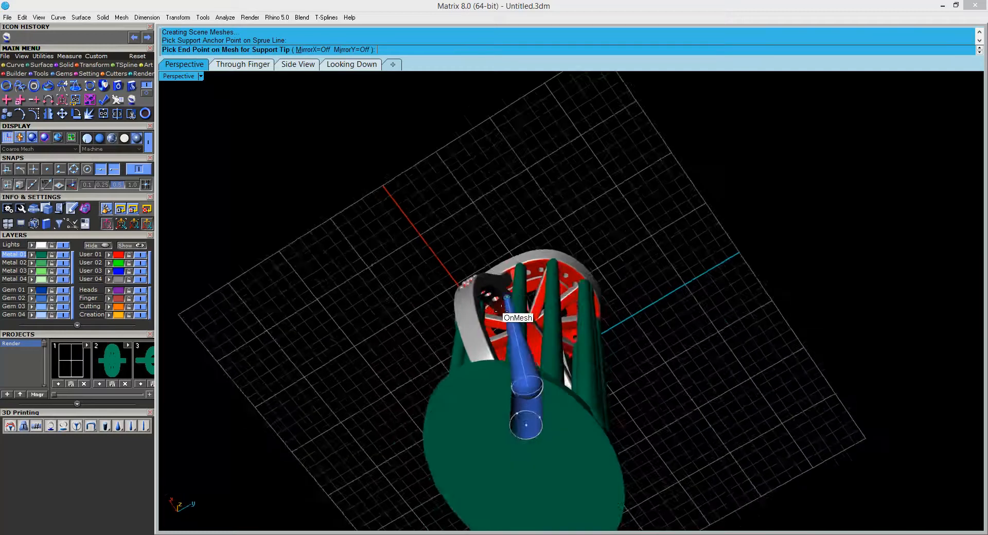
{"action": "scroll", "coordinate": [507, 304], "scroll_direction": "up", "scroll_amount": 3}
{"action": "left_click", "coordinate": [508, 306]}
{"action": "left_click", "coordinate": [550, 354]}
{"action": "right_click_drag", "start_coordinate": [550, 354], "coordinate": [531, 396]}
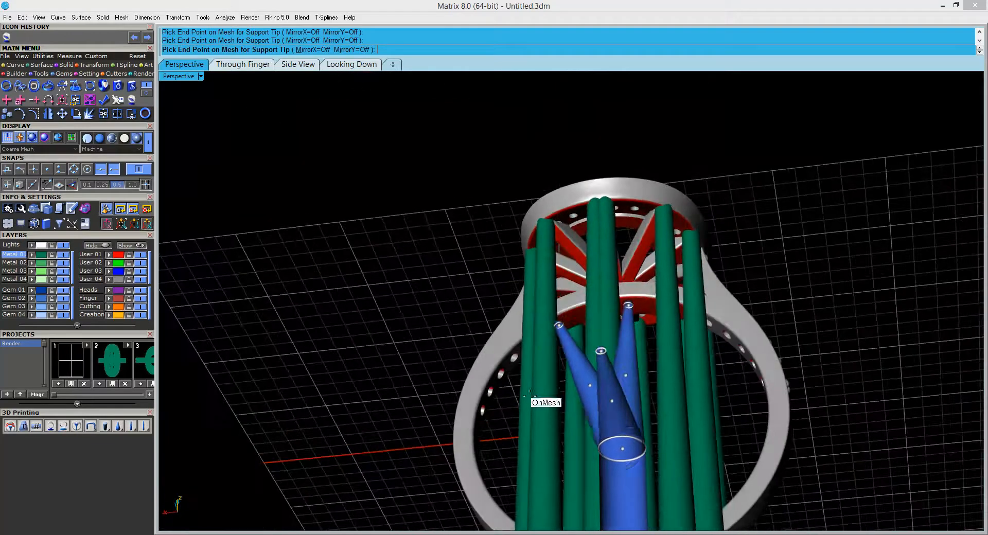
{"action": "right_click_drag", "start_coordinate": [587, 336], "coordinate": [640, 404]}
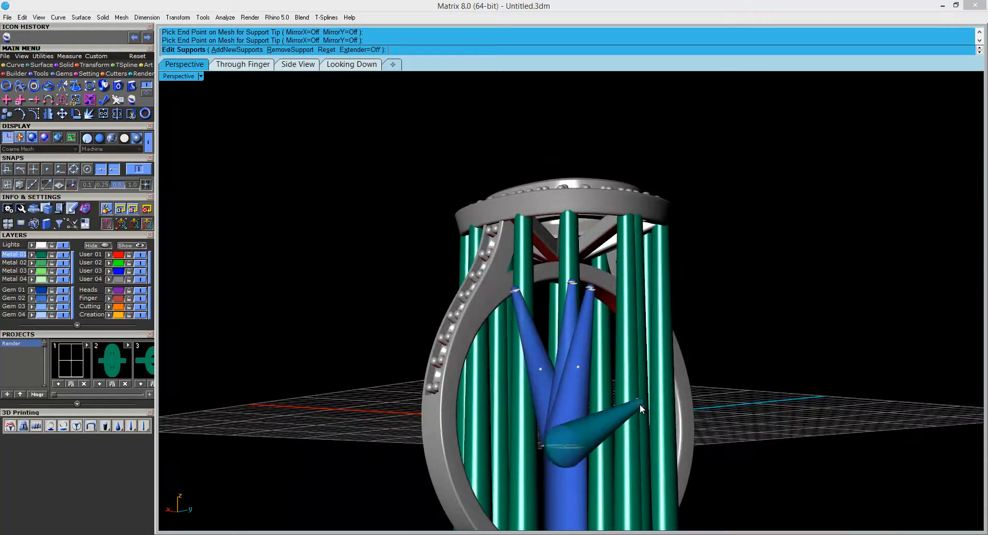
Re-pick the end point of the low side branch that leans towards the vertical supports, and finish editing the ring support.
{"action": "left_click", "coordinate": [640, 403]}
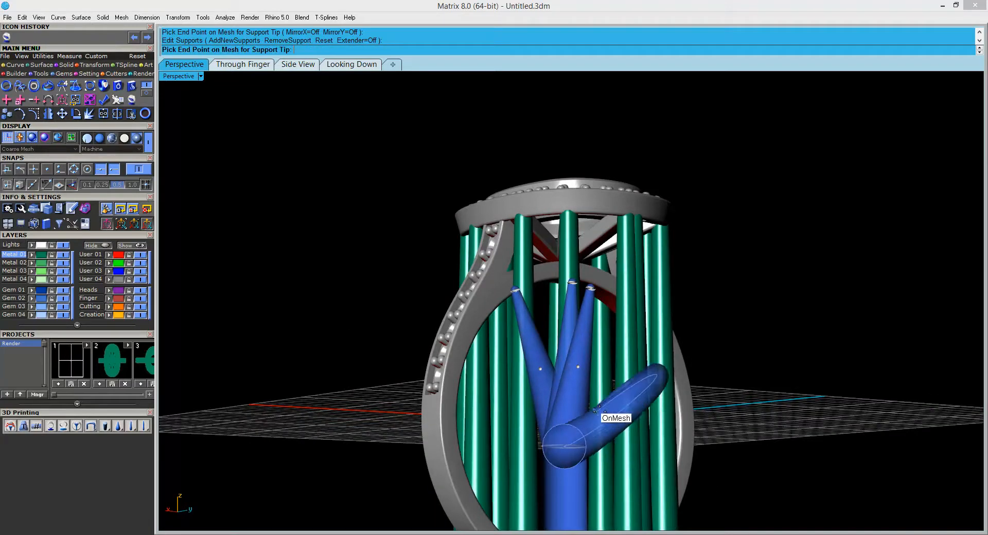
{"action": "left_click", "coordinate": [644, 393]}
{"action": "right_click_drag", "start_coordinate": [644, 394], "coordinate": [567, 366]}
{"action": "right_click", "coordinate": [567, 366]}
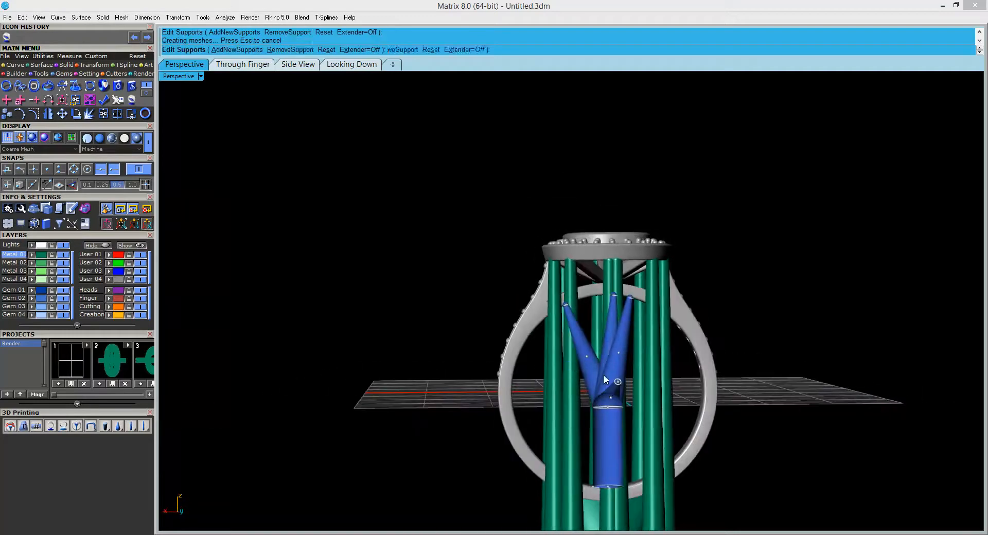
Delete all the branching and vertical supports and the central post, keeping the ring, sprue and base.
{"action": "left_click_drag", "start_coordinate": [548, 405], "coordinate": [548, 405]}
{"action": "key", "text": "Delete"}
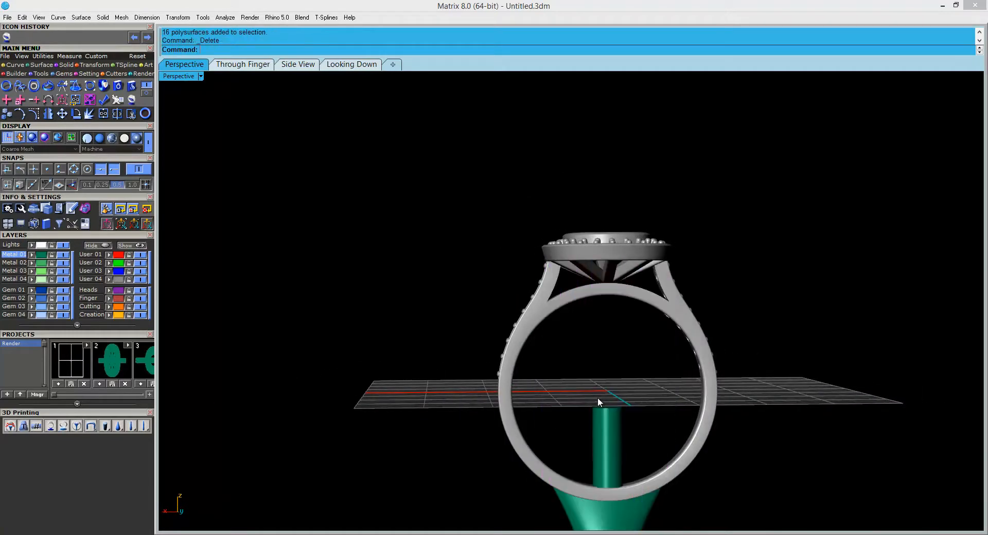
{"action": "left_click_drag", "start_coordinate": [619, 445], "coordinate": [603, 440]}
{"action": "key", "text": "Delete"}
{"action": "right_click_drag", "start_coordinate": [566, 308], "coordinate": [513, 318]}
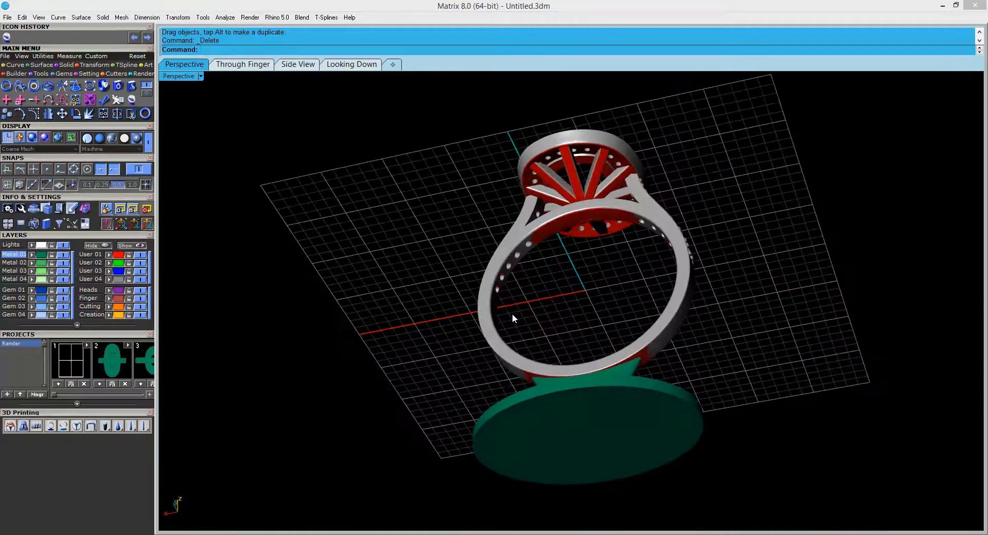
Place mirrored vertical supports under the halo with shared start point and automatic projection on, start diameter 1 and end diameter 2.
{"action": "left_click", "coordinate": [120, 428]}
{"action": "left_click", "coordinate": [122, 469]}
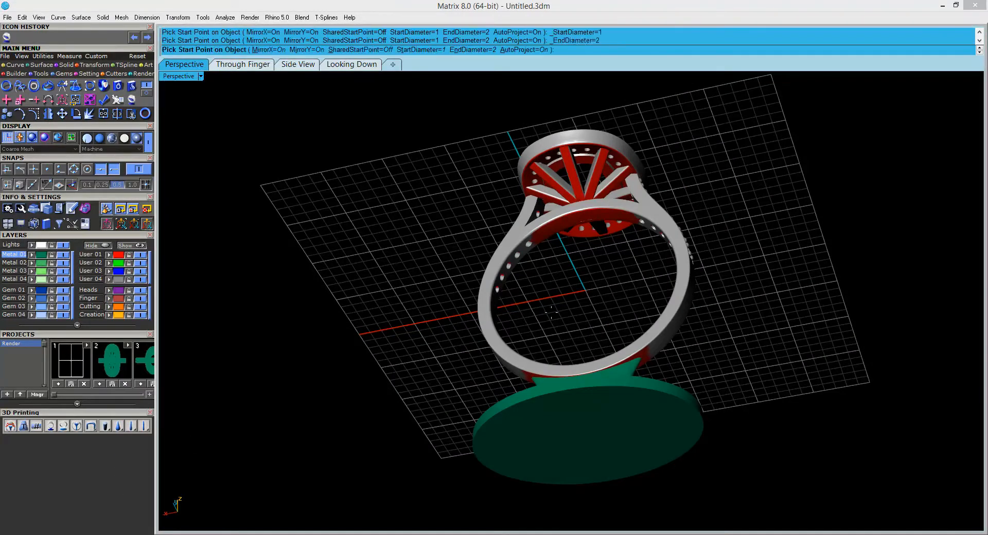
{"action": "right_click_drag", "start_coordinate": [594, 158], "coordinate": [631, 155]}
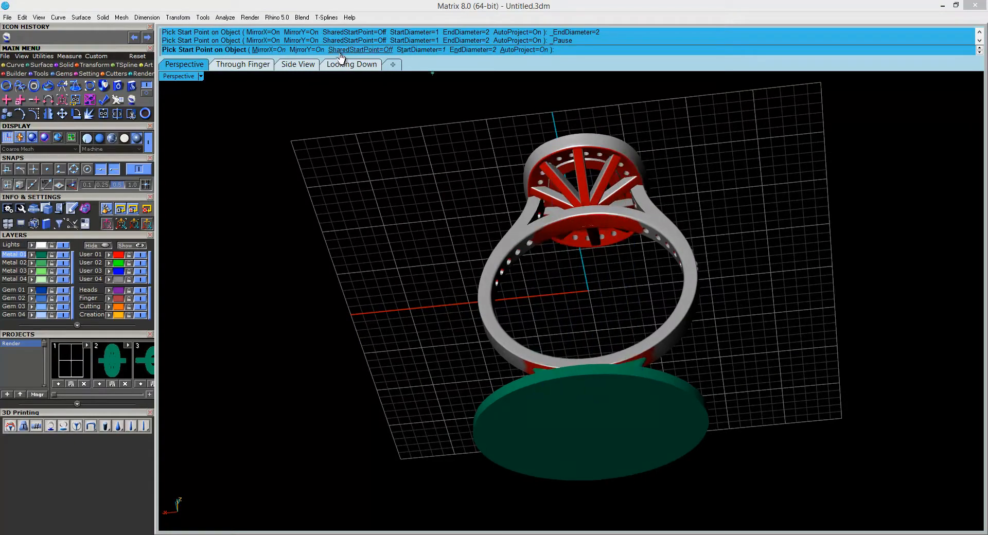
{"action": "right_click_drag", "start_coordinate": [490, 135], "coordinate": [557, 246]}
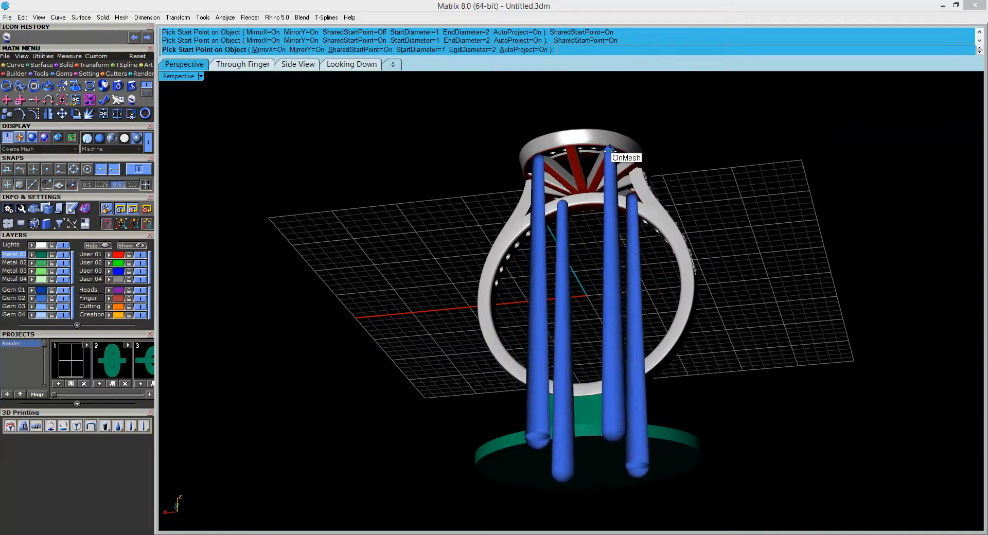
{"action": "mouse_move", "coordinate": [610, 150]}
{"action": "right_mouse_down"}
{"action": "mouse_move", "coordinate": [588, 257]}
{"action": "mouse_move", "coordinate": [604, 146]}
{"action": "right_mouse_up"}
{"action": "left_click", "coordinate": [605, 145]}
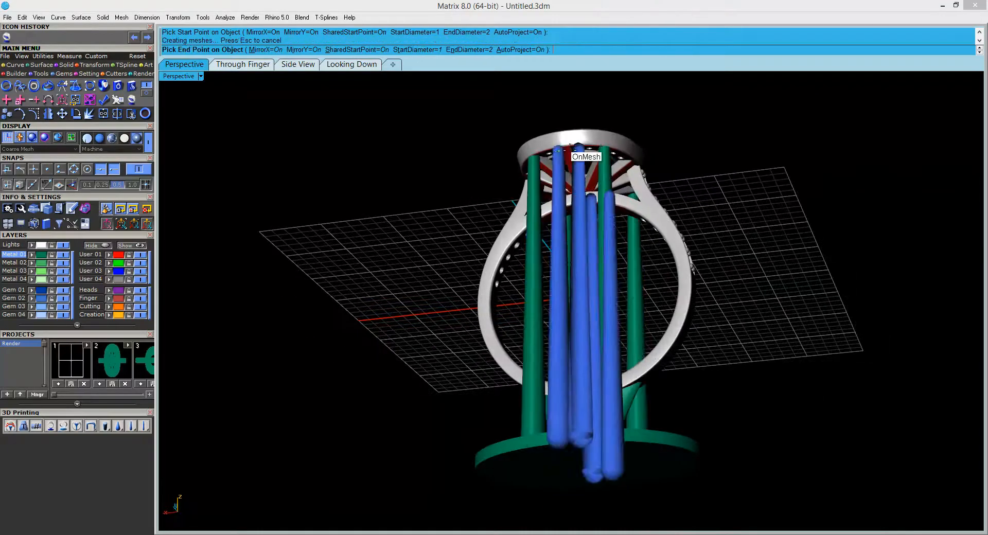
{"action": "left_click", "coordinate": [698, 198]}
{"action": "right_click_drag", "start_coordinate": [698, 198], "coordinate": [668, 265]}
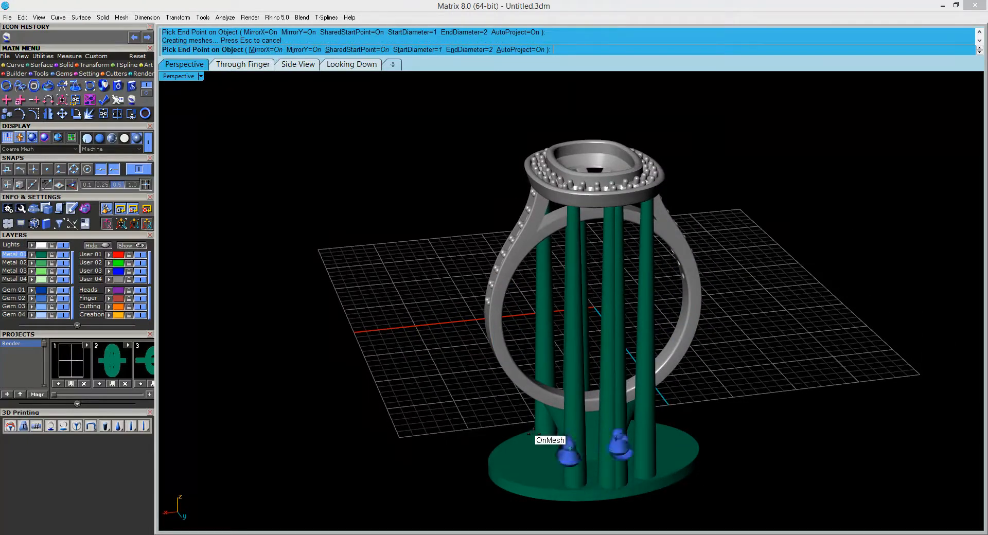
{"action": "right_click", "coordinate": [487, 437]}
{"action": "right_click_drag", "start_coordinate": [488, 437], "coordinate": [600, 378]}
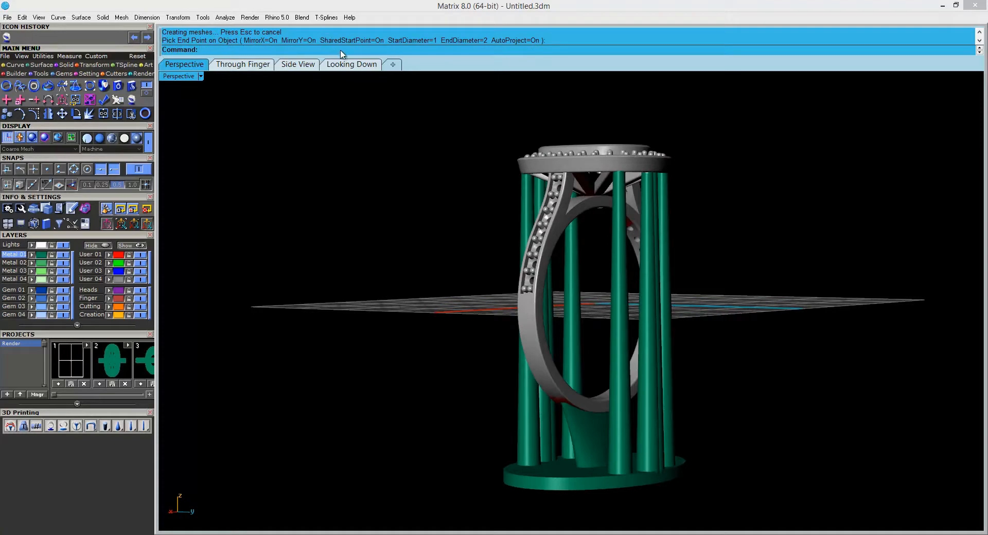
{"action": "right_click_drag", "start_coordinate": [528, 162], "coordinate": [453, 298]}
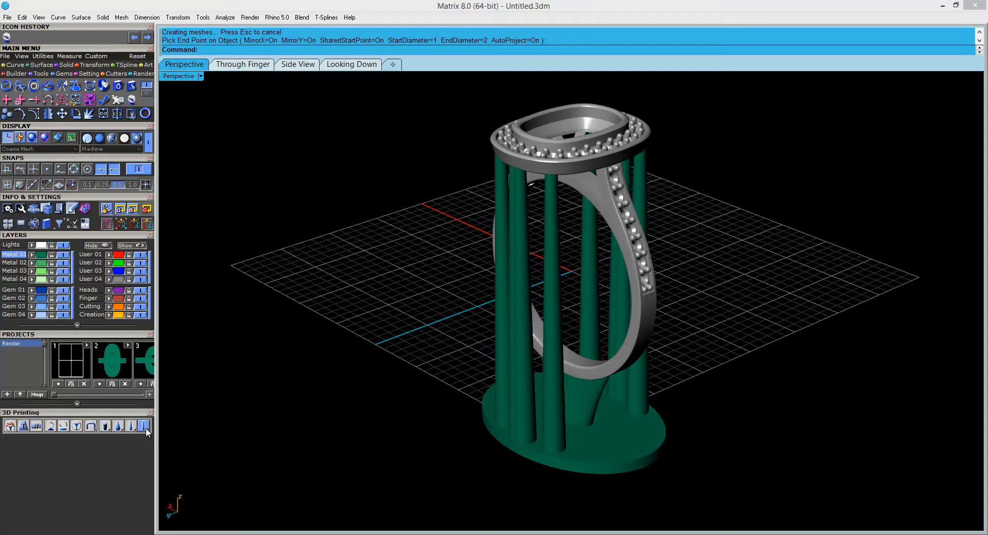
Show the 3D Printing tools and collapse the Layers and Projects sections above them.
{"action": "right_click_drag", "start_coordinate": [443, 397], "coordinate": [603, 260]}
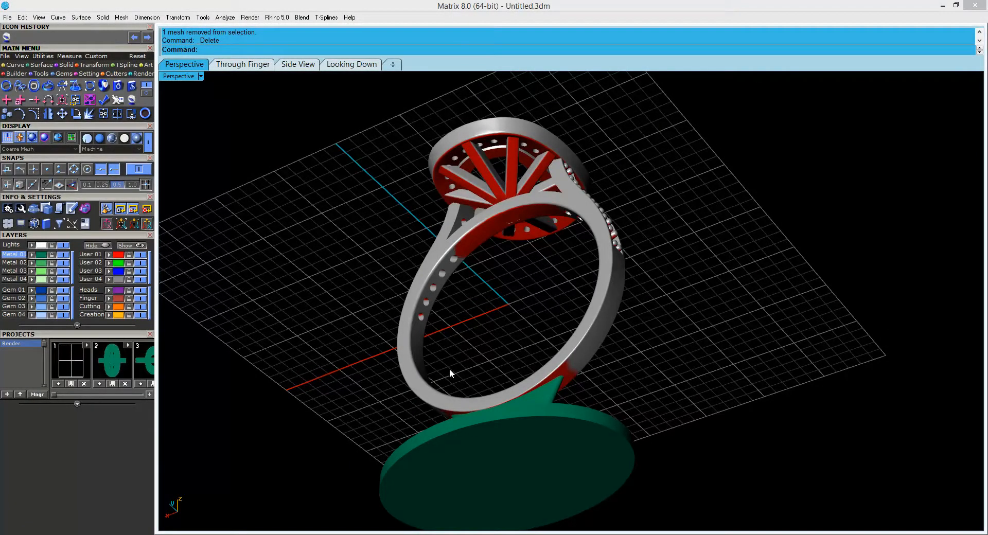
{"action": "right_click_drag", "start_coordinate": [448, 378], "coordinate": [524, 172]}
{"action": "right_click_drag", "start_coordinate": [577, 245], "coordinate": [451, 254]}
{"action": "right_click_drag", "start_coordinate": [423, 89], "coordinate": [577, 218]}
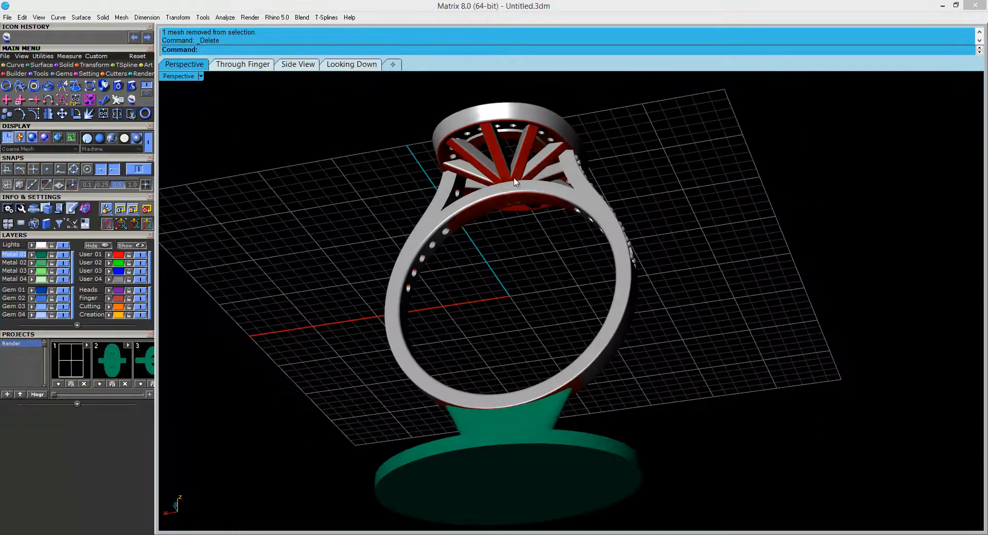
{"action": "left_click", "coordinate": [131, 101]}
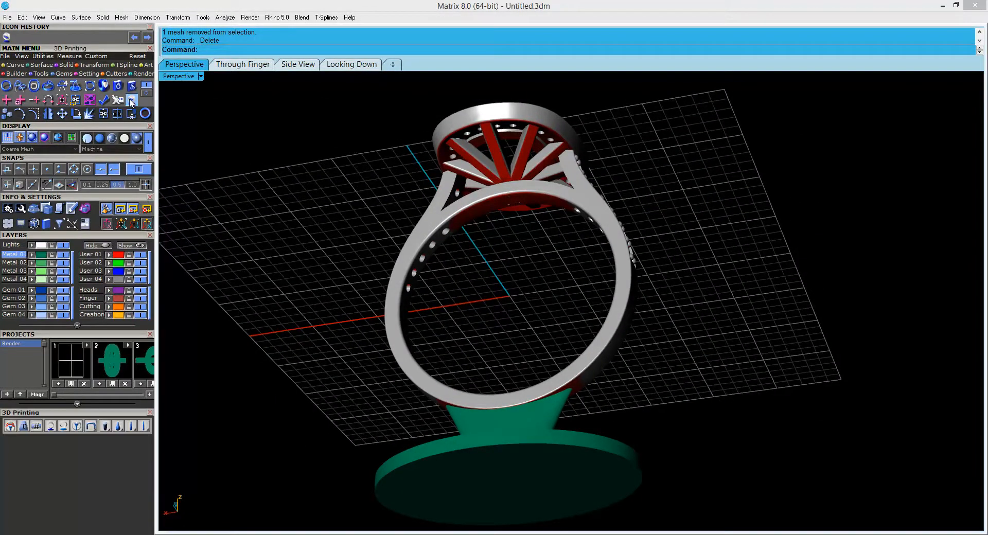
{"action": "left_click", "coordinate": [32, 334]}
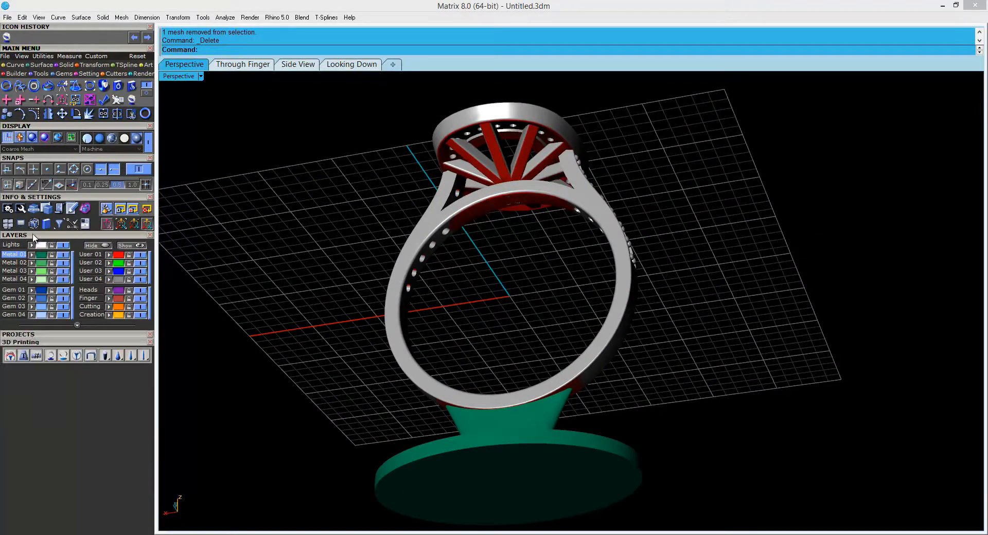
{"action": "left_click", "coordinate": [33, 236]}
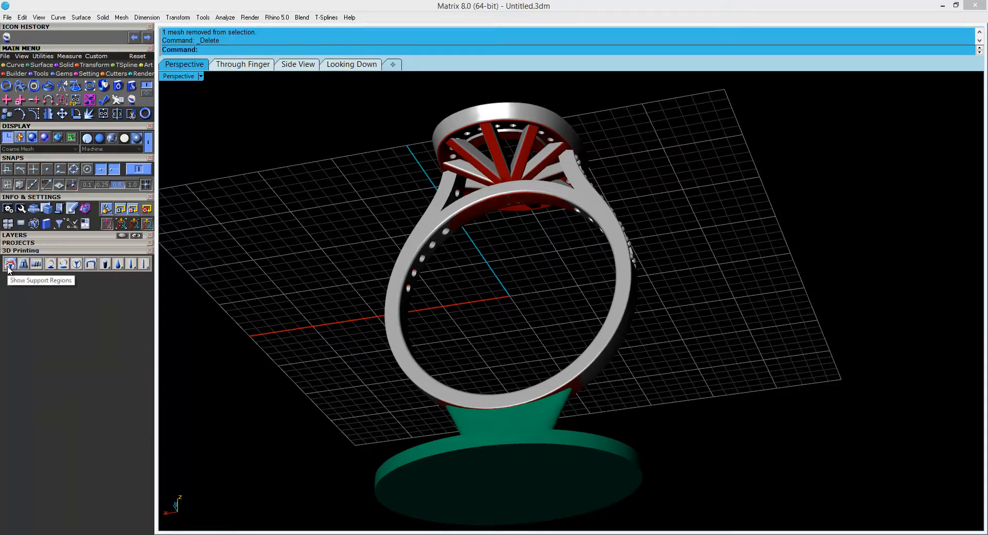
Remove the ring mesh from the Support Region analysis.
{"action": "left_click", "coordinate": [9, 264]}
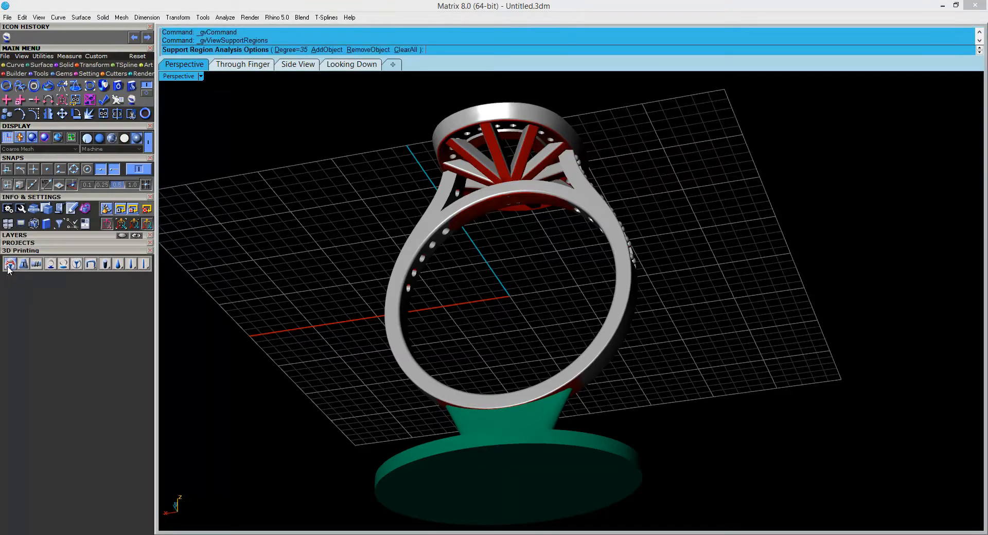
{"action": "left_click", "coordinate": [368, 50]}
{"action": "left_click", "coordinate": [485, 182]}
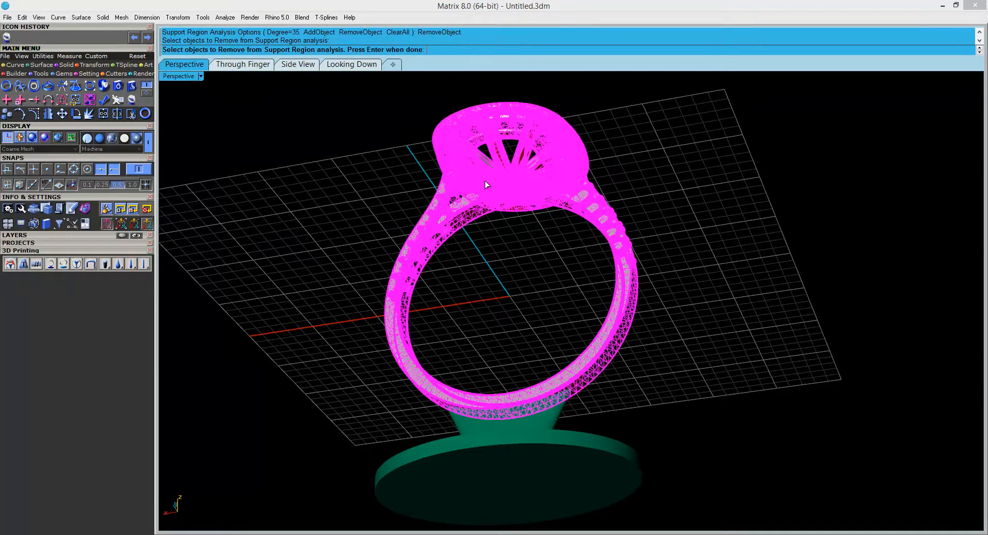
{"action": "key", "text": "Return"}
Examine the ring with its sprue and base from the front, from above and at an angle.
{"action": "right_click_drag", "start_coordinate": [419, 217], "coordinate": [363, 336]}
{"action": "right_click_drag", "start_coordinate": [303, 332], "coordinate": [482, 339]}
{"action": "right_click_drag", "start_coordinate": [557, 374], "coordinate": [535, 372]}
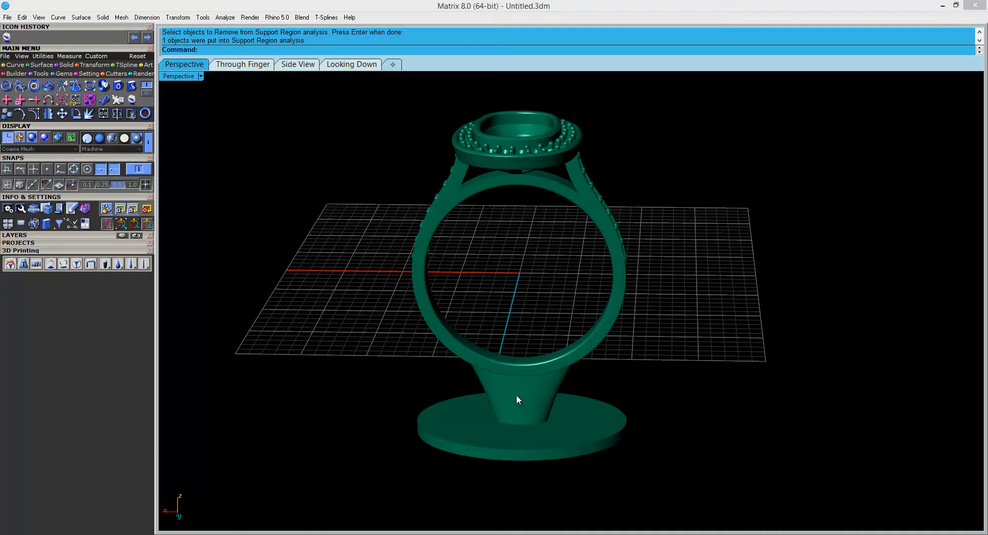
{"action": "right_click_drag", "start_coordinate": [681, 148], "coordinate": [694, 233]}
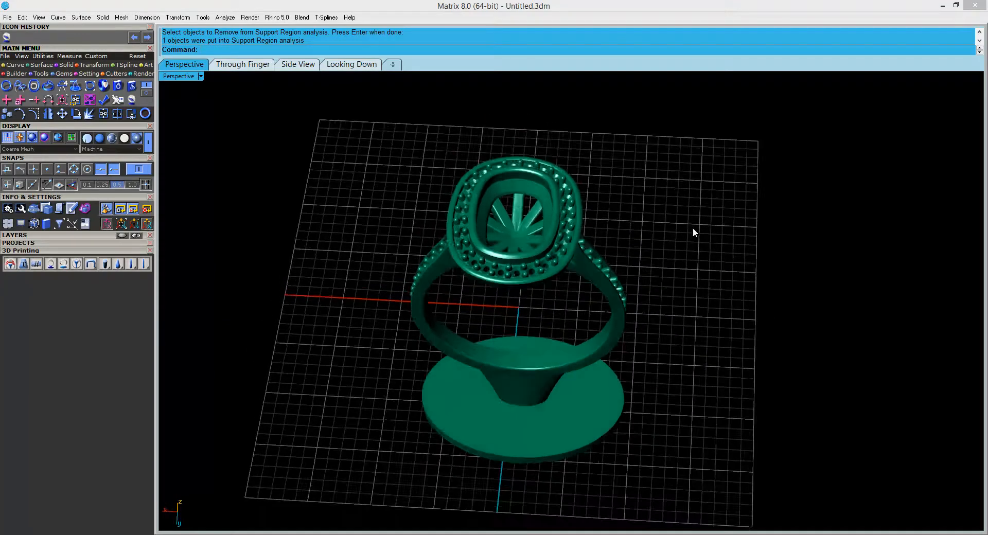
{"action": "right_click_drag", "start_coordinate": [545, 324], "coordinate": [522, 317]}
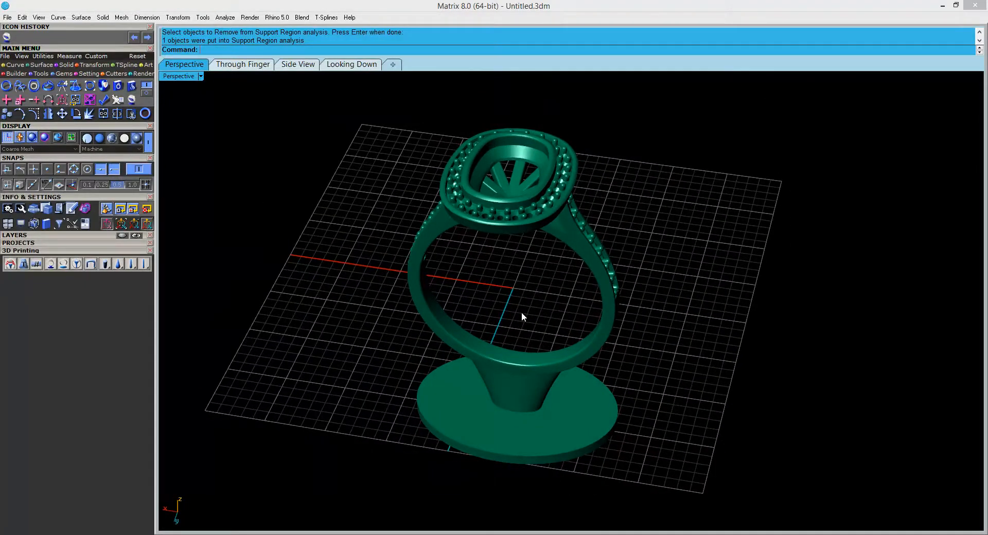
{"action": "right_click_drag", "start_coordinate": [397, 284], "coordinate": [464, 307]}
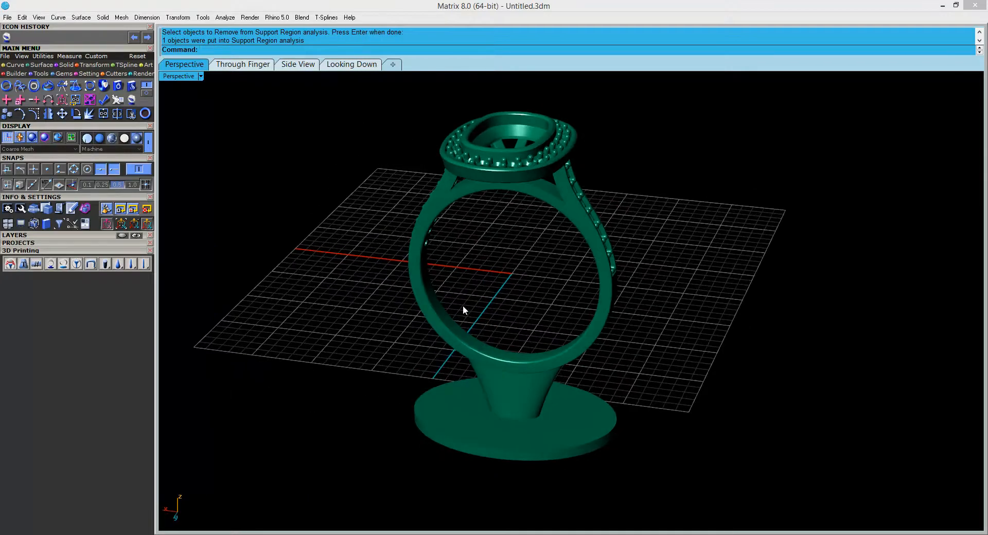
Enter "Job123" as the text to orient and select the sprue's side face as its target surface.
{"action": "left_click", "coordinate": [24, 265]}
{"action": "right_click_drag", "start_coordinate": [427, 492], "coordinate": [462, 466]}
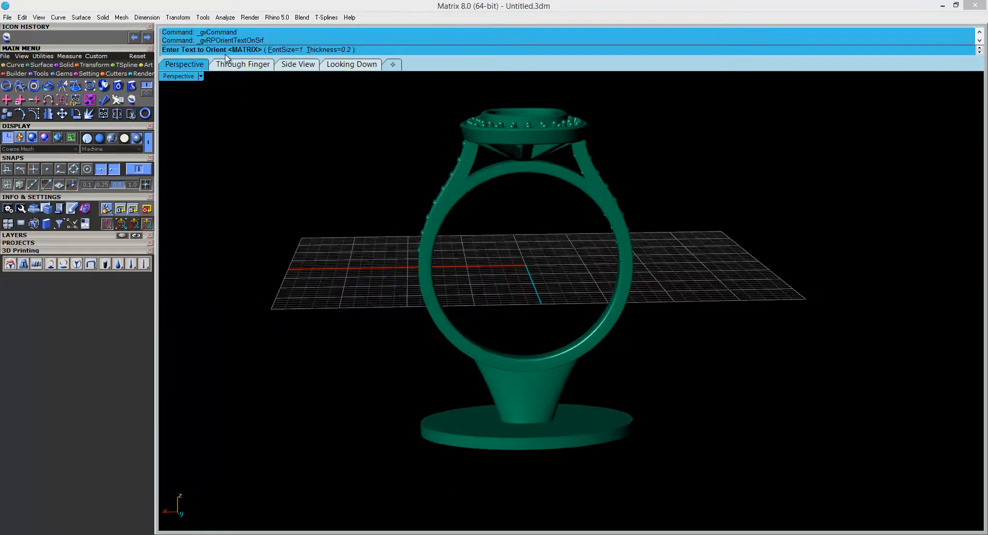
{"action": "type", "text": "Job123"}
{"action": "key", "text": "Return"}
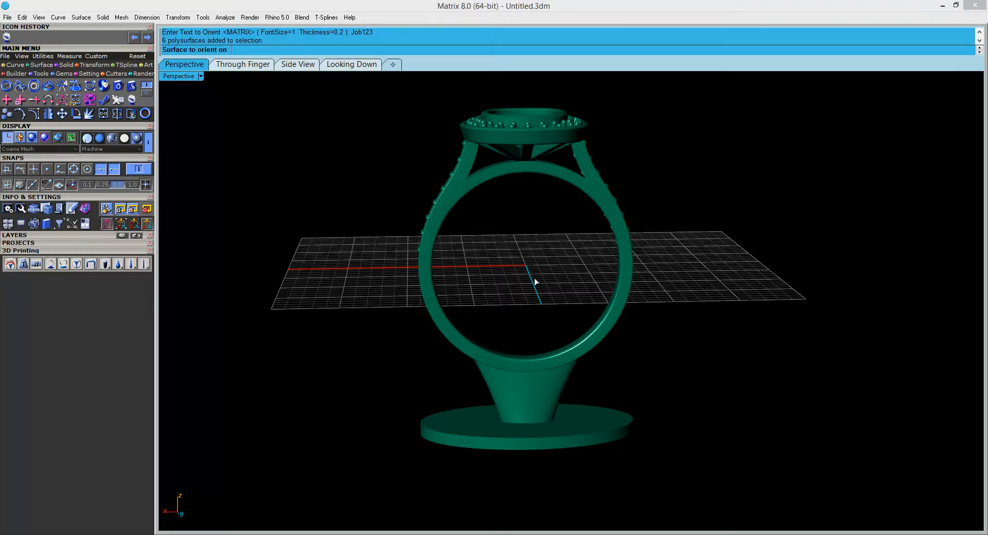
{"action": "scroll", "coordinate": [512, 392], "scroll_direction": "up", "scroll_amount": 5}
{"action": "left_click", "coordinate": [510, 389]}
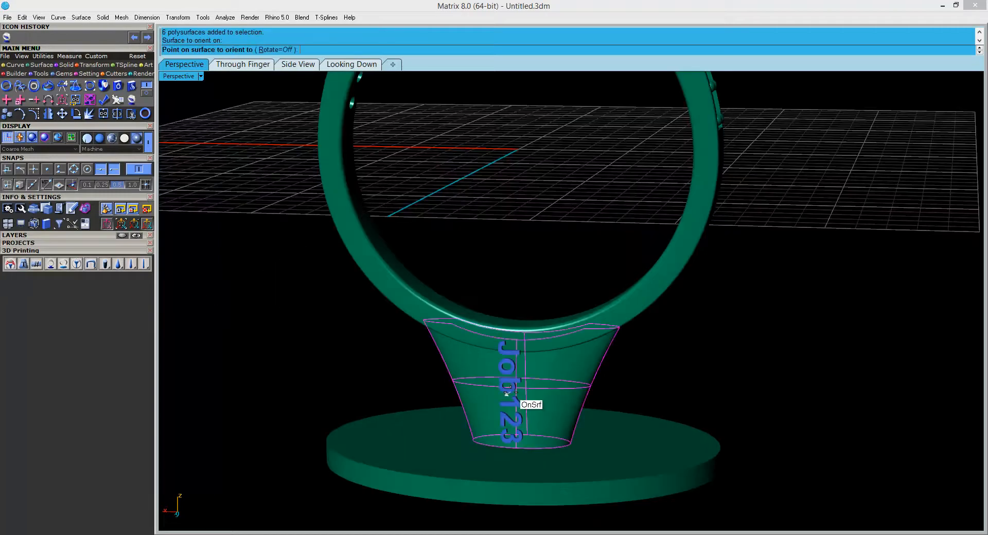
{"action": "right_click_drag", "start_coordinate": [511, 394], "coordinate": [530, 386]}
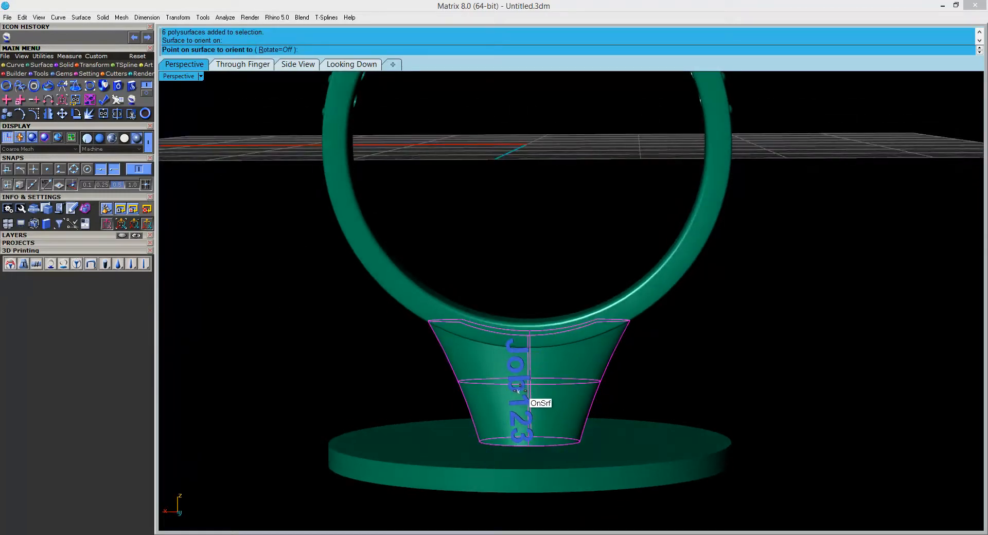
{"action": "right_click_drag", "start_coordinate": [558, 398], "coordinate": [526, 378]}
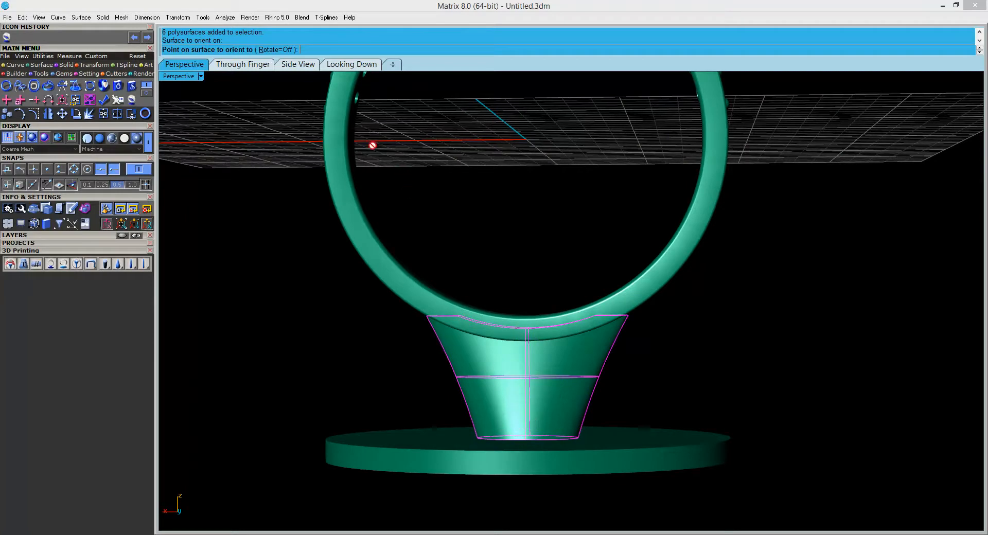
Toggle the text rotation until Job123 reads horizontally and place it mid-height on the sprue's side face.
{"action": "left_click", "coordinate": [276, 50]}
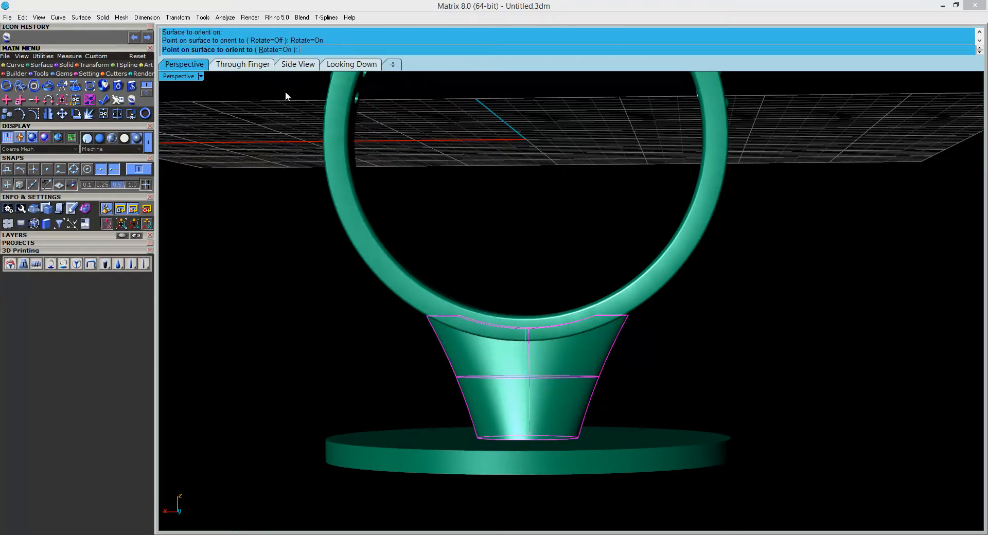
{"action": "left_click", "coordinate": [264, 50]}
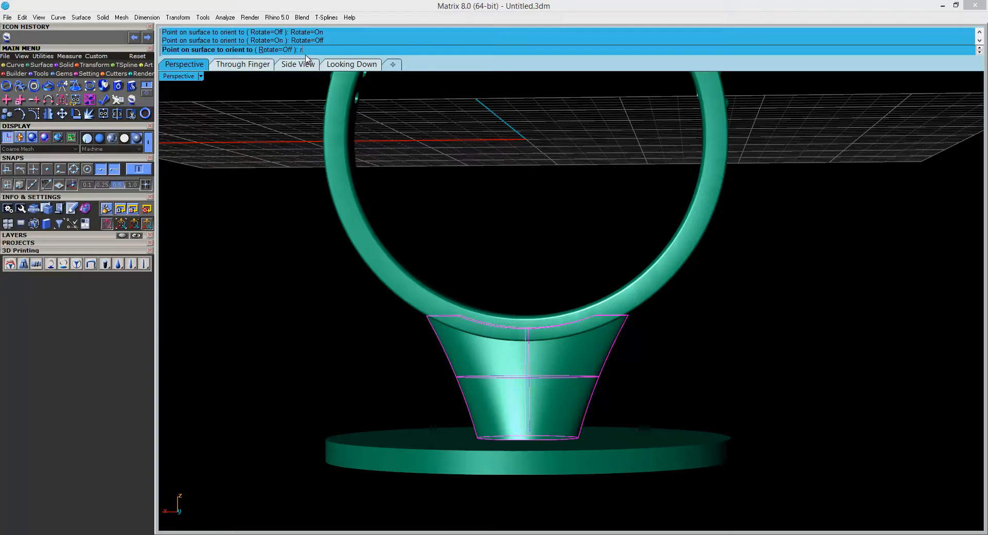
{"action": "type", "text": "r"}
{"action": "key", "text": "Return"}
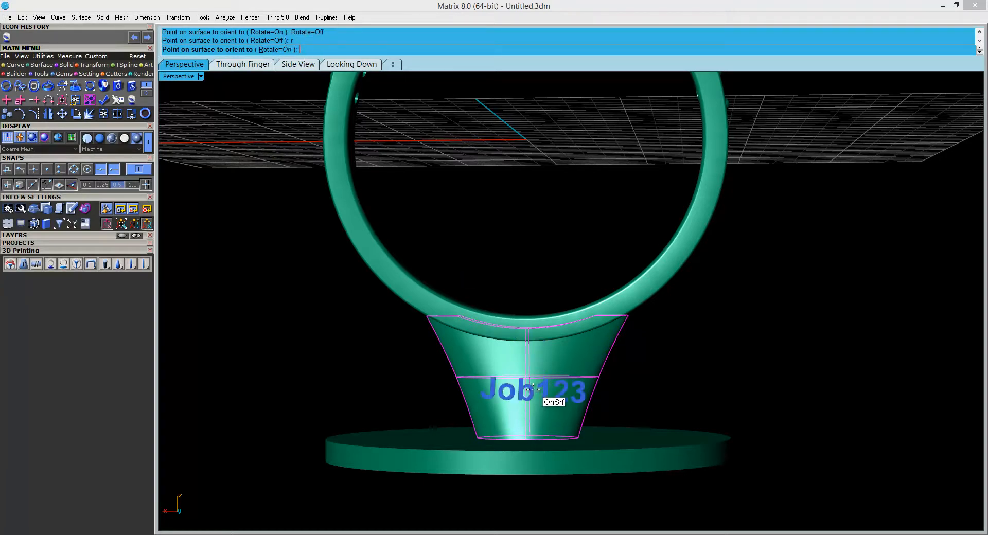
{"action": "type", "text": "r"}
{"action": "key", "text": "Return"}
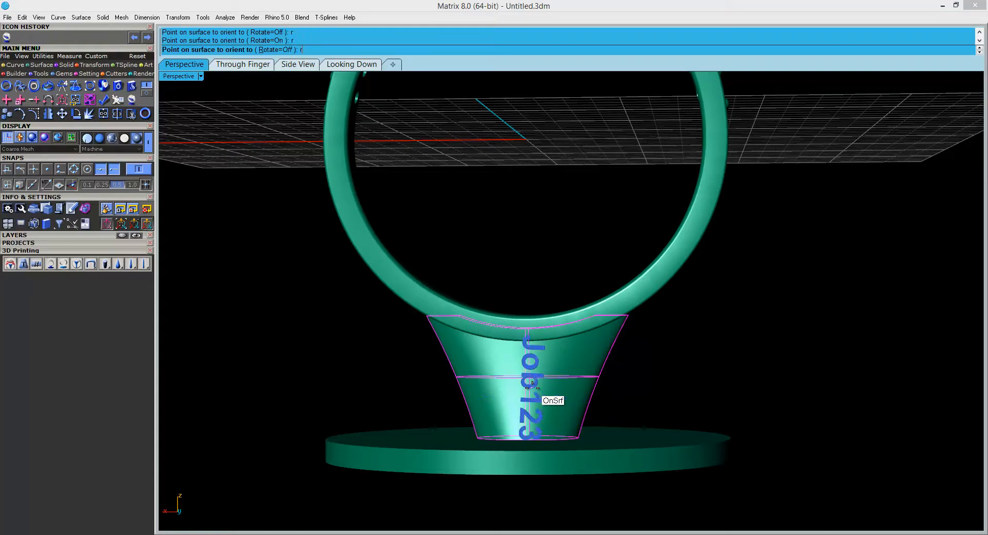
{"action": "type", "text": "r"}
{"action": "key", "text": "Return"}
{"action": "key", "text": "BackSpace"}
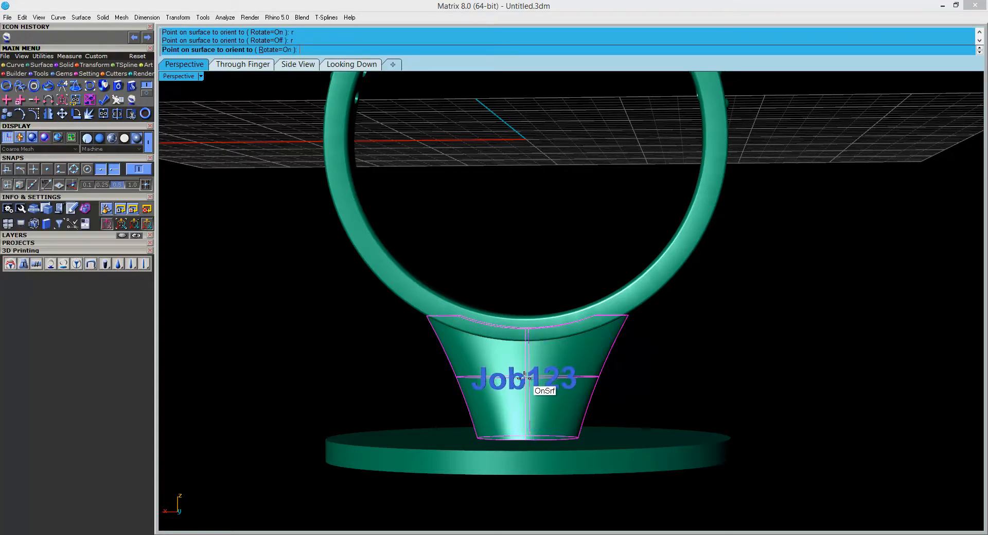
{"action": "left_click", "coordinate": [524, 378]}
Examine from the side and at an angle how the Job123 text sits on the sprue's curved face.
{"action": "right_click_drag", "start_coordinate": [523, 408], "coordinate": [728, 441]}
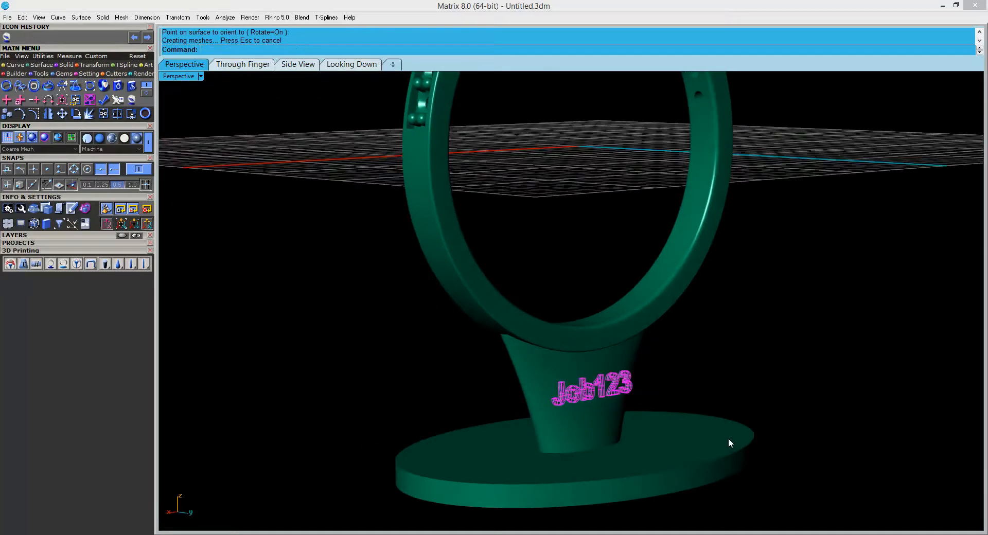
{"action": "mouse_move", "coordinate": [751, 389]}
{"action": "right_mouse_down"}
{"action": "mouse_move", "coordinate": [770, 384]}
{"action": "mouse_move", "coordinate": [761, 383]}
{"action": "right_mouse_up"}
{"action": "scroll", "coordinate": [669, 382], "scroll_direction": "up", "scroll_amount": 6}
{"action": "right_click_drag", "start_coordinate": [654, 383], "coordinate": [363, 380]}
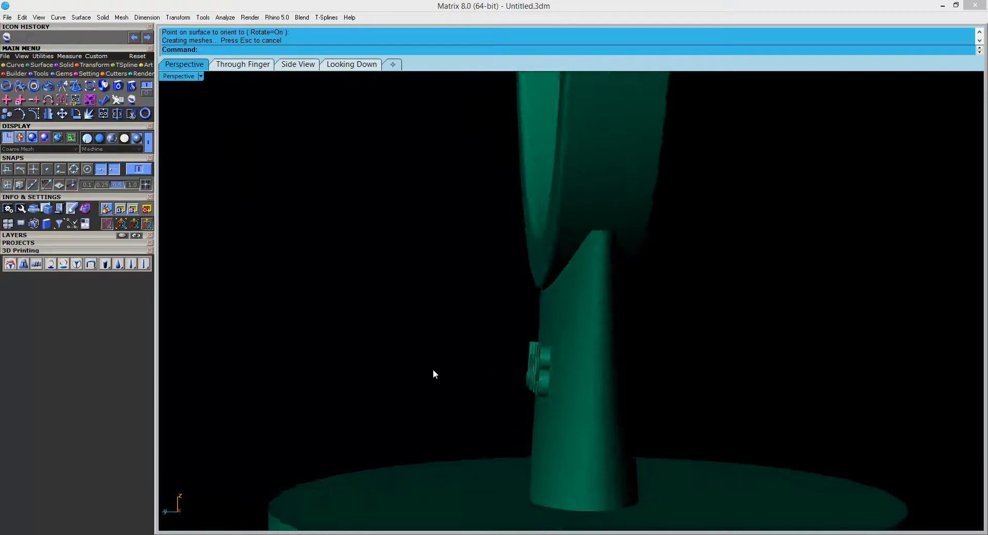
{"action": "scroll", "coordinate": [536, 373], "scroll_direction": "up", "scroll_amount": 7}
{"action": "left_click", "coordinate": [599, 360]}
{"action": "right_click_drag", "start_coordinate": [633, 335], "coordinate": [687, 352]}
{"action": "scroll", "coordinate": [695, 354], "scroll_direction": "down", "scroll_amount": 4}
{"action": "left_click", "coordinate": [814, 363]}
{"action": "right_click_drag", "start_coordinate": [791, 349], "coordinate": [771, 386]}
{"action": "scroll", "coordinate": [771, 387], "scroll_direction": "up", "scroll_amount": 3}
Try moving the Job123 text across the sprue's face and undo the move.
{"action": "left_click", "coordinate": [603, 355]}
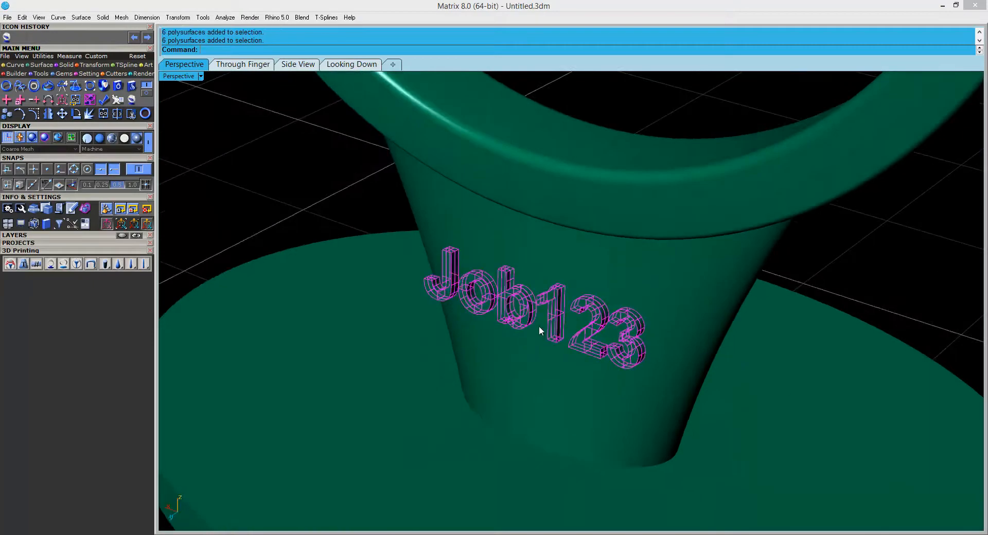
{"action": "left_click_drag", "start_coordinate": [562, 328], "coordinate": [530, 323]}
{"action": "key", "text": "ctrl+z"}
Stretch the Job123 letters slightly in depth with Scale 1D, using the lower end of the text as origin.
{"action": "right_click_drag", "start_coordinate": [621, 335], "coordinate": [547, 326]}
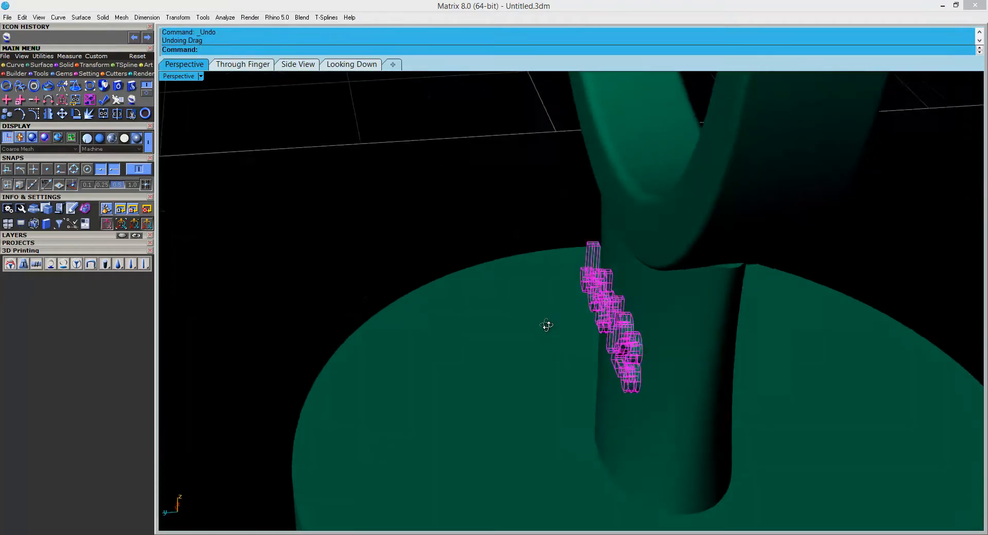
{"action": "left_click", "coordinate": [83, 64]}
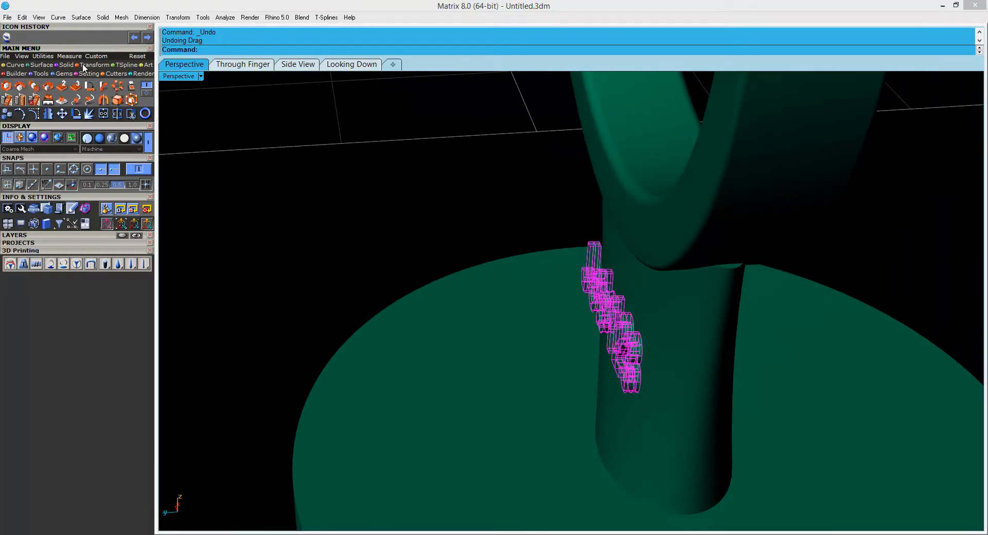
{"action": "left_click", "coordinate": [36, 85]}
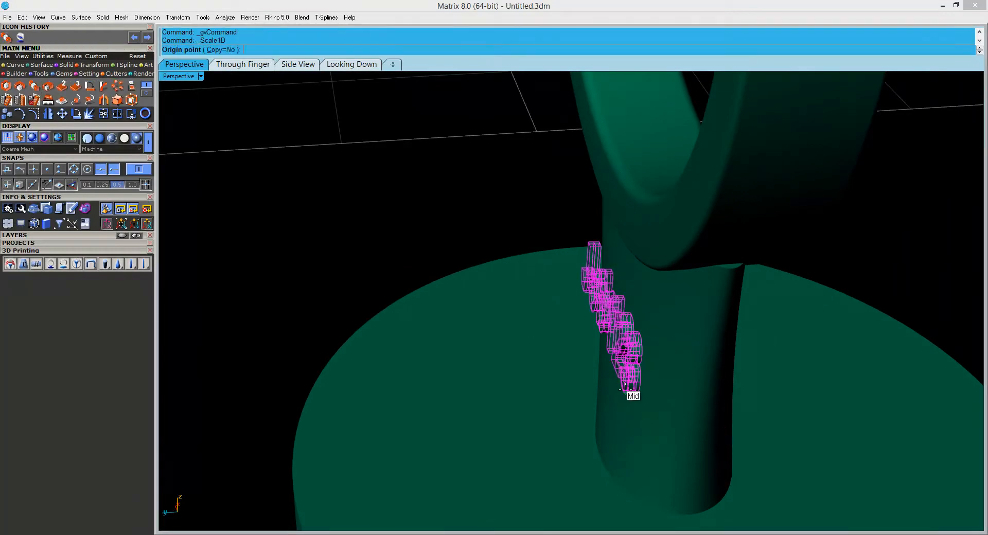
{"action": "left_click", "coordinate": [625, 392]}
{"action": "left_click", "coordinate": [758, 382]}
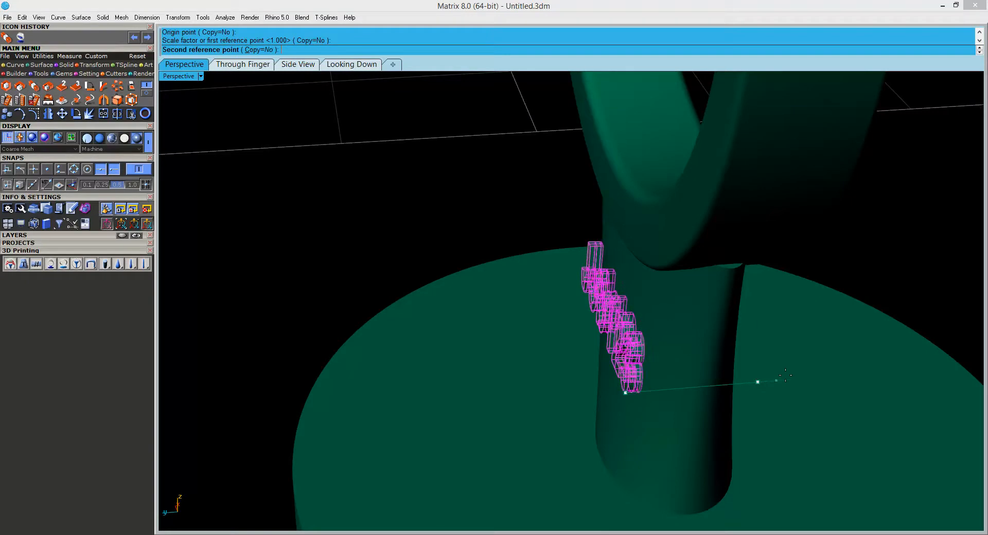
{"action": "left_click", "coordinate": [839, 363]}
Delete the Job123 text from the sprue.
{"action": "right_click_drag", "start_coordinate": [688, 335], "coordinate": [627, 288]}
{"action": "left_click_drag", "start_coordinate": [505, 264], "coordinate": [793, 414]}
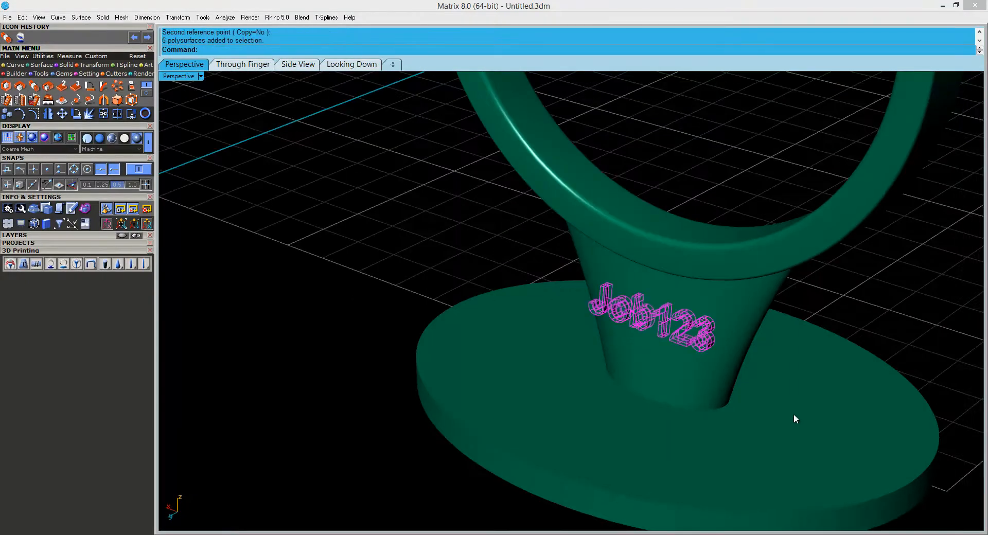
{"action": "key", "text": "Delete"}
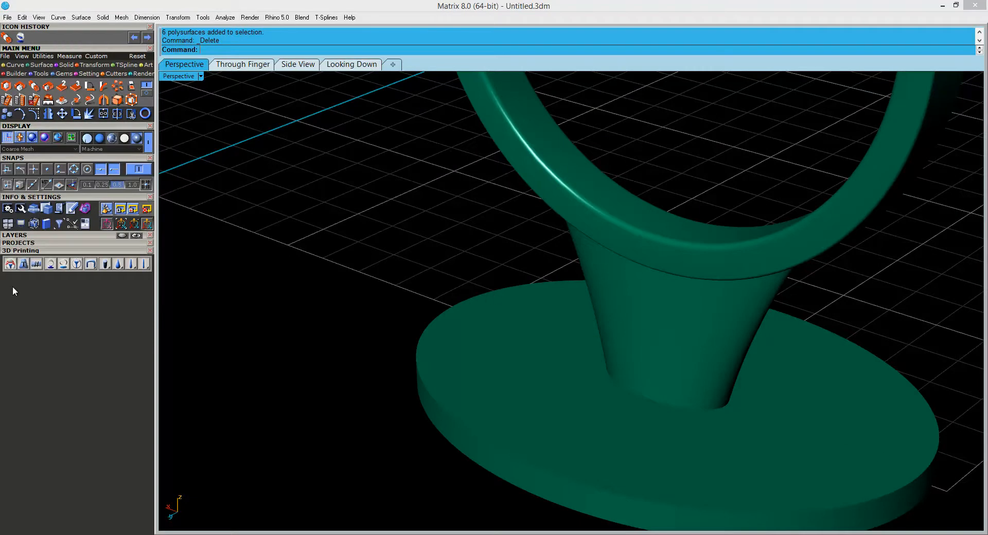
Set up new "Job123" text for orienting with a thickness of 0.8 and select the sprue's side face as target.
{"action": "left_click", "coordinate": [21, 267]}
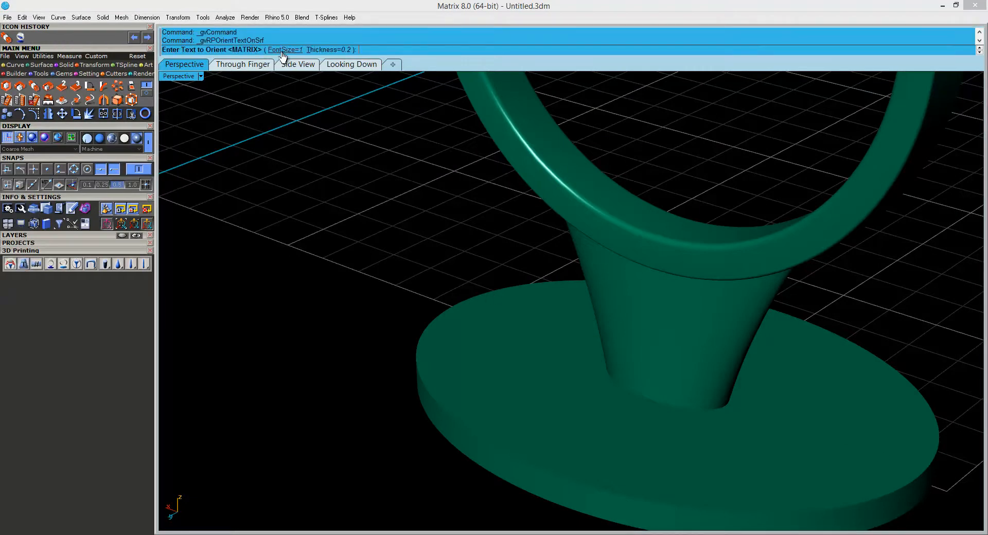
{"action": "right_click_drag", "start_coordinate": [479, 353], "coordinate": [540, 343]}
{"action": "right_click_drag", "start_coordinate": [706, 356], "coordinate": [684, 346]}
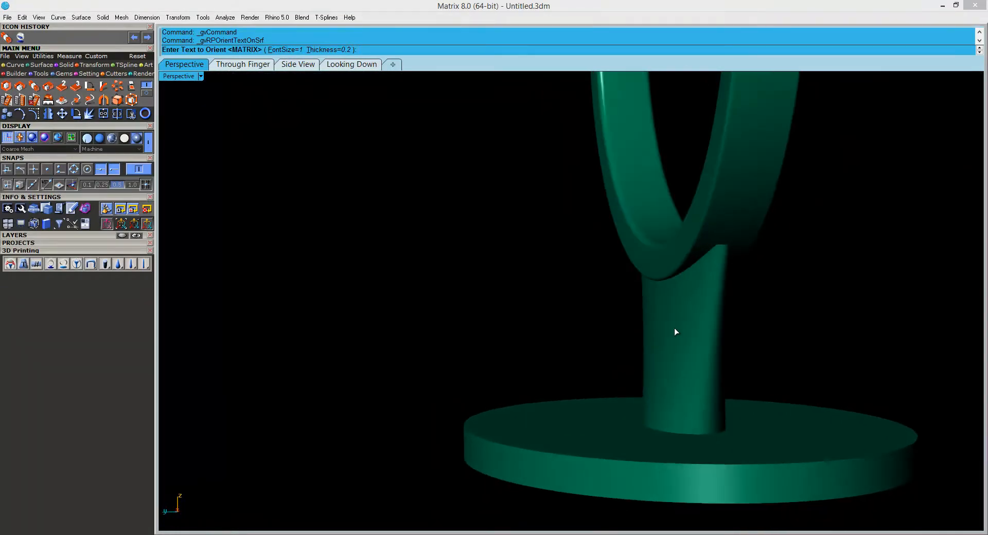
{"action": "right_click_drag", "start_coordinate": [590, 298], "coordinate": [581, 315]}
{"action": "left_click", "coordinate": [332, 51]}
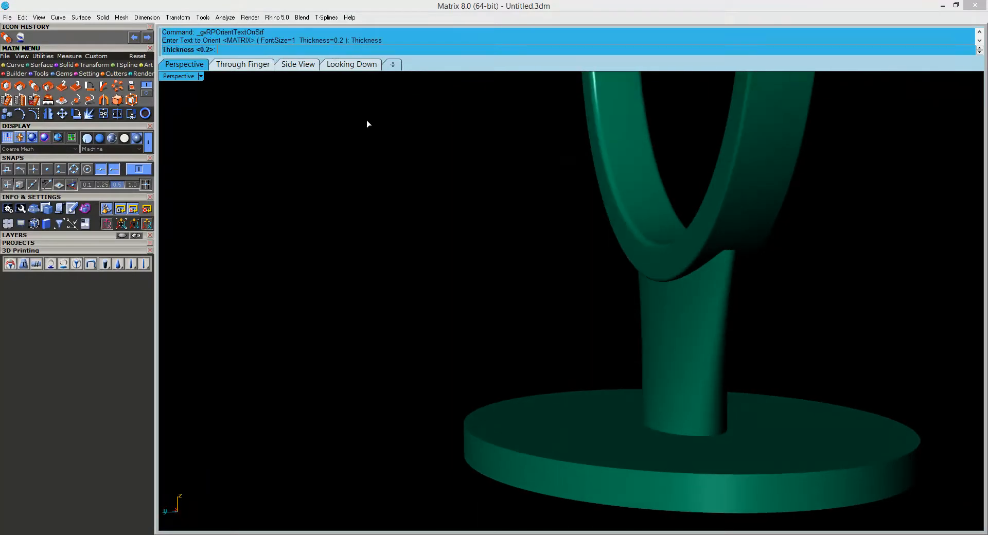
{"action": "type", "text": ".8"}
{"action": "key", "text": "Return"}
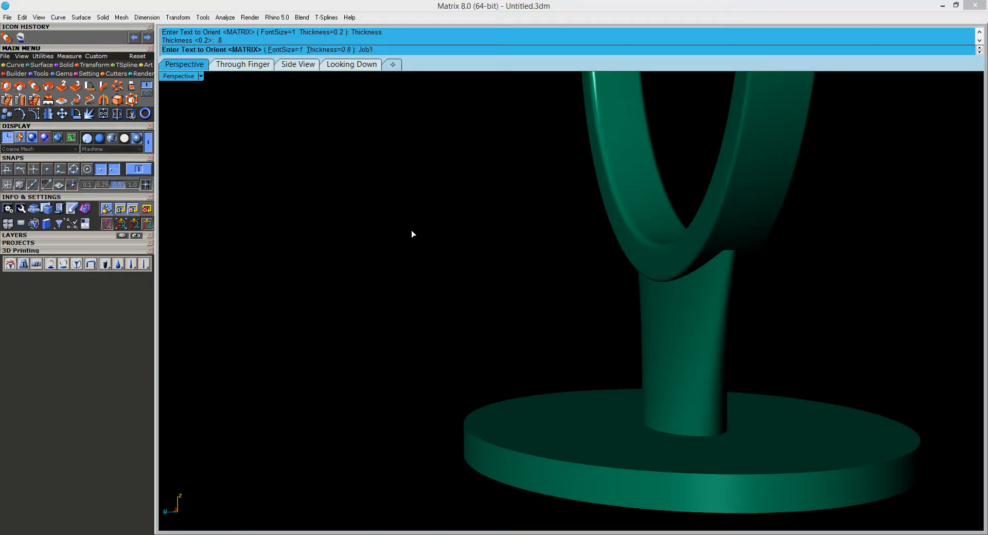
{"action": "key", "text": "Return"}
{"action": "right_click_drag", "start_coordinate": [556, 309], "coordinate": [637, 315]}
{"action": "left_click", "coordinate": [636, 320]}
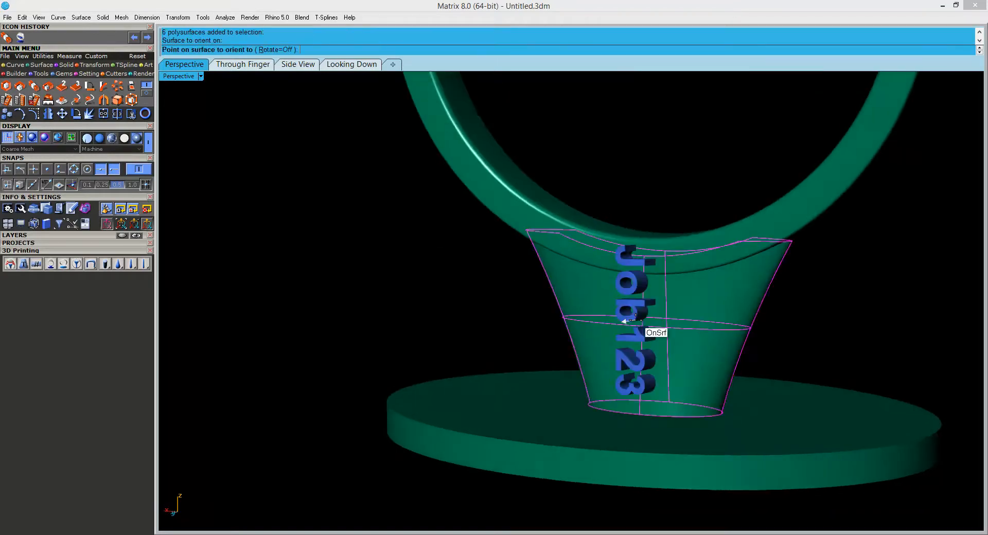
Rotate the thicker Job123 text to read horizontally and place it at the centre of the sprue's side face.
{"action": "type", "text": "r"}
{"action": "key", "text": "Return"}
{"action": "type", "text": "r"}
{"action": "key", "text": "Return"}
{"action": "type", "text": "r"}
{"action": "key", "text": "Return"}
{"action": "right_click_drag", "start_coordinate": [632, 334], "coordinate": [680, 333]}
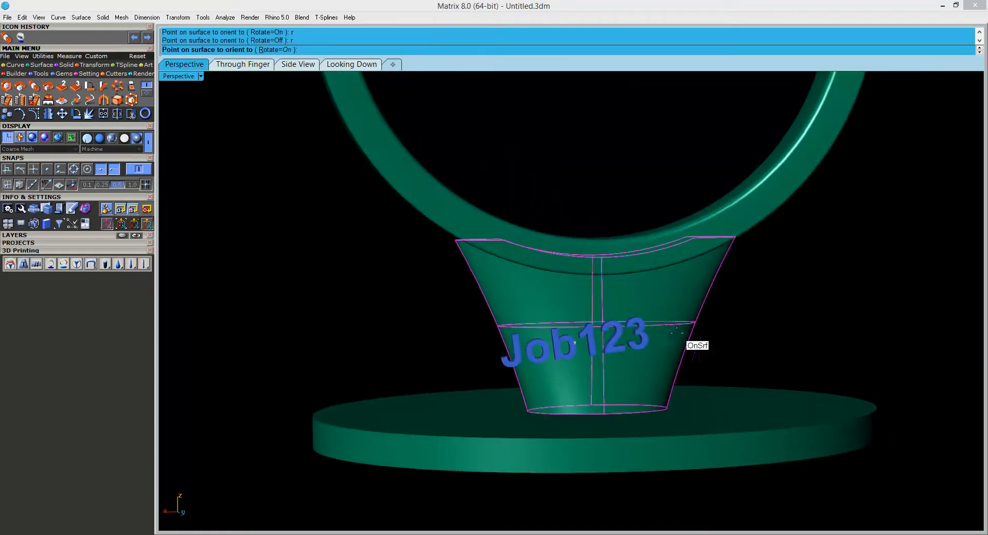
{"action": "left_click", "coordinate": [606, 311]}
Select all the Job123 letters and push them partly into the sprue's side face.
{"action": "right_click_drag", "start_coordinate": [732, 393], "coordinate": [560, 312]}
{"action": "left_click_drag", "start_coordinate": [575, 270], "coordinate": [798, 401]}
{"action": "scroll", "coordinate": [639, 329], "scroll_direction": "up", "scroll_amount": 6}
{"action": "right_click_drag", "start_coordinate": [639, 330], "coordinate": [668, 356]}
{"action": "left_click_drag", "start_coordinate": [667, 356], "coordinate": [681, 366]}
{"action": "left_click", "coordinate": [508, 287]}
Examine the Job123 label on the sprue from close up, from the front and from above.
{"action": "right_click_drag", "start_coordinate": [507, 287], "coordinate": [700, 348]}
{"action": "scroll", "coordinate": [569, 341], "scroll_direction": "down", "scroll_amount": 6}
{"action": "scroll", "coordinate": [517, 316], "scroll_direction": "up", "scroll_amount": 7}
{"action": "right_click_drag", "start_coordinate": [514, 321], "coordinate": [574, 364]}
{"action": "scroll", "coordinate": [462, 371], "scroll_direction": "down", "scroll_amount": 6}
{"action": "scroll", "coordinate": [482, 350], "scroll_direction": "down", "scroll_amount": 6}
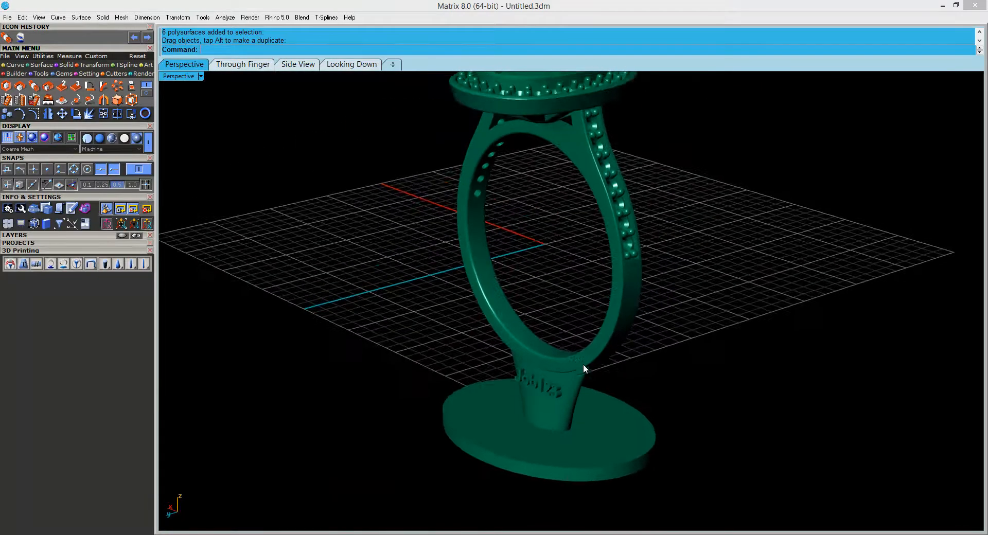
{"action": "right_click_drag", "start_coordinate": [545, 402], "coordinate": [586, 365]}
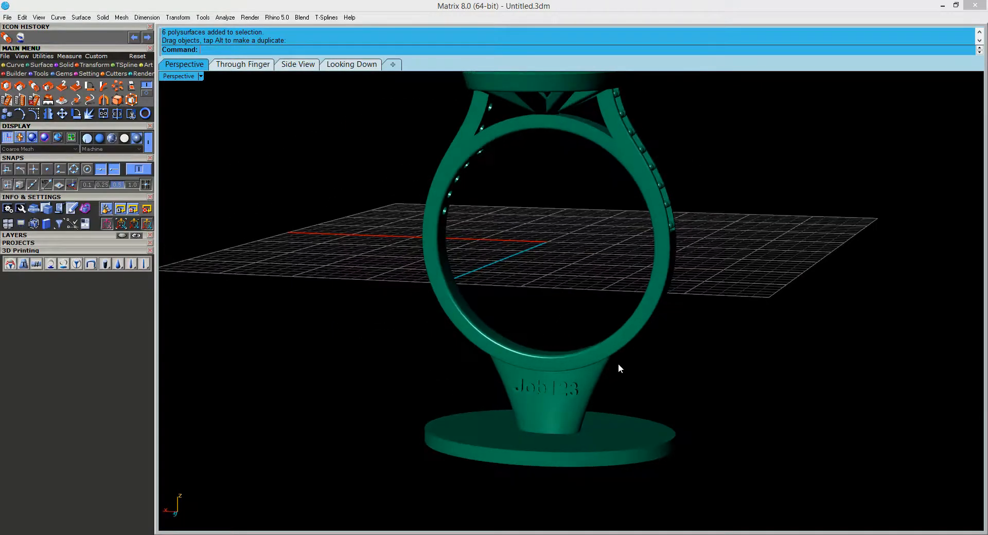
{"action": "right_click_drag", "start_coordinate": [622, 337], "coordinate": [703, 372]}
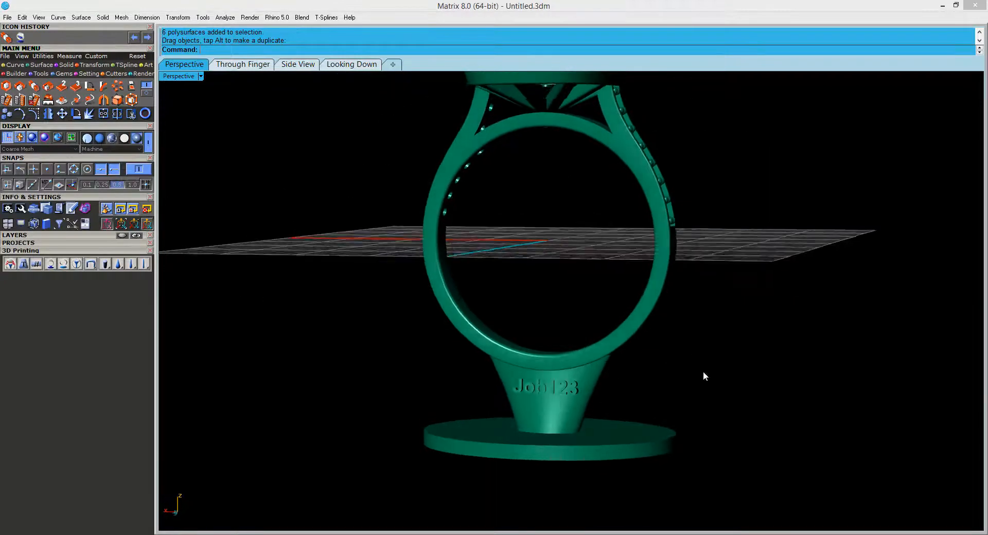
{"action": "scroll", "coordinate": [545, 388], "scroll_direction": "up", "scroll_amount": 3}
{"action": "right_click_drag", "start_coordinate": [546, 388], "coordinate": [691, 332]}
{"action": "right_click_drag", "start_coordinate": [548, 311], "coordinate": [493, 311]}
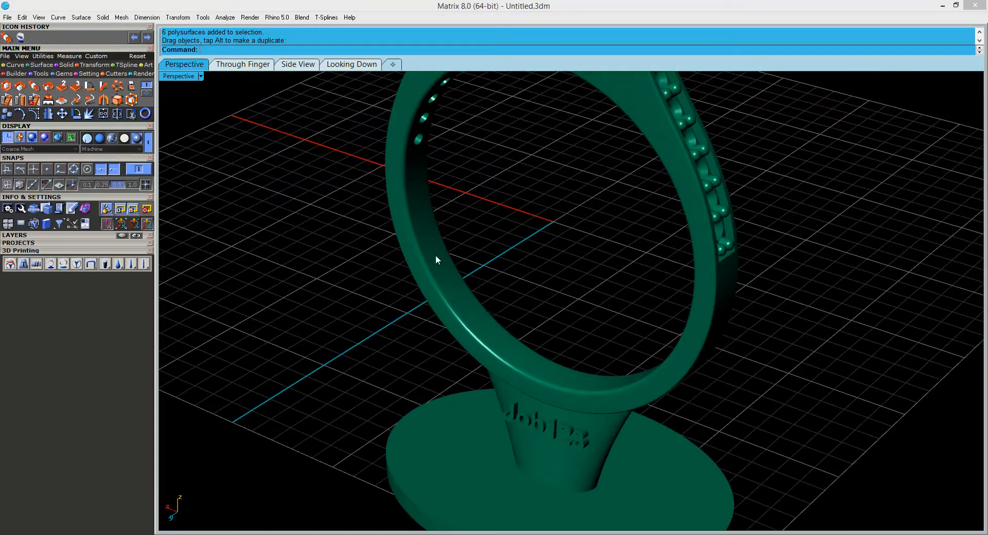
{"action": "right_click_drag", "start_coordinate": [491, 355], "coordinate": [257, 273]}
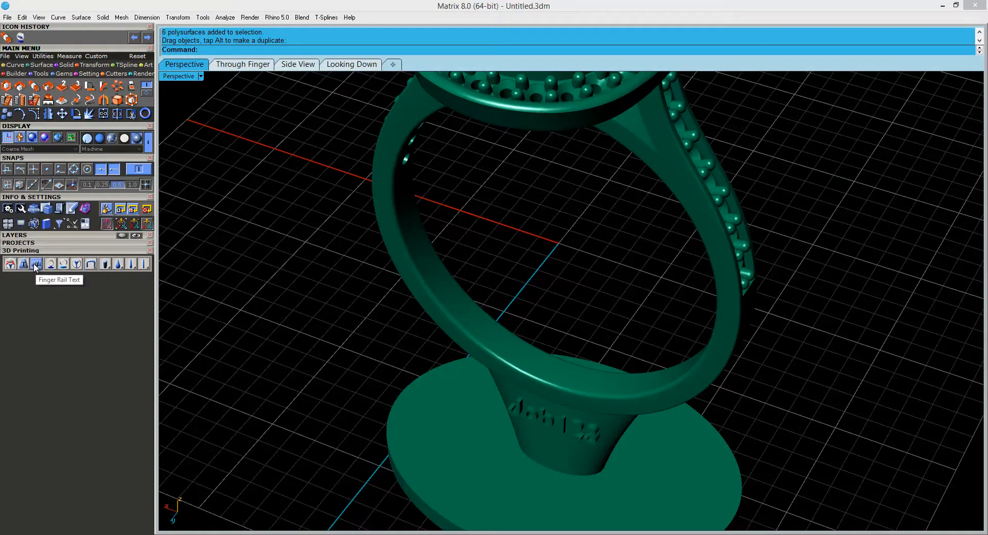
Switch the perspective view to Shaded display and look at the ring from the front.
{"action": "mouse_move", "coordinate": [477, 249]}
{"action": "right_mouse_down"}
{"action": "mouse_move", "coordinate": [430, 249]}
{"action": "mouse_move", "coordinate": [405, 201]}
{"action": "mouse_move", "coordinate": [236, 186]}
{"action": "right_mouse_up"}
{"action": "left_click", "coordinate": [112, 138]}
{"action": "right_click_drag", "start_coordinate": [264, 225], "coordinate": [256, 189]}
{"action": "right_click_drag", "start_coordinate": [388, 259], "coordinate": [187, 250]}
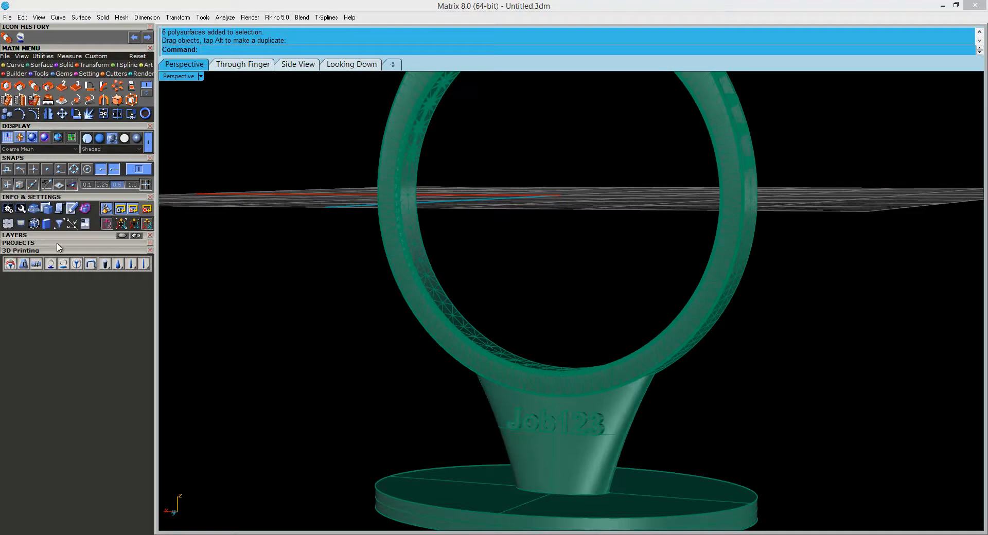
Create a USA size 5.25 ring rail inside the band and return to the 3D Printing tools.
{"action": "left_click", "coordinate": [145, 113]}
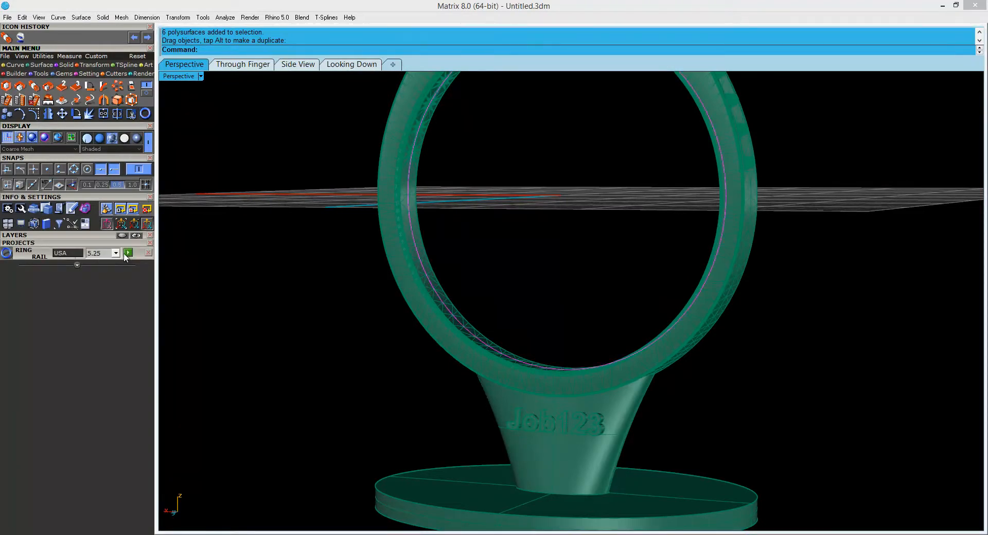
{"action": "right_click_drag", "start_coordinate": [494, 336], "coordinate": [540, 371]}
{"action": "left_click", "coordinate": [21, 37]}
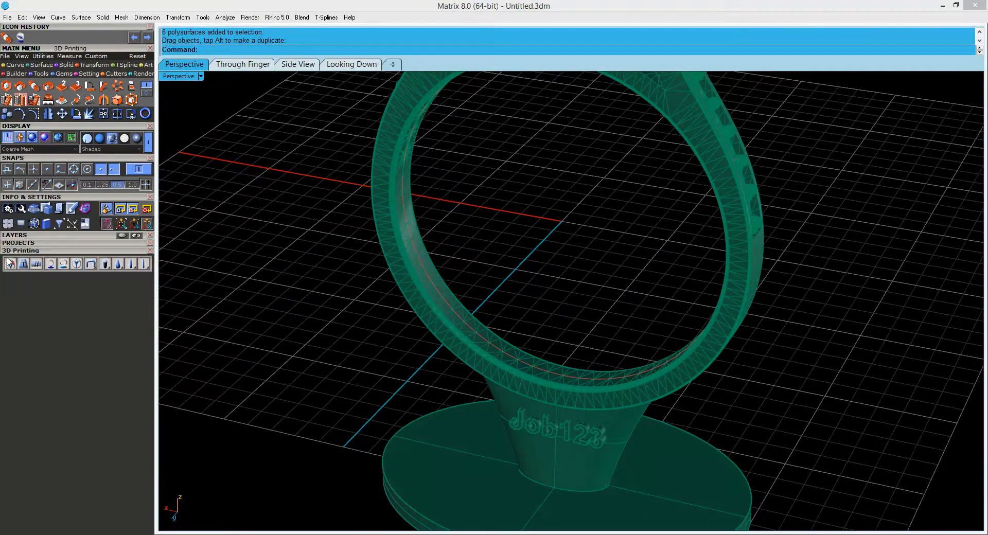
Add "Job123" as Finger Rail Text with font size 1 and thickness 0.2, and inspect it inside the band.
{"action": "left_click", "coordinate": [36, 265]}
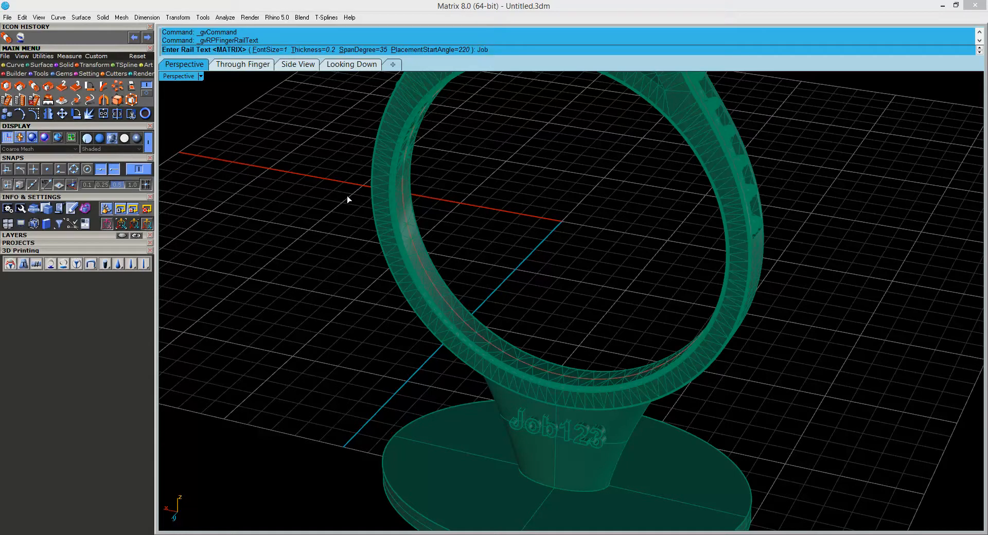
{"action": "type", "text": "3"}
{"action": "key", "text": "Return"}
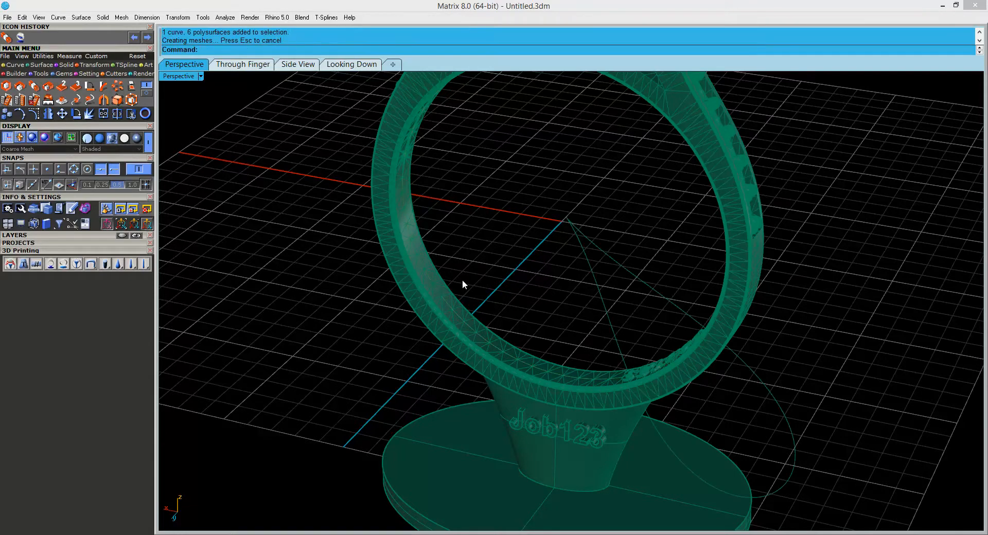
{"action": "right_click_drag", "start_coordinate": [632, 366], "coordinate": [606, 211]}
{"action": "scroll", "coordinate": [600, 236], "scroll_direction": "up", "scroll_amount": 6}
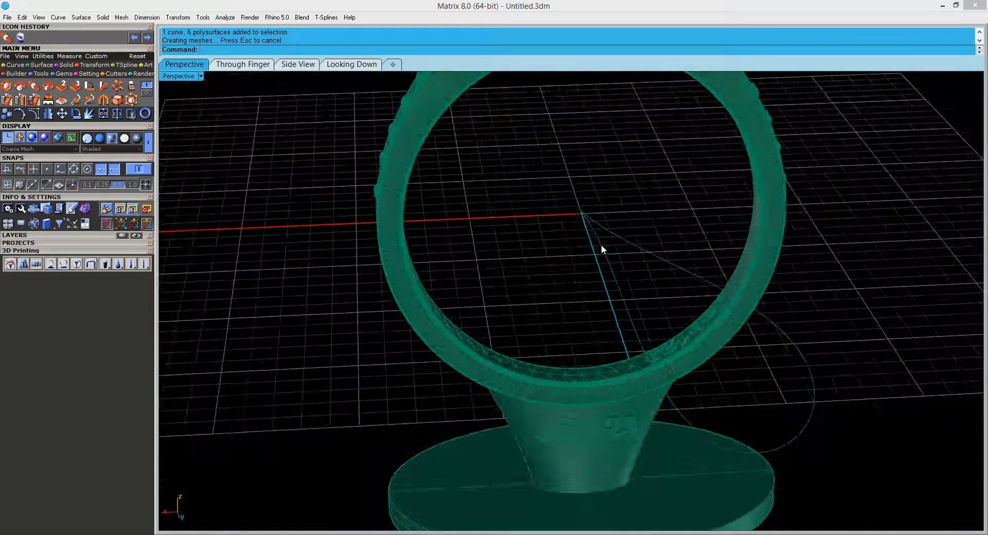
{"action": "right_click_drag", "start_coordinate": [676, 354], "coordinate": [751, 312]}
{"action": "scroll", "coordinate": [688, 381], "scroll_direction": "down", "scroll_amount": 5}
{"action": "right_click_drag", "start_coordinate": [750, 373], "coordinate": [726, 370]}
{"action": "scroll", "coordinate": [726, 371], "scroll_direction": "up", "scroll_amount": 3}
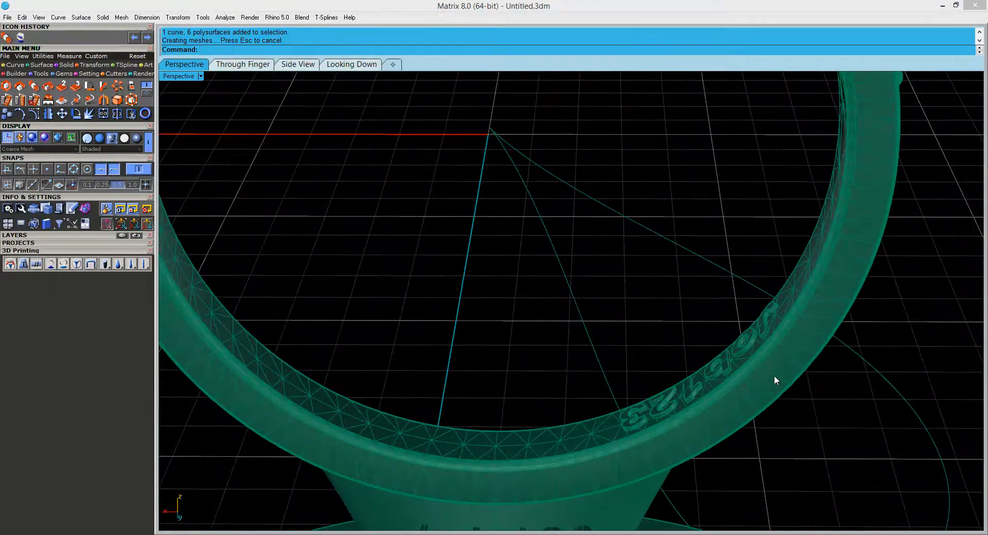
Delete the finger rail text along with its curve, and try the Finger Rail Text command again.
{"action": "scroll", "coordinate": [741, 360], "scroll_direction": "down", "scroll_amount": 5}
{"action": "left_click", "coordinate": [620, 277]}
{"action": "left_click_drag", "start_coordinate": [583, 234], "coordinate": [795, 429], "text": "shift"}
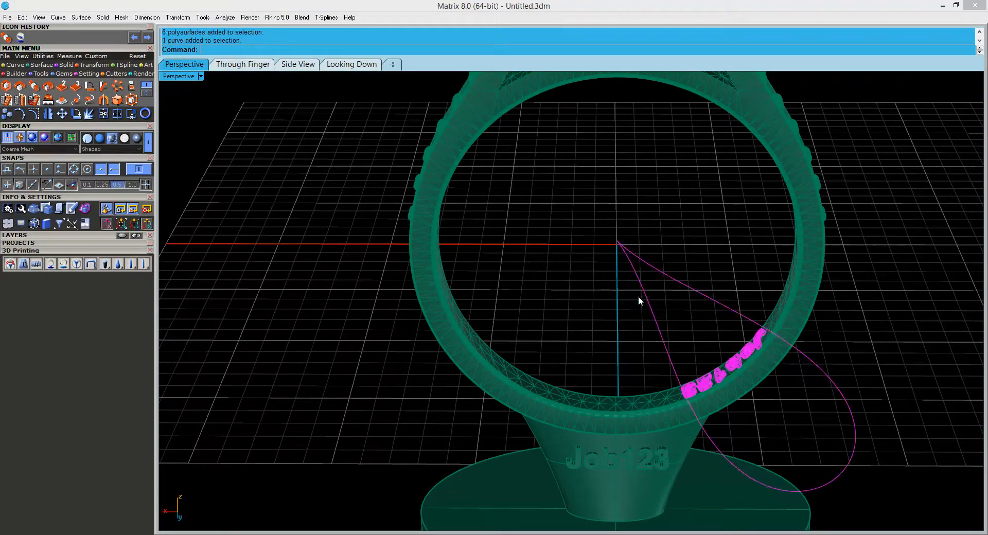
{"action": "key", "text": "Delete"}
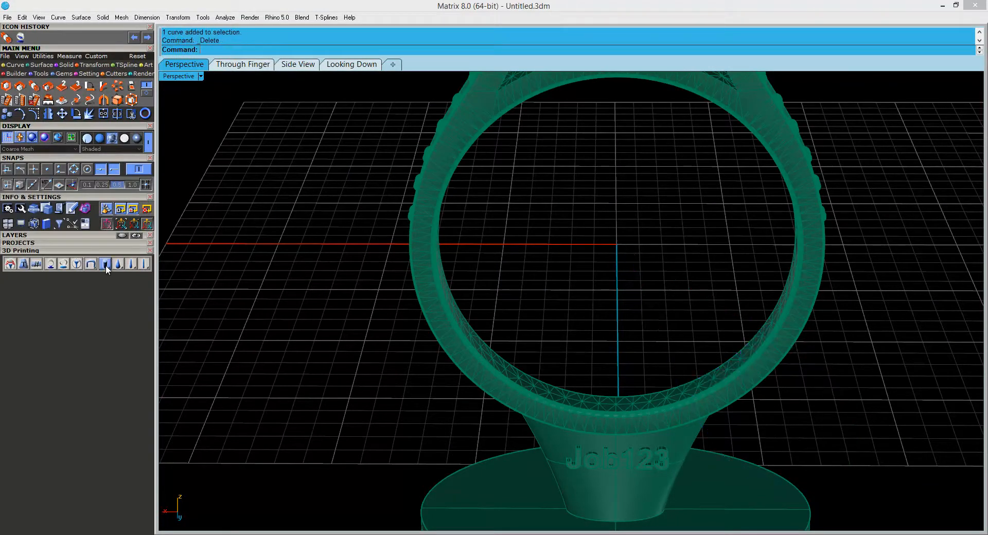
{"action": "left_click", "coordinate": [37, 263]}
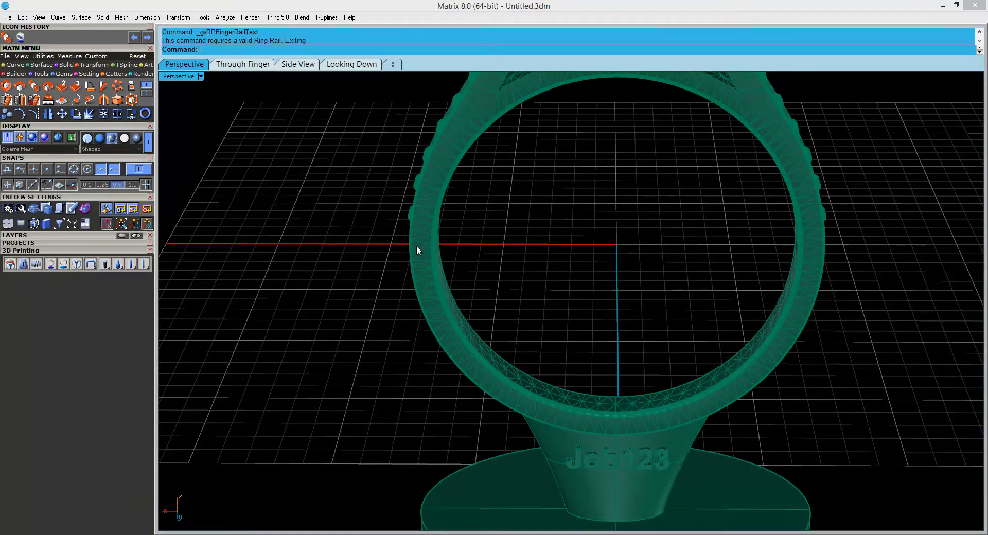
Create a USA size 5.25 ring rail inside the ring band.
{"action": "right_click_drag", "start_coordinate": [376, 227], "coordinate": [427, 279]}
{"action": "left_click", "coordinate": [463, 319]}
{"action": "key", "text": "Escape"}
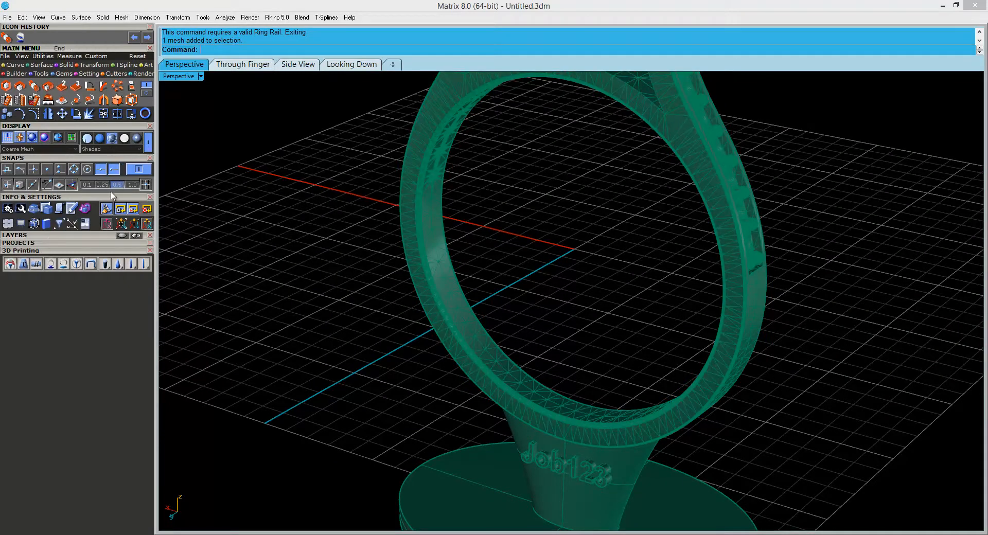
{"action": "left_click", "coordinate": [145, 114]}
{"action": "left_click", "coordinate": [116, 253]}
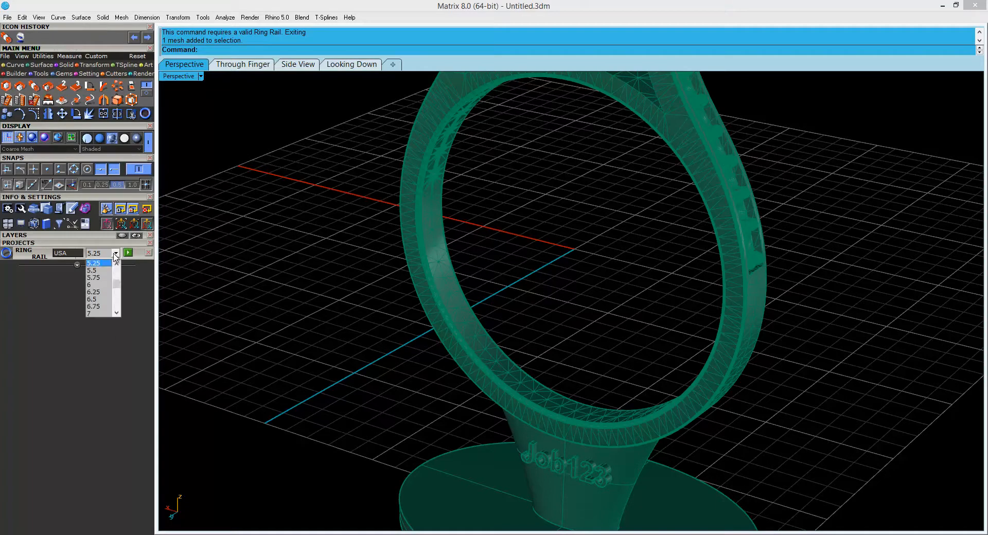
{"action": "left_click", "coordinate": [125, 257]}
{"action": "left_click", "coordinate": [128, 256]}
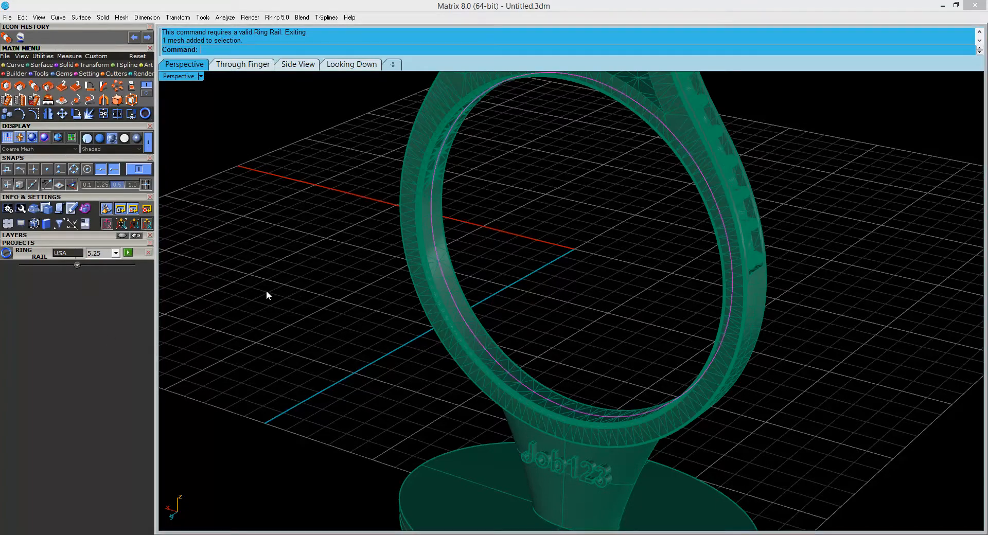
{"action": "right_click_drag", "start_coordinate": [274, 290], "coordinate": [325, 295]}
{"action": "right_click_drag", "start_coordinate": [474, 372], "coordinate": [417, 343]}
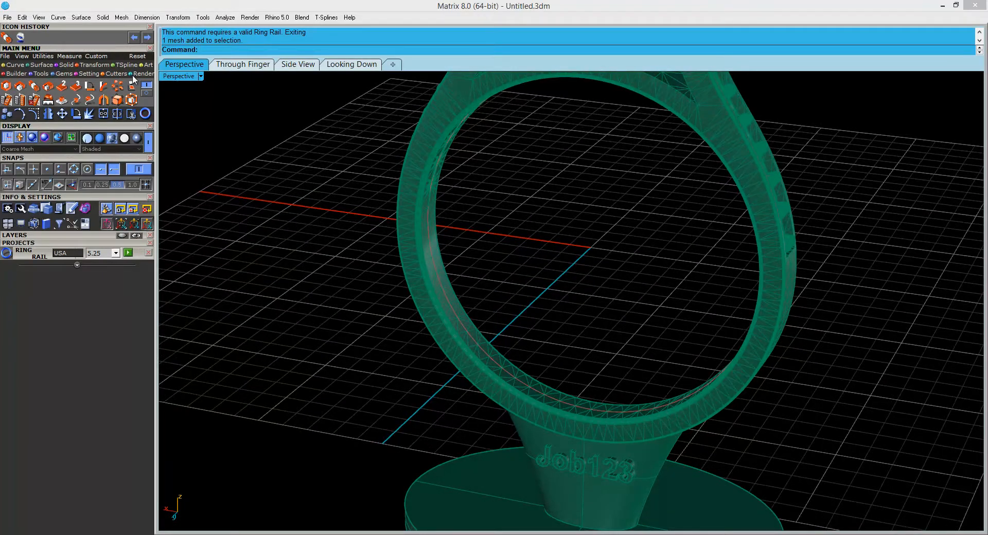
Add the default text MATRIX as Finger Rail Text on the ring rail with thickness 0.5 and placement start angle 120.
{"action": "left_click", "coordinate": [22, 39]}
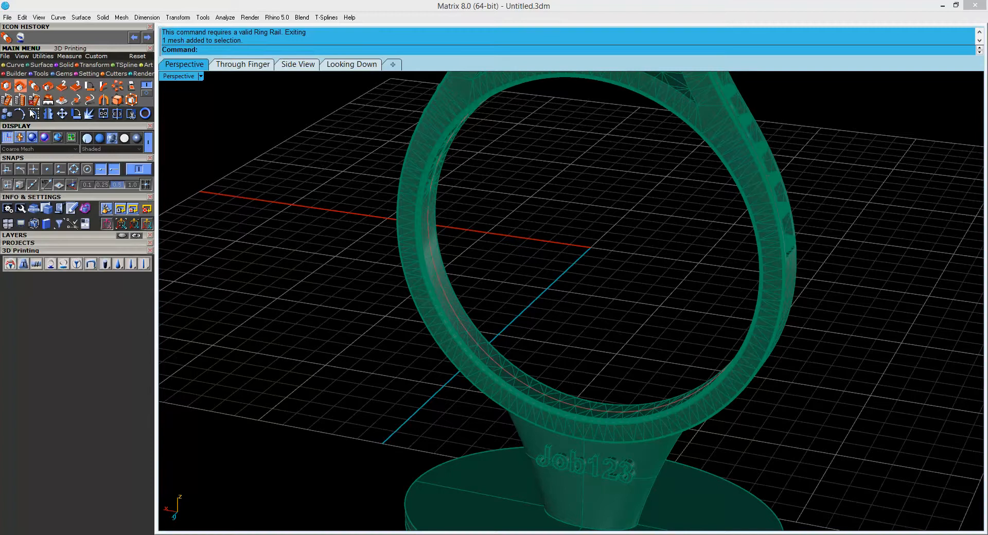
{"action": "left_click", "coordinate": [37, 265]}
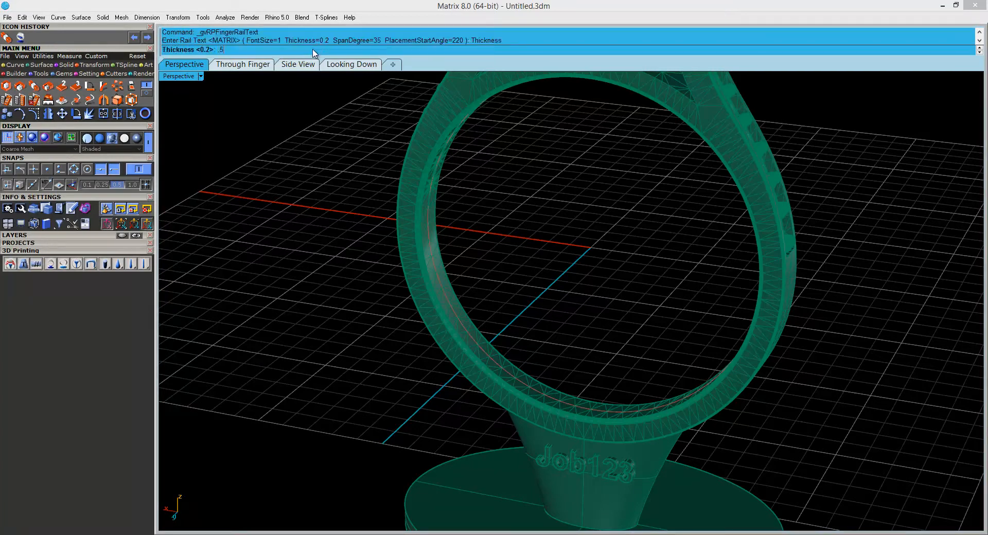
{"action": "key", "text": "Return"}
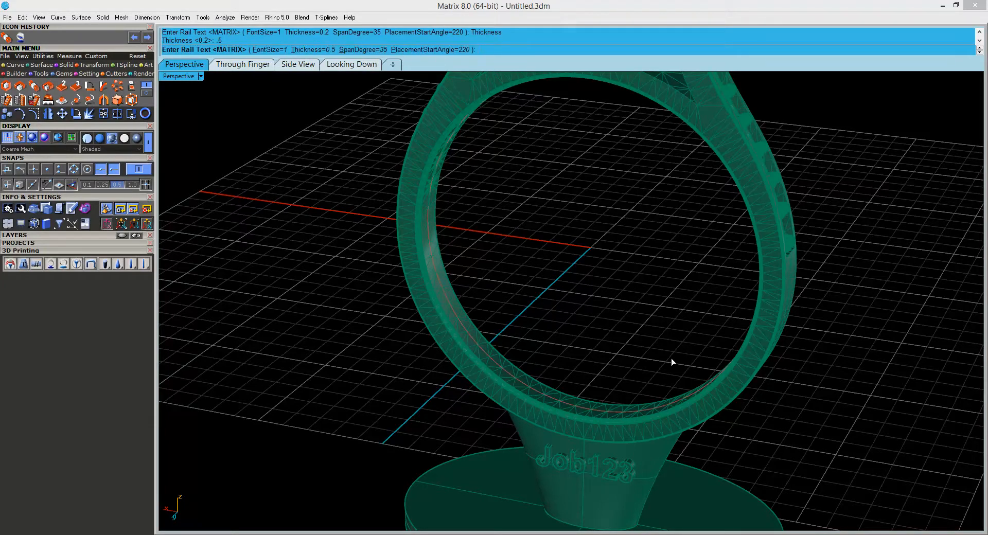
{"action": "right_click_drag", "start_coordinate": [643, 388], "coordinate": [617, 407]}
{"action": "scroll", "coordinate": [673, 366], "scroll_direction": "down", "scroll_amount": 6}
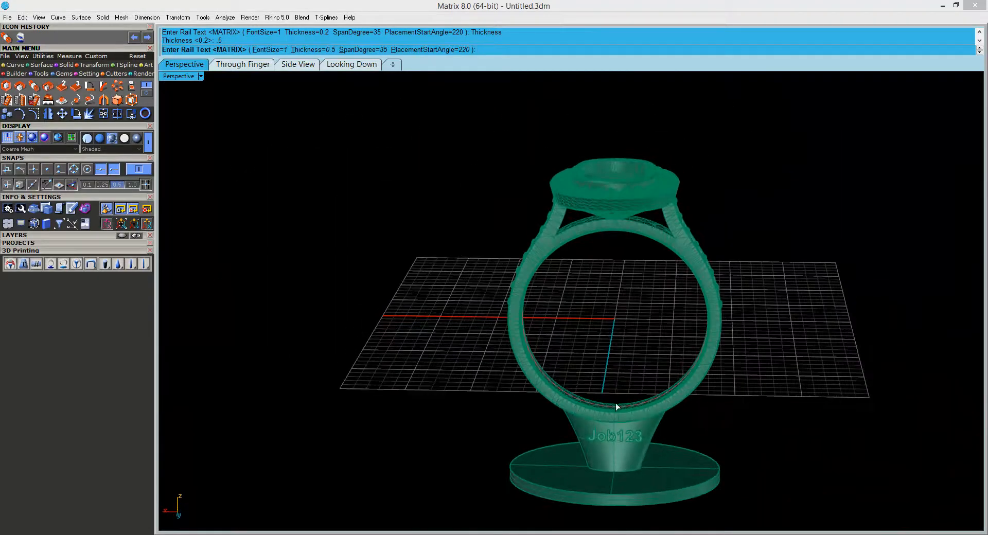
{"action": "left_click", "coordinate": [440, 49]}
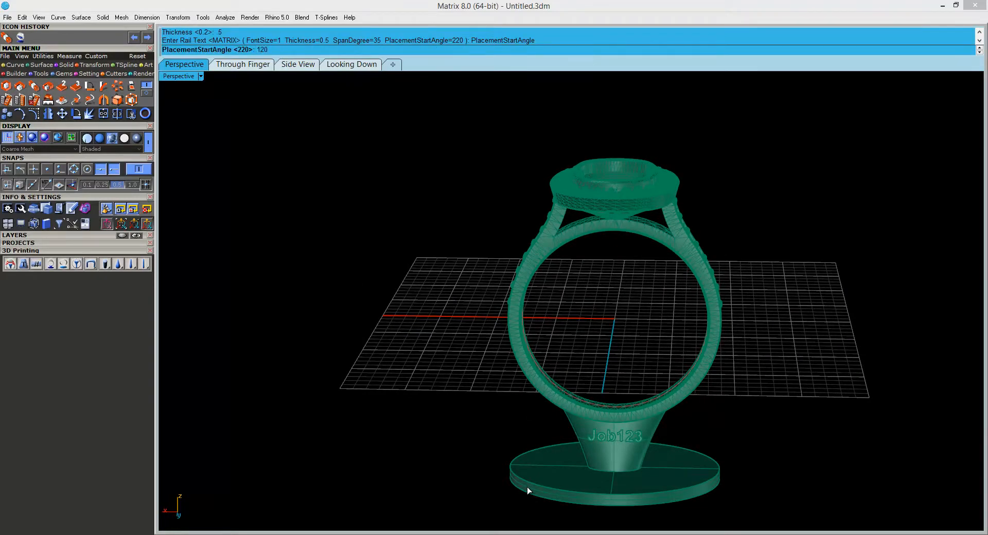
{"action": "type", "text": "120"}
{"action": "key", "text": "Return"}
{"action": "right_click_drag", "start_coordinate": [805, 416], "coordinate": [763, 420]}
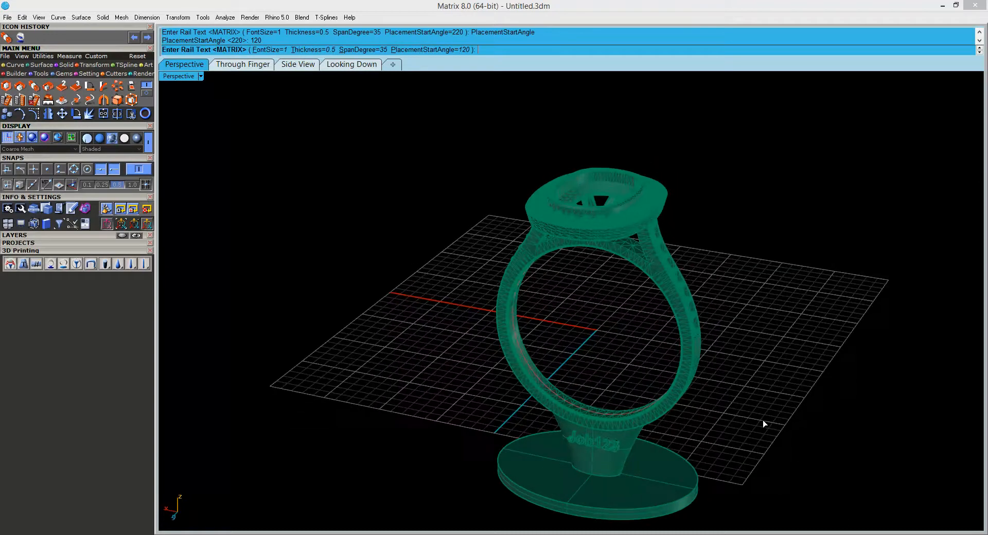
{"action": "key", "text": "Return"}
Delete the ring rail curve and inspect the MATRIX text inside the band from several angles.
{"action": "scroll", "coordinate": [526, 373], "scroll_direction": "up", "scroll_amount": 6}
{"action": "right_click_drag", "start_coordinate": [662, 363], "coordinate": [681, 372]}
{"action": "left_click_drag", "start_coordinate": [814, 293], "coordinate": [714, 166]}
{"action": "key", "text": "Delete"}
{"action": "right_click_drag", "start_coordinate": [715, 165], "coordinate": [529, 269]}
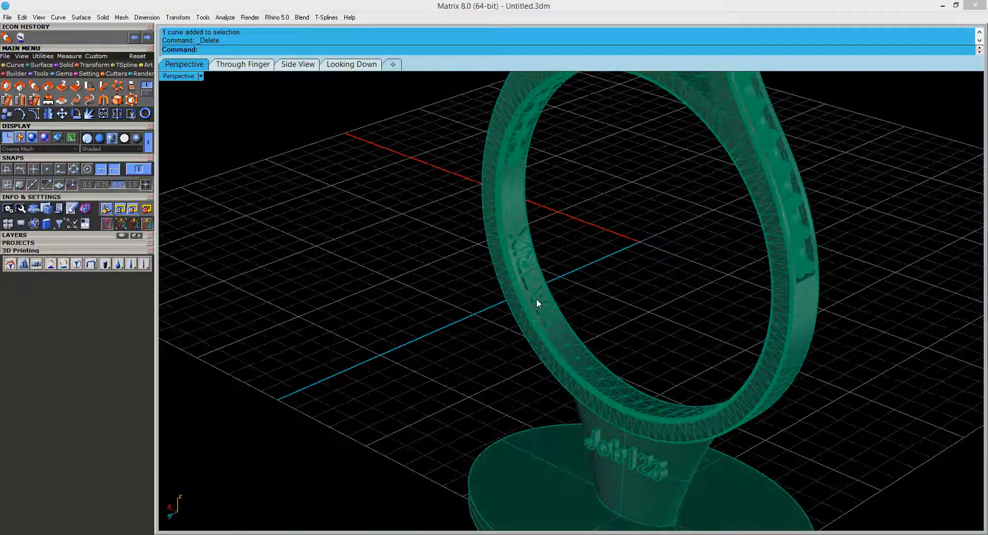
{"action": "right_click_drag", "start_coordinate": [575, 389], "coordinate": [540, 259]}
{"action": "right_click_drag", "start_coordinate": [524, 190], "coordinate": [641, 428]}
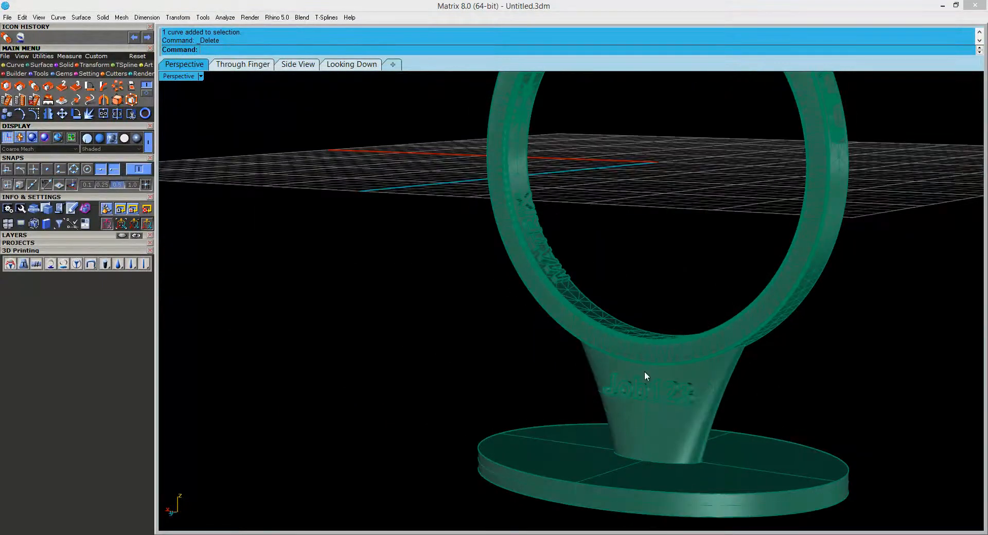
{"action": "right_click_drag", "start_coordinate": [739, 436], "coordinate": [478, 283]}
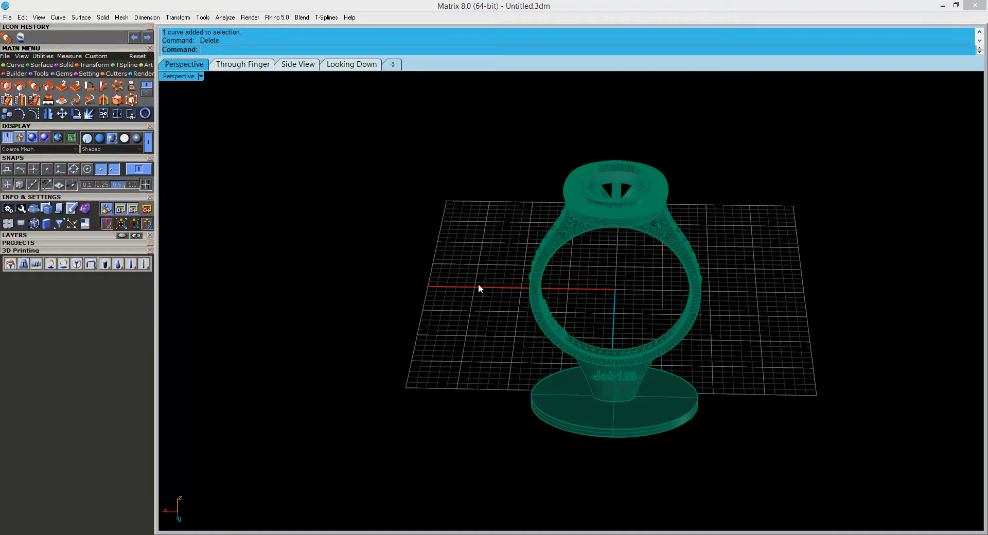
{"action": "right_click_drag", "start_coordinate": [560, 289], "coordinate": [569, 322]}
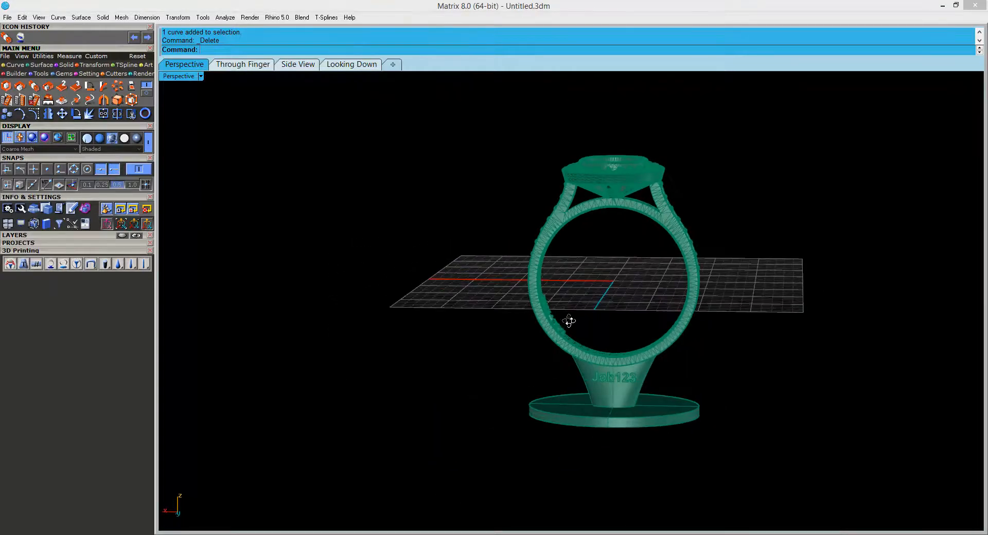
Select the labelled ring assembly, and look over the second ring with tall prongs and beaded shank from several angles.
{"action": "left_click_drag", "start_coordinate": [465, 92], "coordinate": [781, 410]}
{"action": "right_click_drag", "start_coordinate": [781, 410], "coordinate": [597, 254]}
{"action": "right_click_drag", "start_coordinate": [632, 357], "coordinate": [636, 378]}
{"action": "right_click_drag", "start_coordinate": [568, 333], "coordinate": [589, 328]}
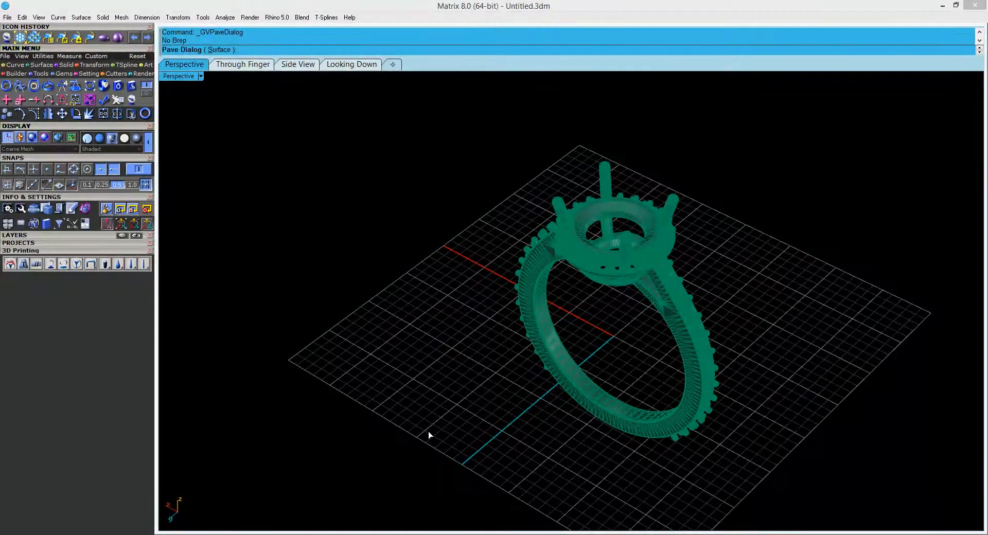
{"action": "right_click_drag", "start_coordinate": [587, 421], "coordinate": [496, 396]}
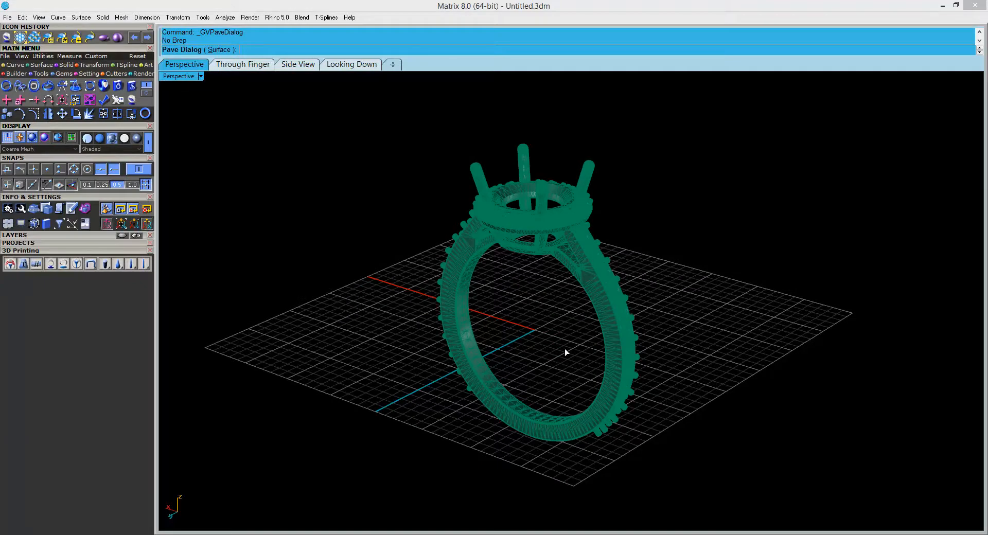
{"action": "right_click_drag", "start_coordinate": [382, 424], "coordinate": [426, 387]}
{"action": "scroll", "coordinate": [529, 375], "scroll_direction": "up", "scroll_amount": 4}
{"action": "right_click_drag", "start_coordinate": [531, 375], "coordinate": [492, 381], "text": "shift"}
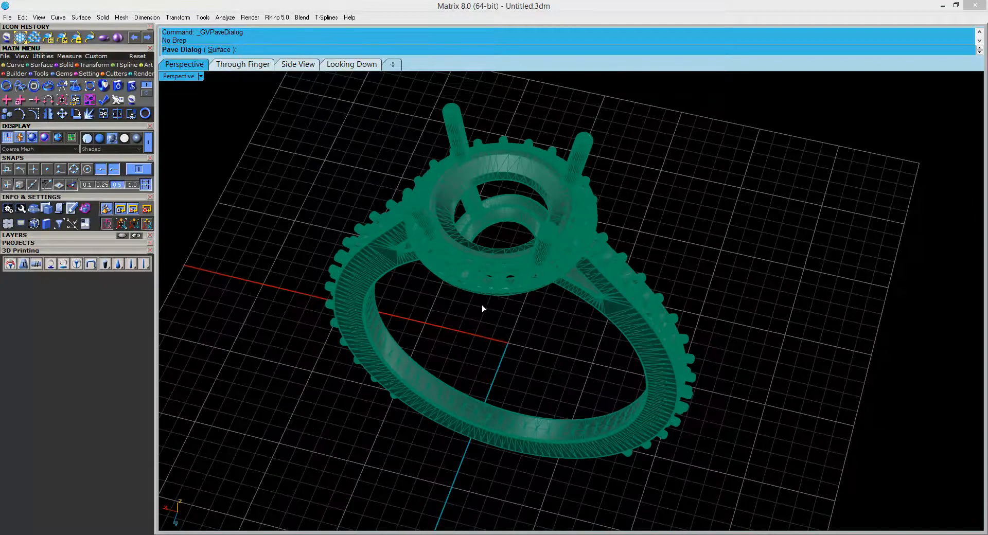
Add the ring mesh to the Support Region Analysis and switch the perspective view to Machine display.
{"action": "left_click", "coordinate": [551, 246]}
{"action": "right_click_drag", "start_coordinate": [556, 231], "coordinate": [513, 382]}
{"action": "left_click", "coordinate": [514, 382]}
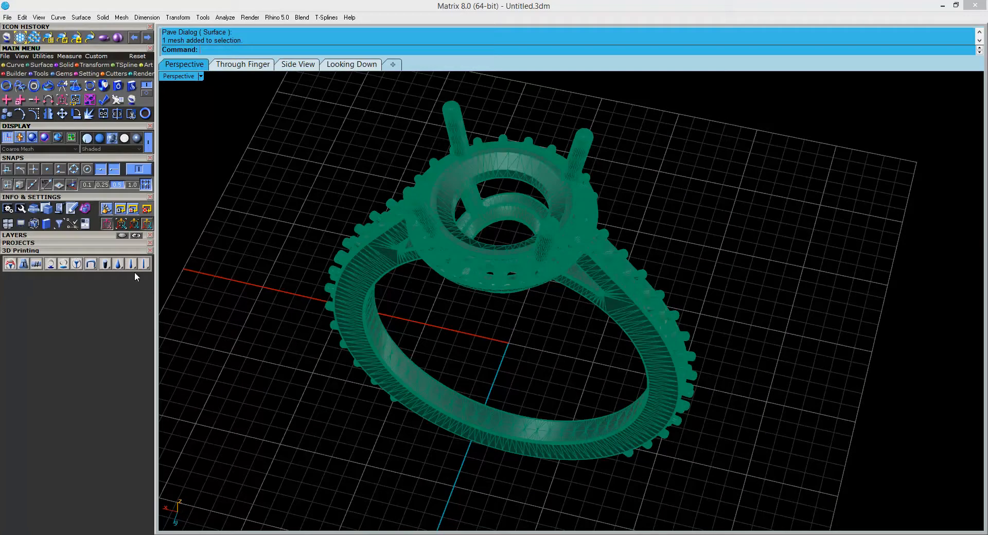
{"action": "left_click", "coordinate": [9, 267]}
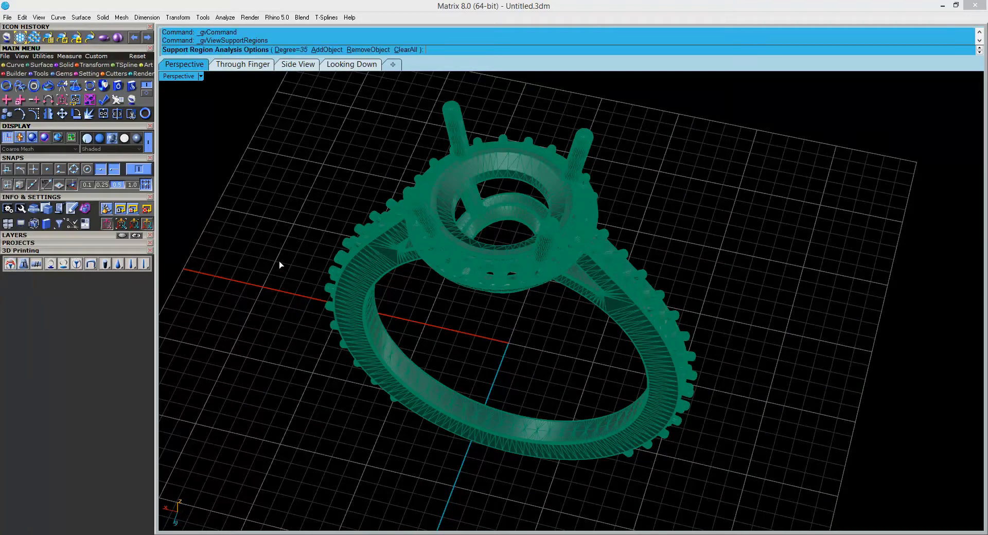
{"action": "left_click", "coordinate": [337, 50]}
{"action": "left_click", "coordinate": [468, 250]}
{"action": "key", "text": "Return"}
{"action": "right_click_drag", "start_coordinate": [467, 393], "coordinate": [465, 355]}
{"action": "left_click", "coordinate": [136, 138]}
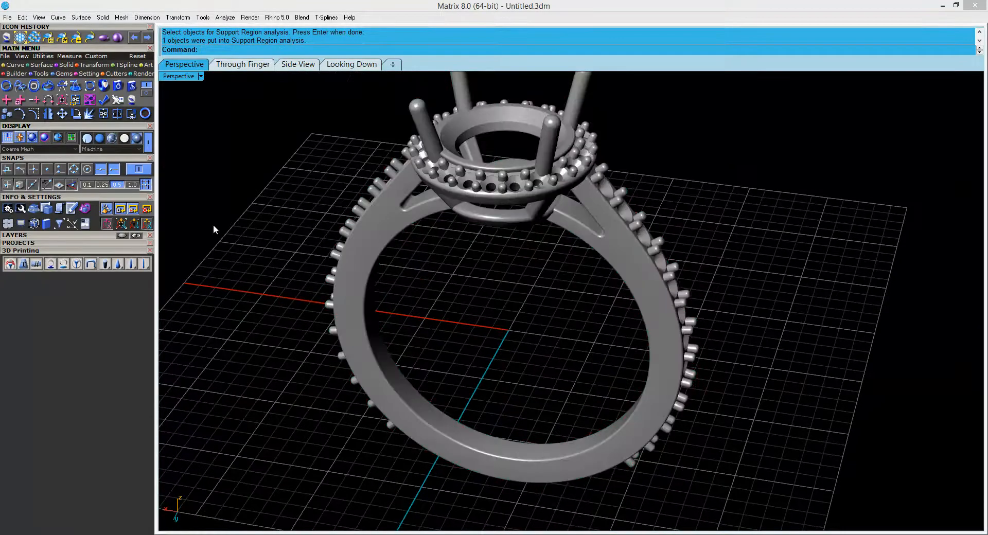
Check the ring's support regions from below and add a Support Sprue with height 6.37, an Ellipse base and base thickness 0.5.
{"action": "mouse_move", "coordinate": [405, 392]}
{"action": "right_mouse_down"}
{"action": "mouse_move", "coordinate": [419, 287]}
{"action": "mouse_move", "coordinate": [434, 386]}
{"action": "mouse_move", "coordinate": [430, 335]}
{"action": "mouse_move", "coordinate": [361, 286]}
{"action": "right_mouse_up"}
{"action": "right_click_drag", "start_coordinate": [547, 289], "coordinate": [499, 321]}
{"action": "right_click_drag", "start_coordinate": [640, 311], "coordinate": [489, 350]}
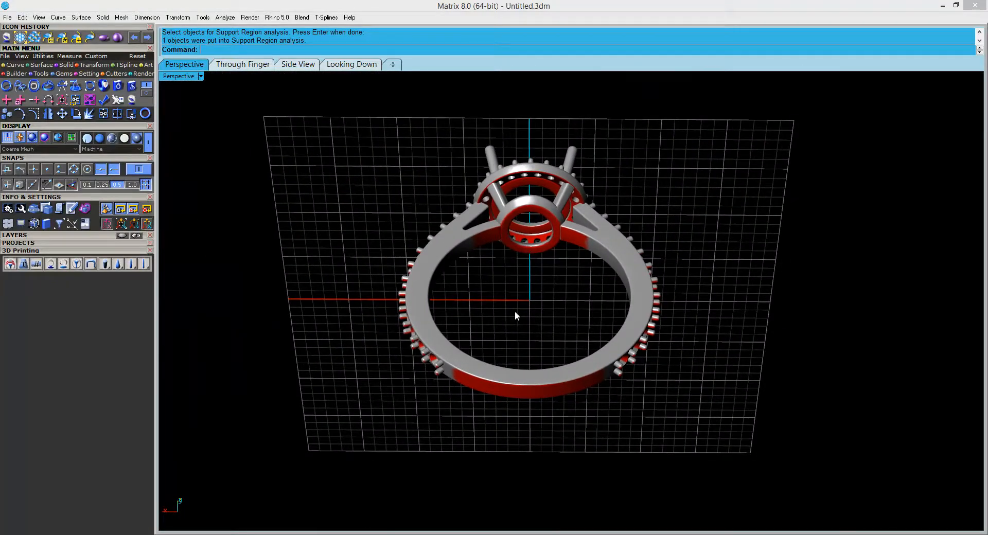
{"action": "right_click_drag", "start_coordinate": [518, 199], "coordinate": [558, 319]}
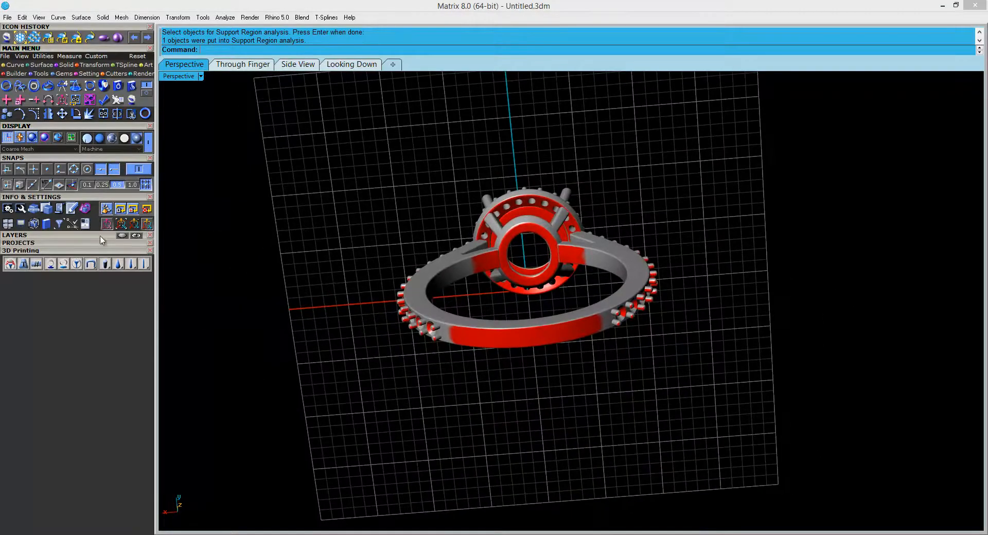
{"action": "left_click", "coordinate": [49, 268]}
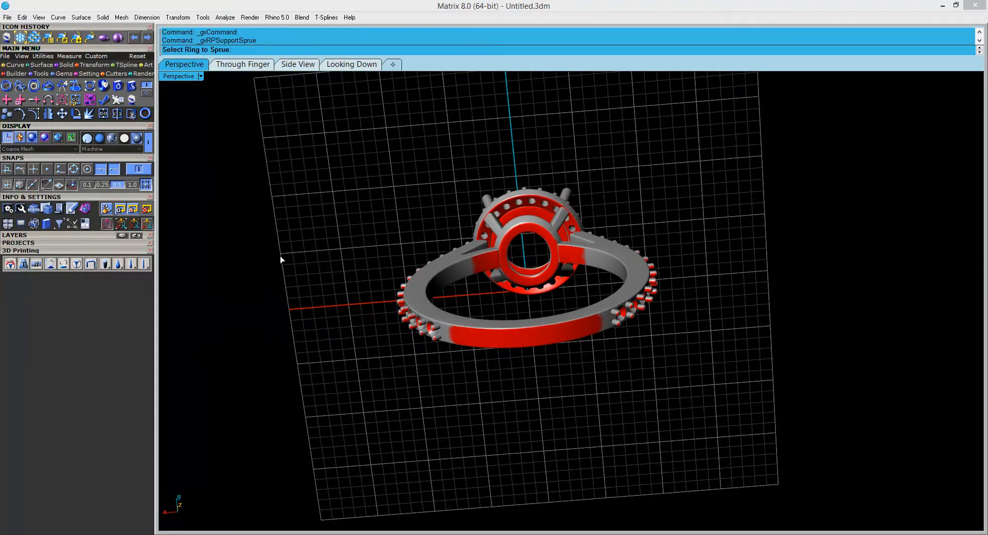
{"action": "left_click", "coordinate": [507, 260]}
{"action": "key", "text": "Return"}
{"action": "mouse_move", "coordinate": [507, 261]}
{"action": "right_mouse_down"}
{"action": "mouse_move", "coordinate": [503, 335]}
{"action": "mouse_move", "coordinate": [463, 392]}
{"action": "mouse_move", "coordinate": [476, 454]}
{"action": "mouse_move", "coordinate": [509, 482]}
{"action": "mouse_move", "coordinate": [553, 355]}
{"action": "mouse_move", "coordinate": [517, 334]}
{"action": "mouse_move", "coordinate": [514, 280]}
{"action": "mouse_move", "coordinate": [428, 284]}
{"action": "mouse_move", "coordinate": [576, 366]}
{"action": "mouse_move", "coordinate": [693, 382]}
{"action": "mouse_move", "coordinate": [710, 375]}
{"action": "mouse_move", "coordinate": [721, 338]}
{"action": "right_mouse_up"}
{"action": "right_click", "coordinate": [721, 338]}
Examine the red support regions on the underside of the ring's head and gallery up close.
{"action": "right_click_drag", "start_coordinate": [636, 405], "coordinate": [567, 269]}
{"action": "scroll", "coordinate": [638, 371], "scroll_direction": "up", "scroll_amount": 6}
{"action": "scroll", "coordinate": [566, 326], "scroll_direction": "up", "scroll_amount": 6}
{"action": "scroll", "coordinate": [568, 270], "scroll_direction": "down", "scroll_amount": 3}
{"action": "right_click_drag", "start_coordinate": [595, 379], "coordinate": [619, 307], "text": "shift"}
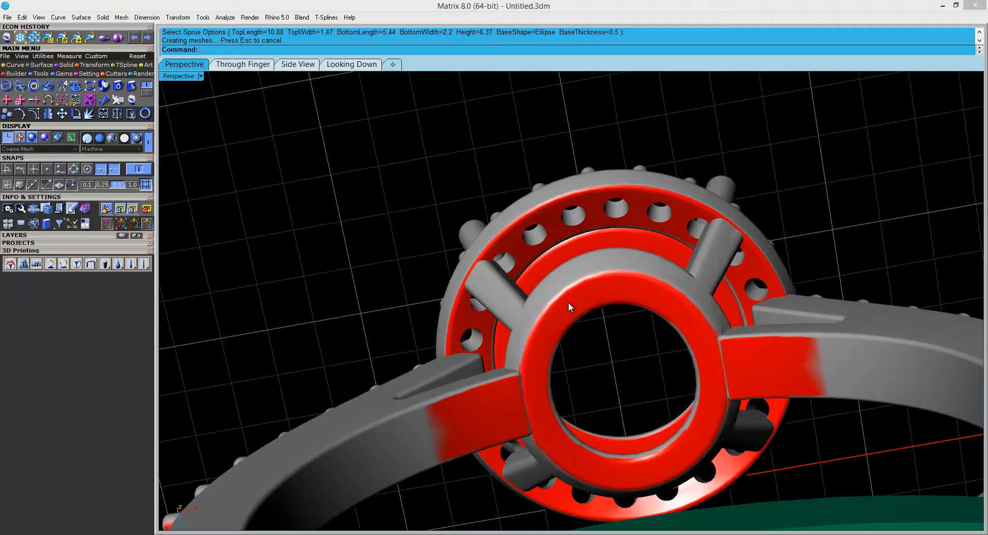
{"action": "right_click_drag", "start_coordinate": [786, 371], "coordinate": [718, 294]}
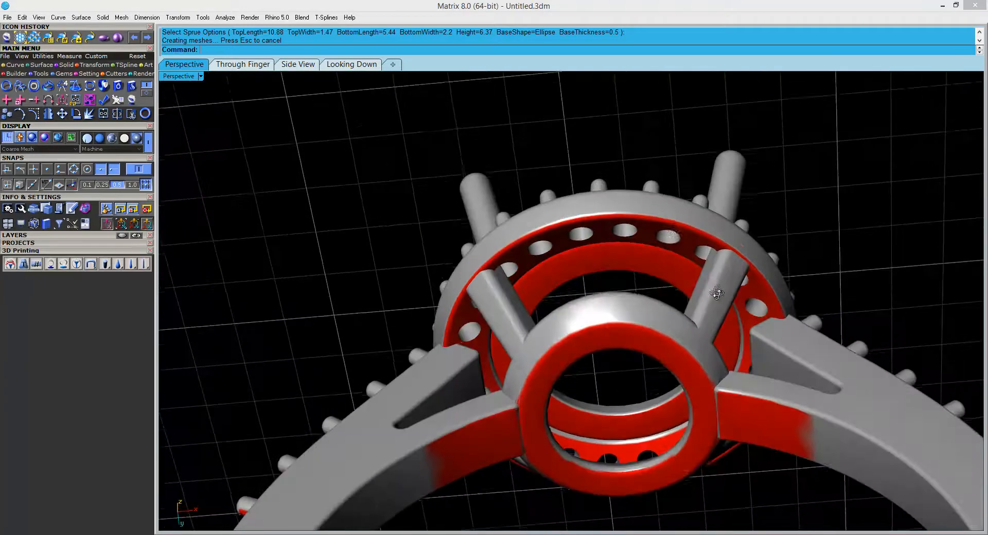
{"action": "scroll", "coordinate": [618, 225], "scroll_direction": "down", "scroll_amount": 5}
Examine the support regions on the small bead prongs along the outer shank from several angles.
{"action": "right_click_drag", "start_coordinate": [582, 280], "coordinate": [550, 353]}
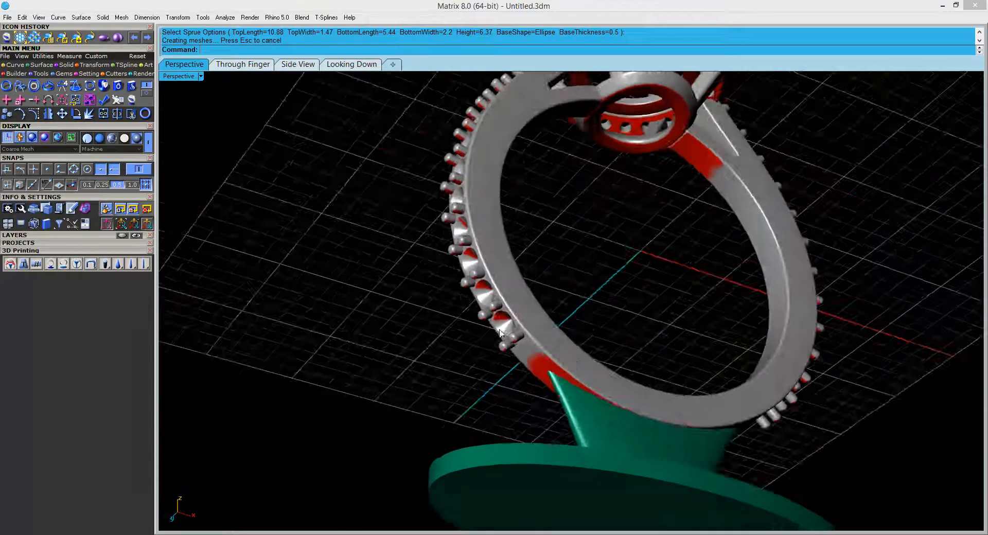
{"action": "scroll", "coordinate": [400, 337], "scroll_direction": "up", "scroll_amount": 6}
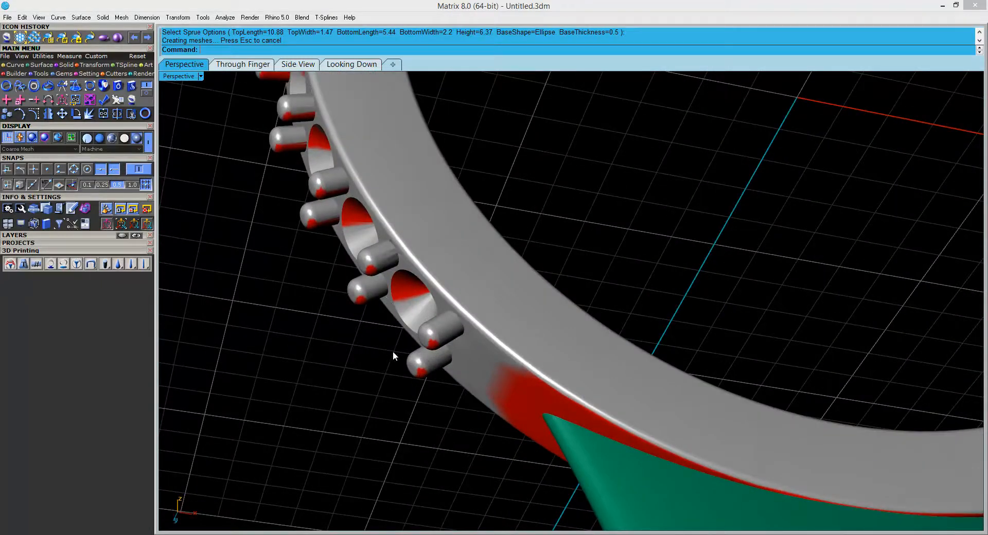
{"action": "scroll", "coordinate": [397, 350], "scroll_direction": "down", "scroll_amount": 4}
{"action": "right_click_drag", "start_coordinate": [402, 346], "coordinate": [373, 282]}
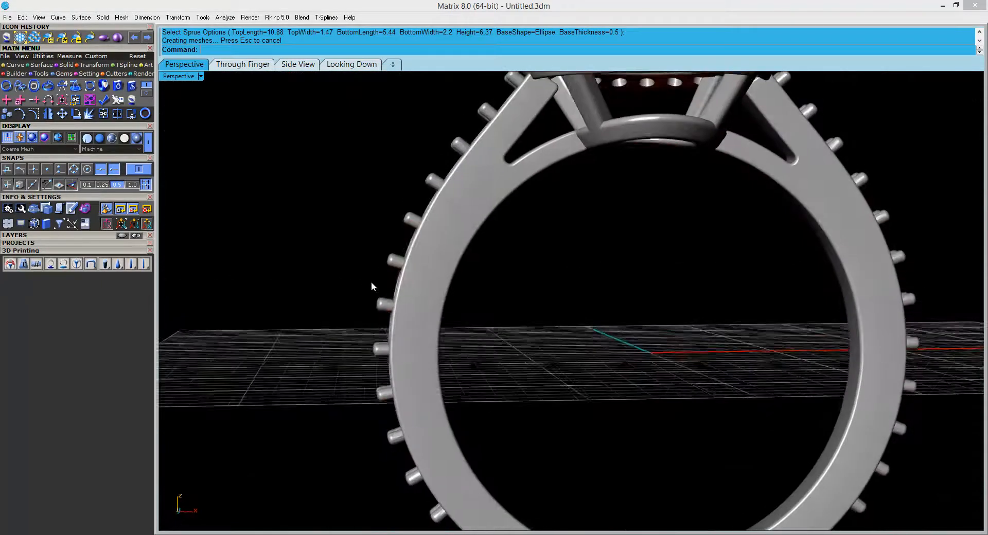
{"action": "scroll", "coordinate": [369, 353], "scroll_direction": "up", "scroll_amount": 6}
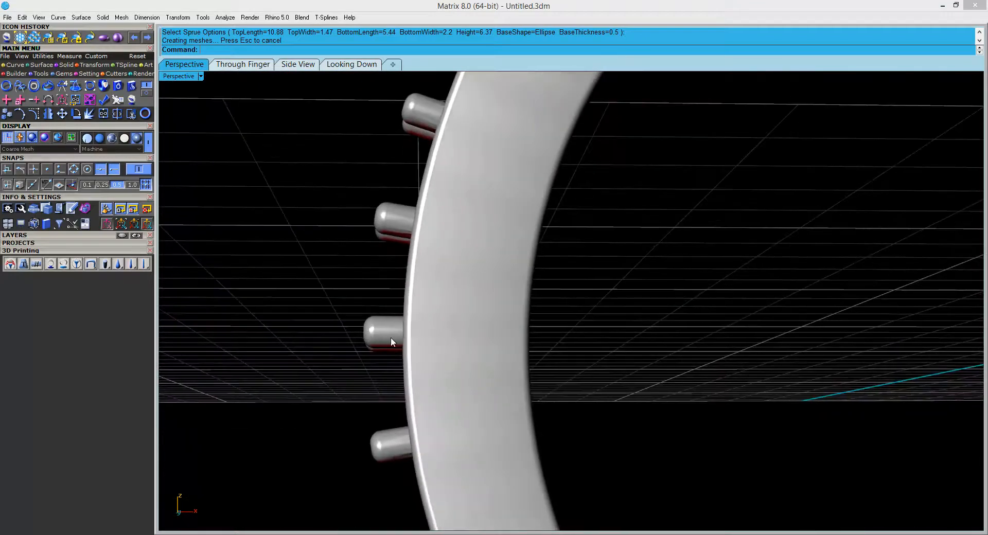
{"action": "mouse_move", "coordinate": [400, 335]}
{"action": "right_mouse_down"}
{"action": "mouse_move", "coordinate": [395, 318]}
{"action": "mouse_move", "coordinate": [401, 329]}
{"action": "mouse_move", "coordinate": [386, 342]}
{"action": "right_mouse_up"}
{"action": "scroll", "coordinate": [383, 301], "scroll_direction": "down", "scroll_amount": 4}
{"action": "scroll", "coordinate": [382, 304], "scroll_direction": "down", "scroll_amount": 3}
{"action": "right_click_drag", "start_coordinate": [400, 279], "coordinate": [403, 215]}
{"action": "scroll", "coordinate": [402, 214], "scroll_direction": "up", "scroll_amount": 5}
{"action": "right_click_drag", "start_coordinate": [387, 289], "coordinate": [391, 252]}
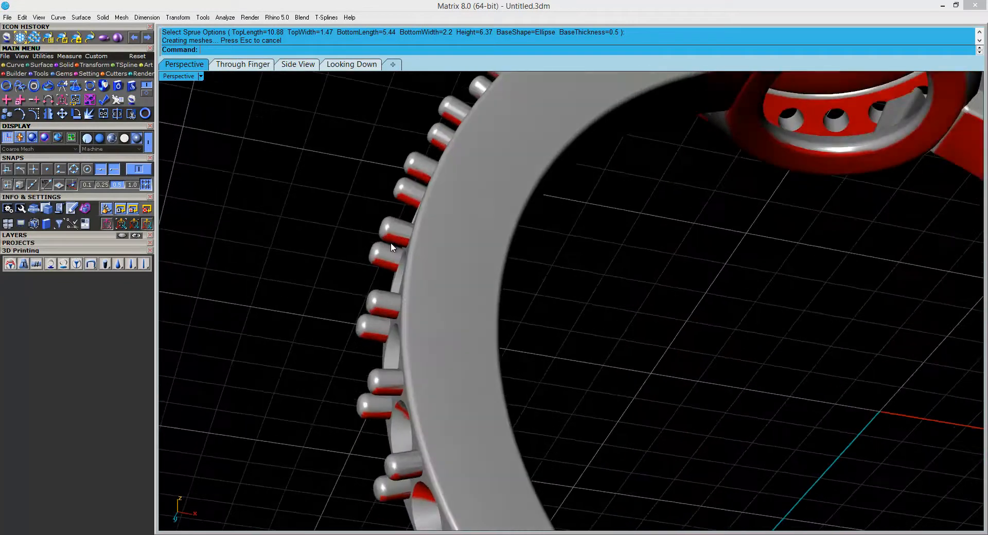
{"action": "right_click_drag", "start_coordinate": [421, 180], "coordinate": [391, 291]}
{"action": "scroll", "coordinate": [392, 283], "scroll_direction": "down", "scroll_amount": 9}
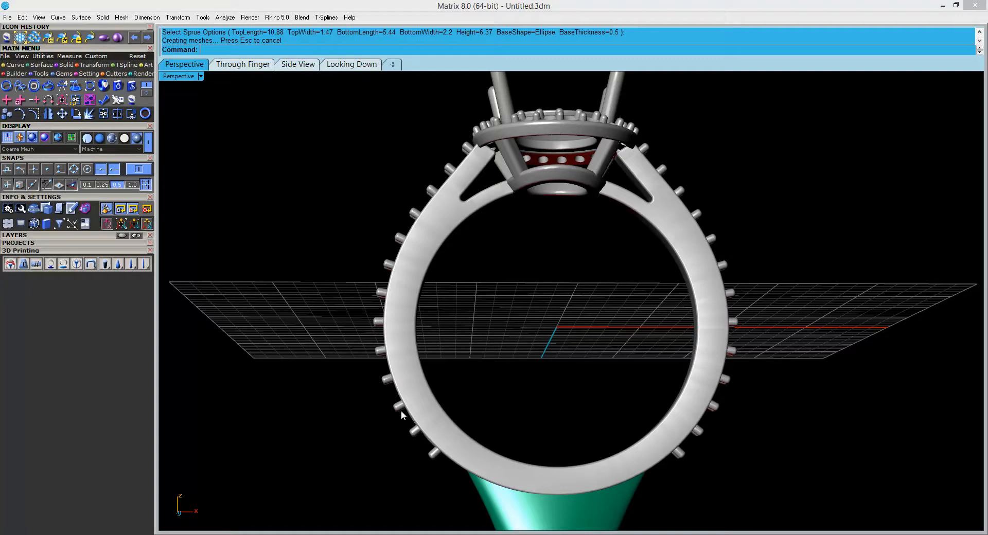
Examine the red support regions in the lowest stone seats of the shank near the sprue.
{"action": "right_click_drag", "start_coordinate": [433, 449], "coordinate": [498, 378]}
{"action": "scroll", "coordinate": [491, 359], "scroll_direction": "up", "scroll_amount": 8}
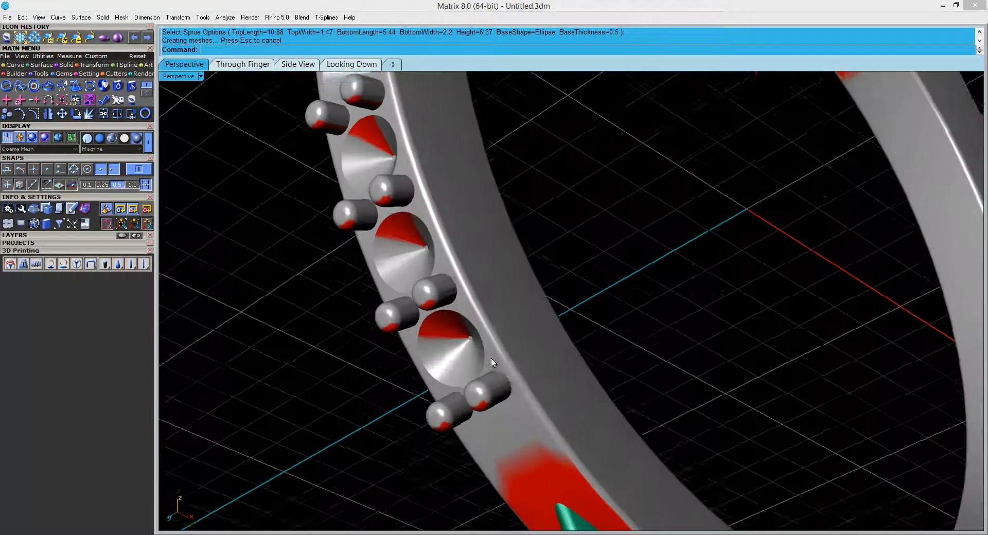
{"action": "right_click_drag", "start_coordinate": [522, 336], "coordinate": [521, 337]}
{"action": "scroll", "coordinate": [481, 393], "scroll_direction": "down", "scroll_amount": 7}
{"action": "right_click_drag", "start_coordinate": [481, 392], "coordinate": [431, 382]}
{"action": "scroll", "coordinate": [431, 382], "scroll_direction": "up", "scroll_amount": 3}
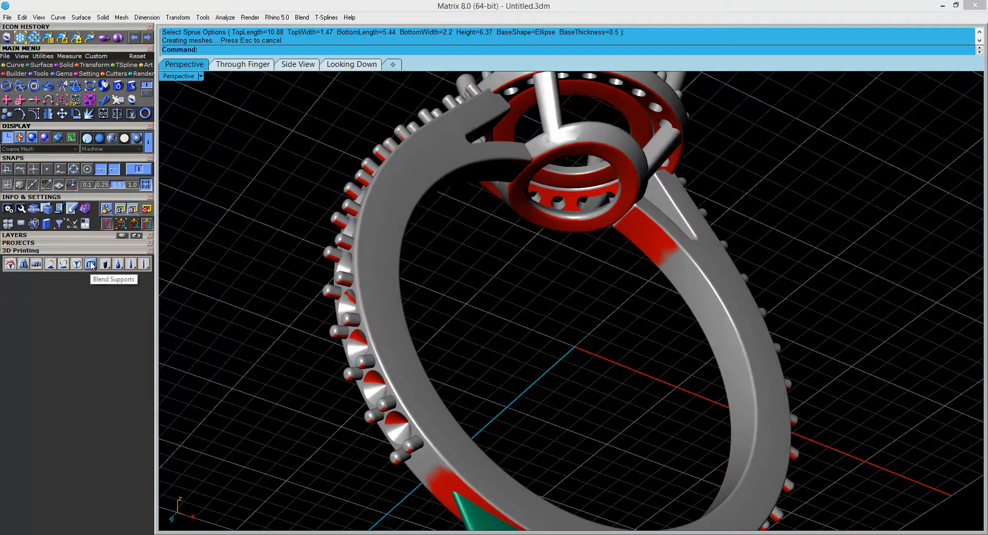
Start mirrored blend supports from the underside of a bead prong in the lowest pair, with MirrorX and MirrorY on.
{"action": "right_click_drag", "start_coordinate": [538, 364], "coordinate": [560, 334]}
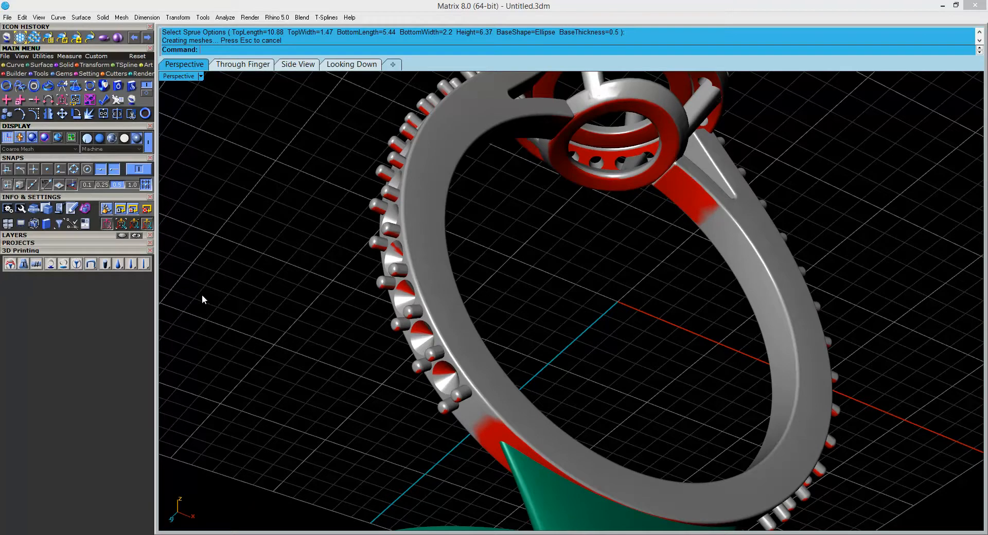
{"action": "left_click", "coordinate": [91, 265]}
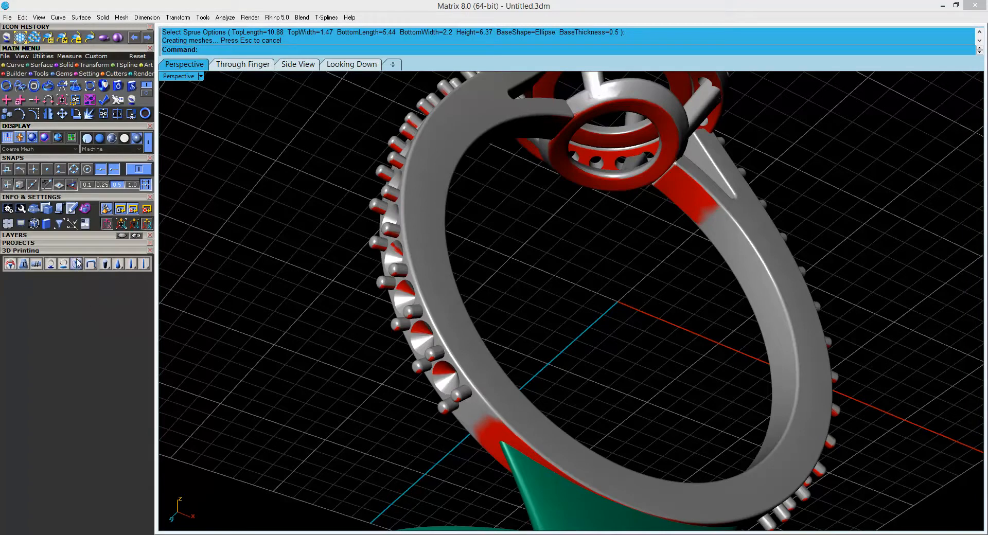
{"action": "left_click", "coordinate": [91, 265]}
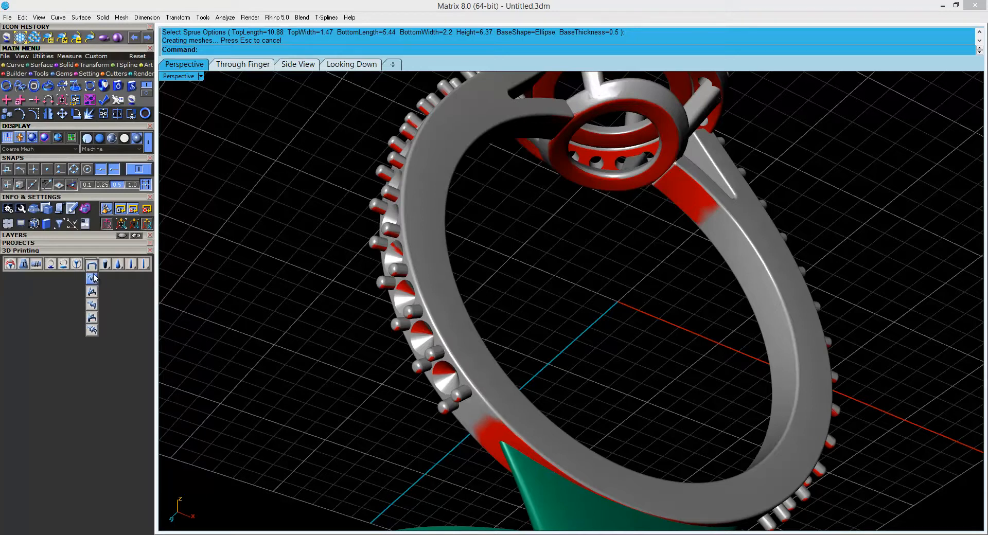
{"action": "left_click", "coordinate": [94, 278]}
{"action": "right_click_drag", "start_coordinate": [382, 338], "coordinate": [325, 280]}
{"action": "scroll", "coordinate": [502, 325], "scroll_direction": "up", "scroll_amount": 6}
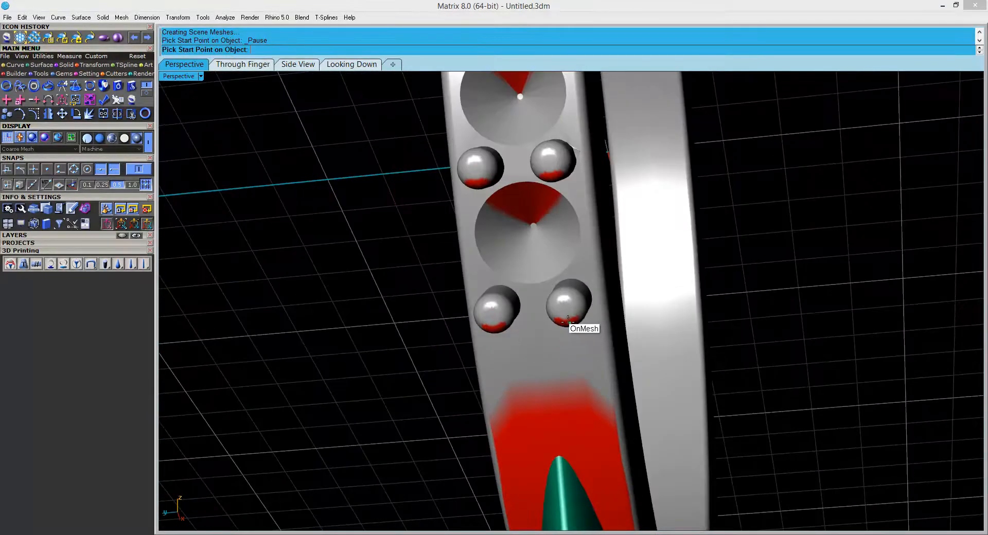
{"action": "left_click", "coordinate": [569, 323]}
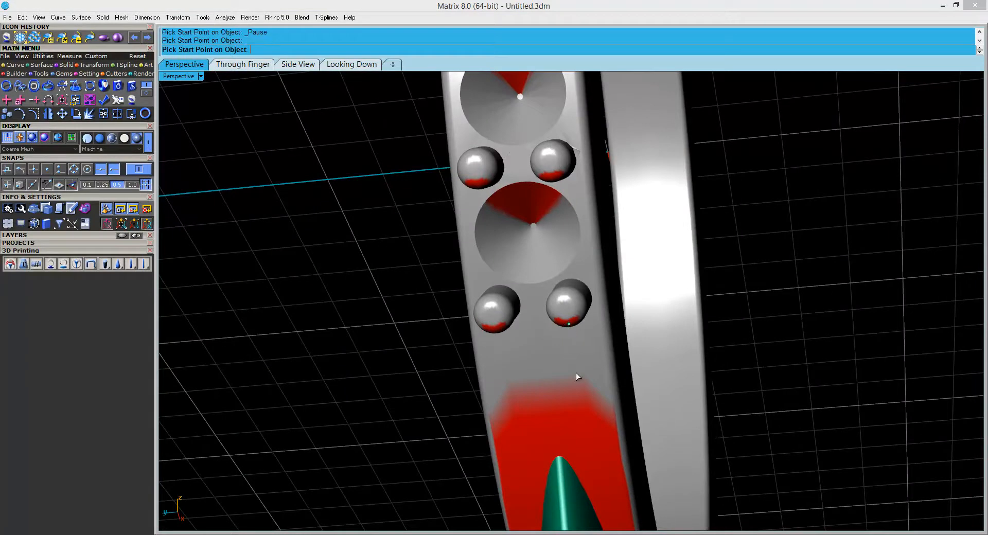
{"action": "left_click", "coordinate": [548, 391]}
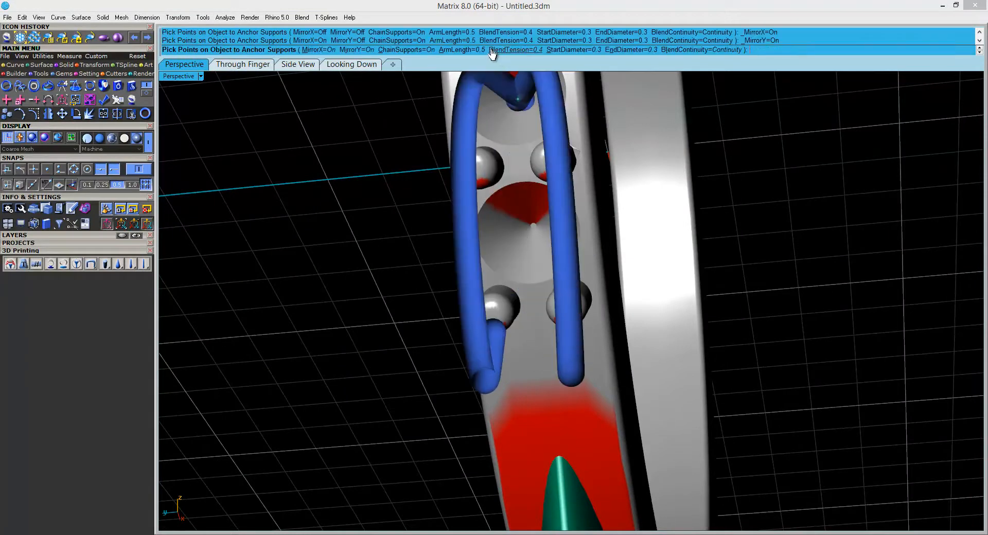
Set the blend supports' start diameter and end diameter to 0.4.
{"action": "right_click_drag", "start_coordinate": [596, 282], "coordinate": [412, 394]}
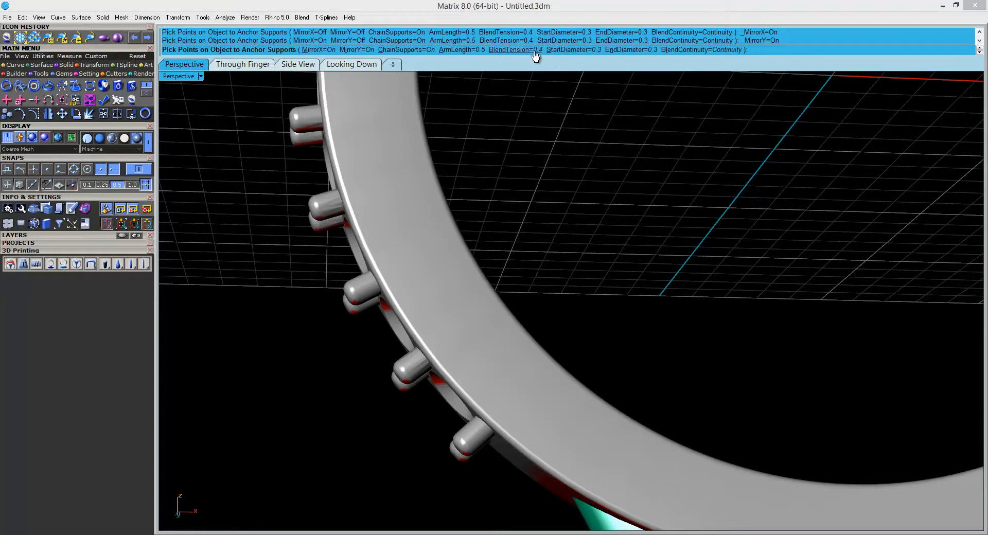
{"action": "left_click", "coordinate": [573, 50]}
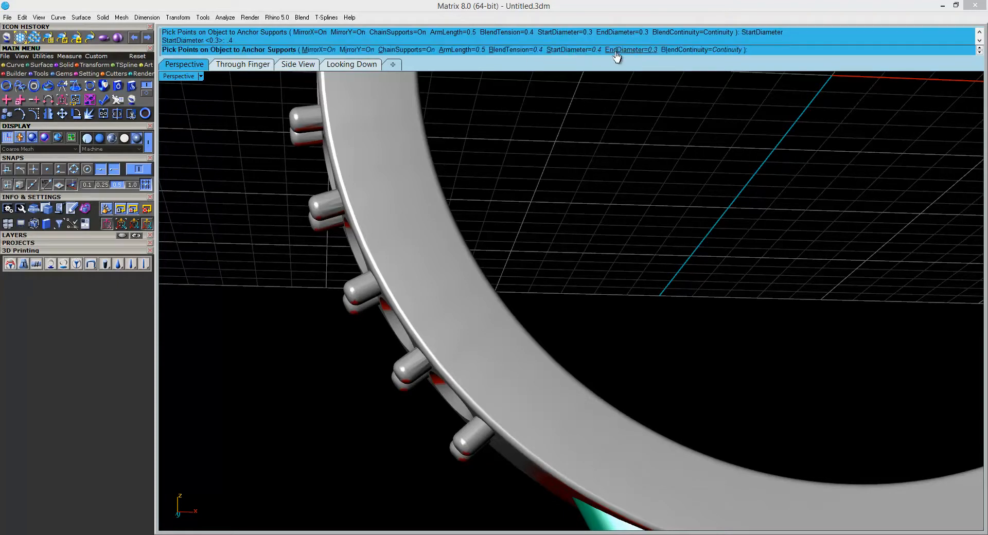
{"action": "key", "text": "Return"}
{"action": "key", "text": "Return"}
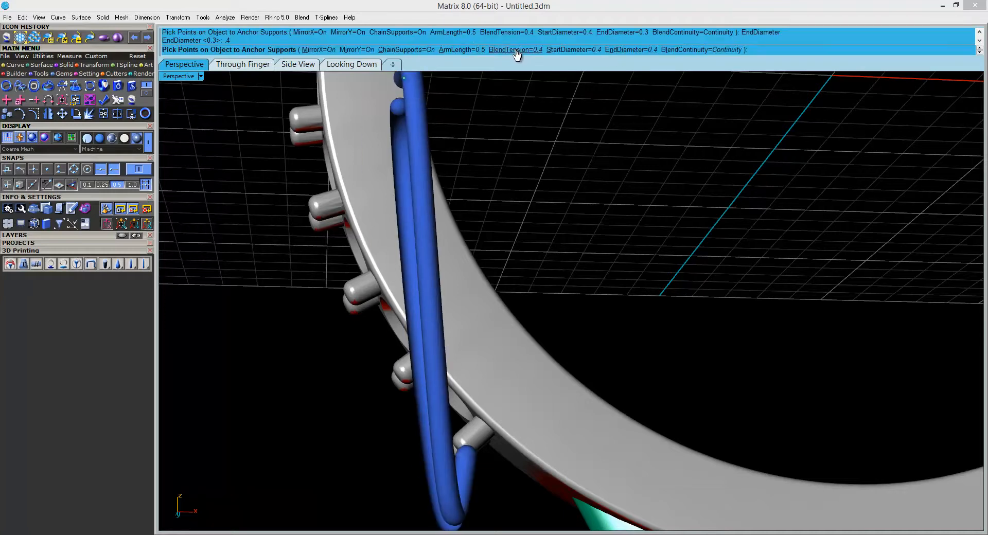
Anchor the first crossing support on the opposite-side bead prong of the second pair up the shank.
{"action": "right_click_drag", "start_coordinate": [364, 395], "coordinate": [381, 350]}
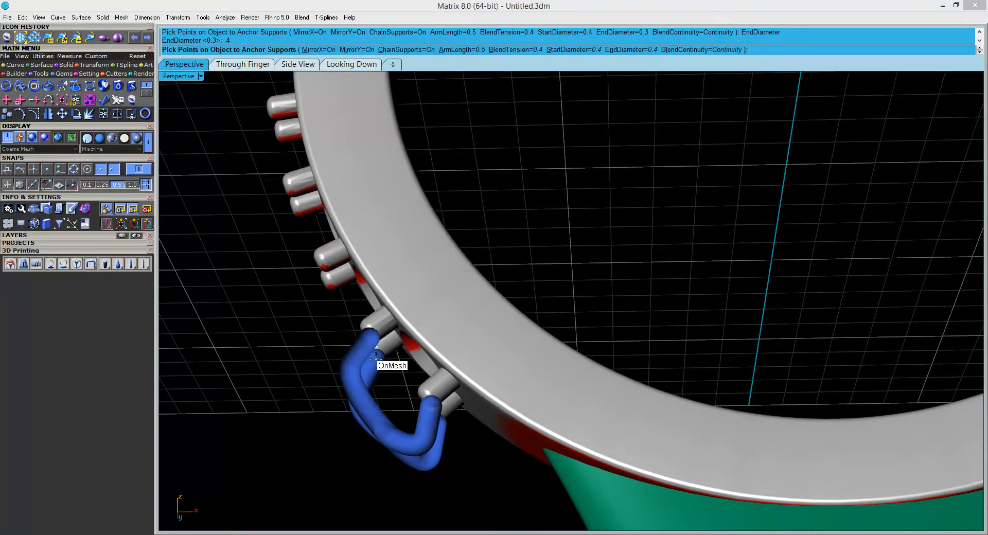
{"action": "right_click_drag", "start_coordinate": [376, 359], "coordinate": [443, 297]}
{"action": "scroll", "coordinate": [442, 297], "scroll_direction": "up", "scroll_amount": 2}
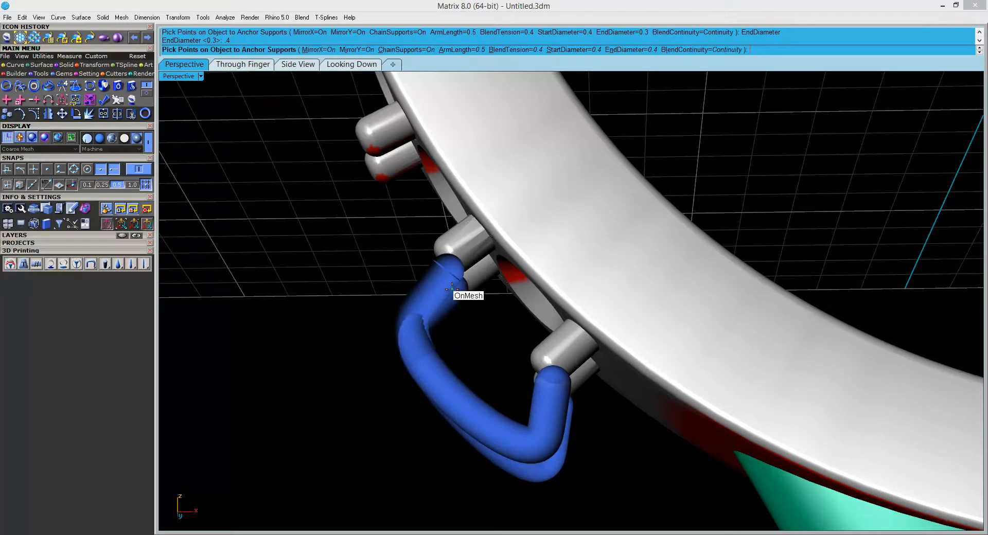
{"action": "right_click_drag", "start_coordinate": [451, 289], "coordinate": [623, 280]}
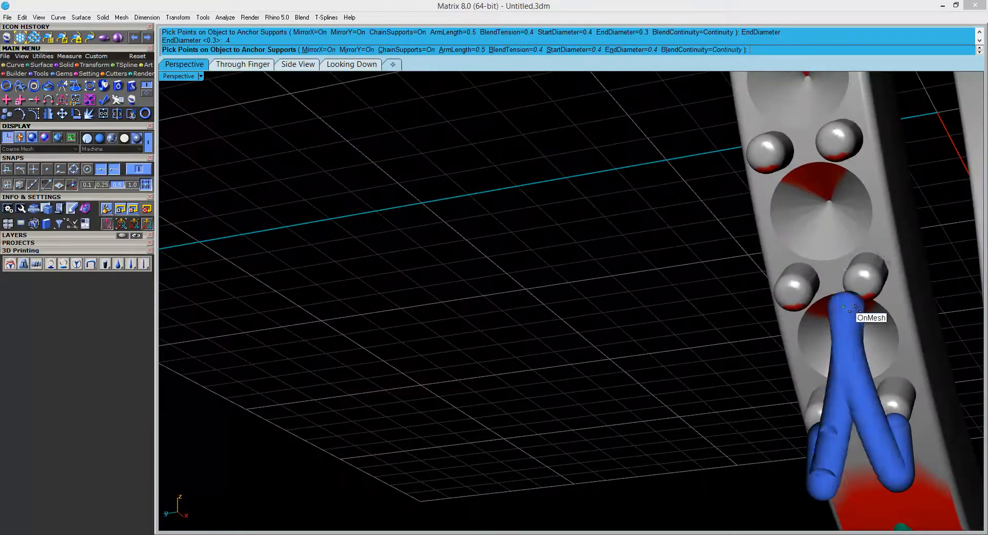
{"action": "right_click_drag", "start_coordinate": [859, 311], "coordinate": [695, 279], "text": "shift"}
{"action": "mouse_move", "coordinate": [762, 278]}
{"action": "right_mouse_down"}
{"action": "mouse_move", "coordinate": [803, 276]}
{"action": "mouse_move", "coordinate": [763, 270]}
{"action": "right_mouse_up"}
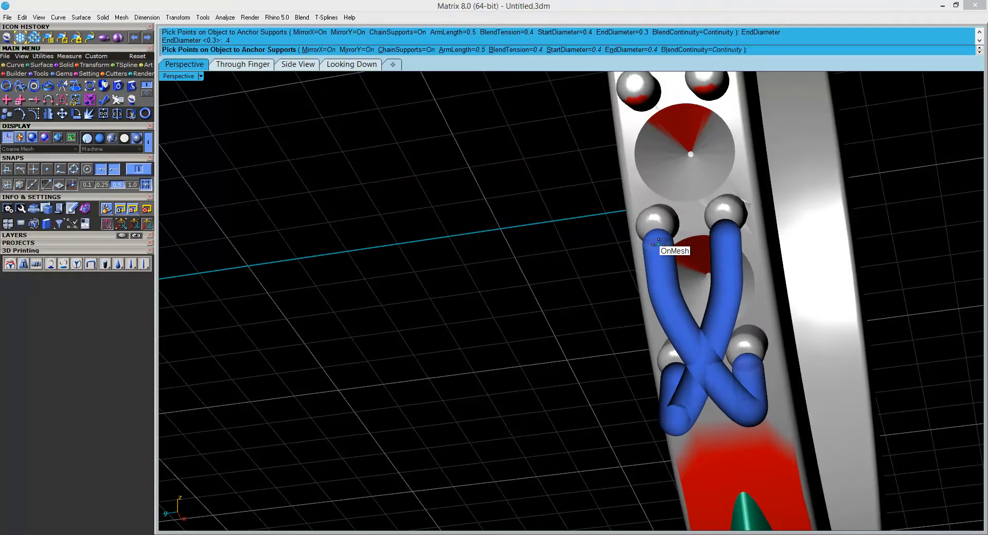
{"action": "left_click", "coordinate": [658, 241]}
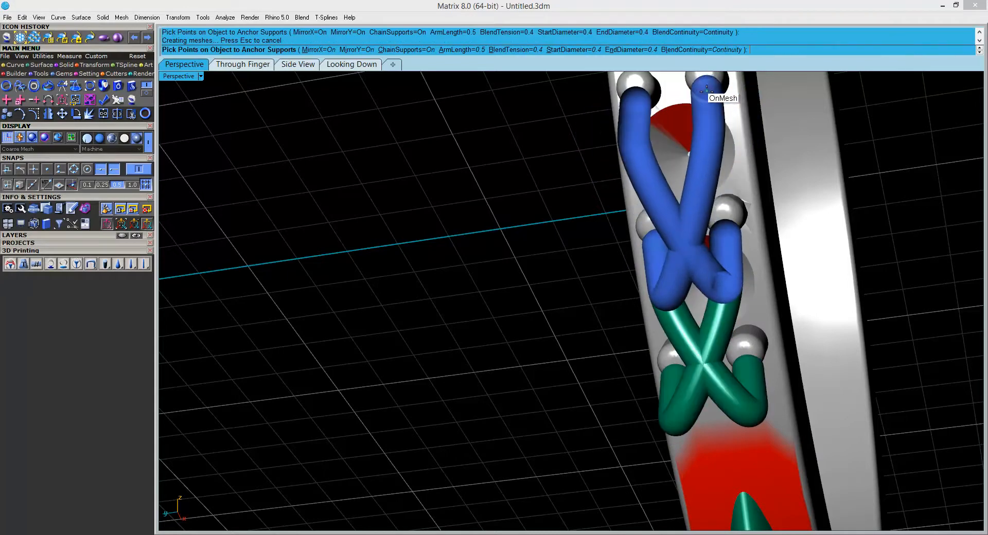
Continue the chained supports up the next three bead prong pairs, alternating sides, and finish the chain.
{"action": "left_click", "coordinate": [707, 92]}
{"action": "right_click_drag", "start_coordinate": [714, 123], "coordinate": [775, 379], "text": "shift"}
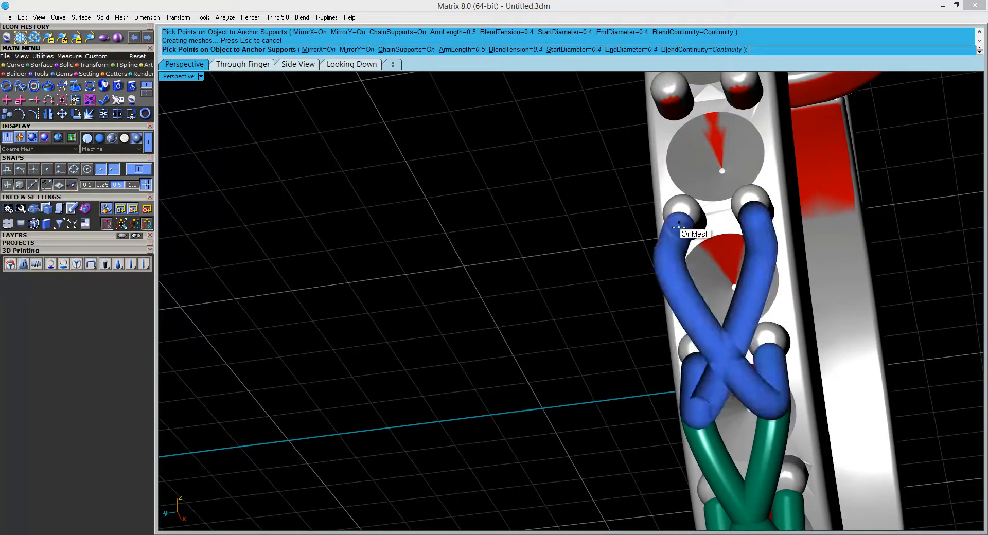
{"action": "left_click", "coordinate": [679, 225]}
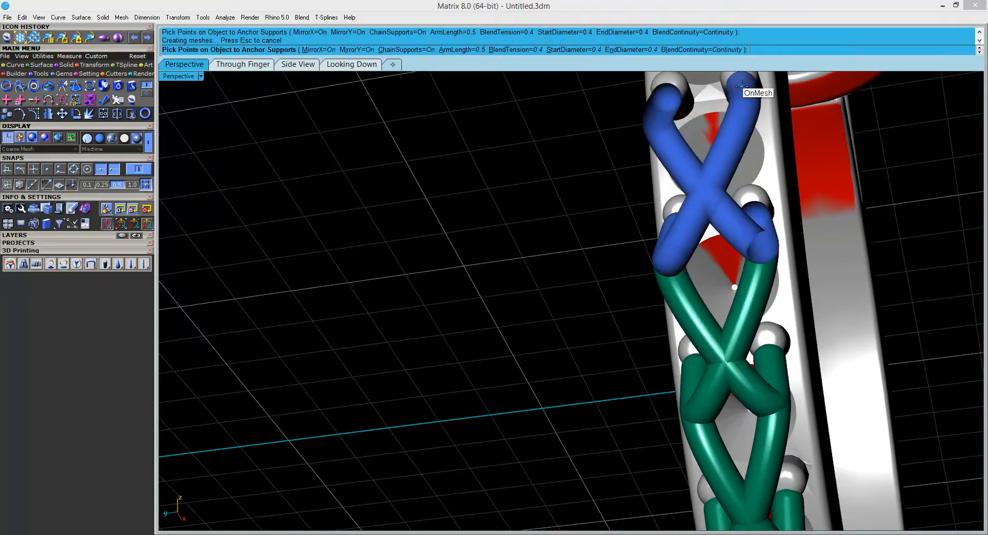
{"action": "left_click", "coordinate": [742, 86]}
{"action": "scroll", "coordinate": [715, 174], "scroll_direction": "down", "scroll_amount": 4}
{"action": "right_click_drag", "start_coordinate": [750, 175], "coordinate": [676, 343], "text": "shift"}
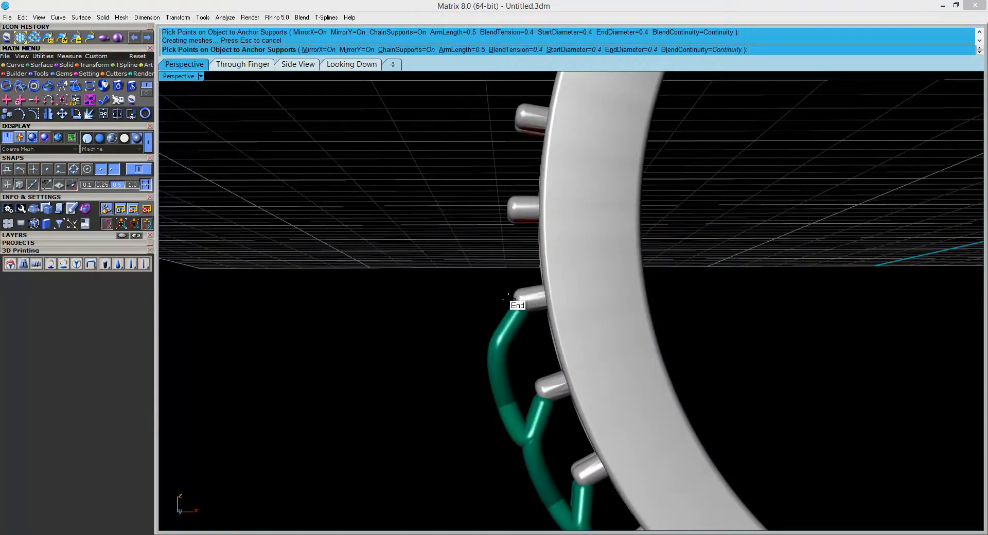
{"action": "right_click_drag", "start_coordinate": [521, 303], "coordinate": [646, 276]}
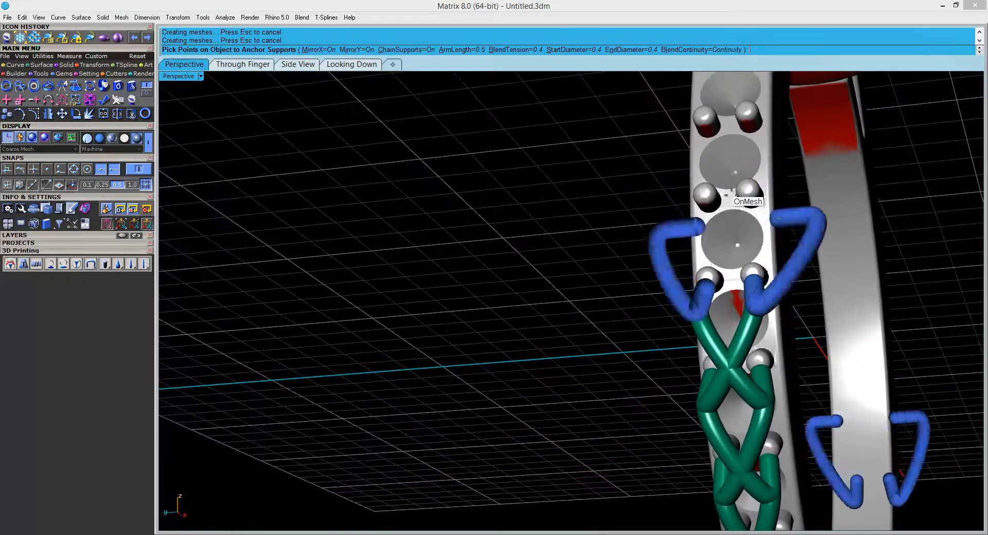
{"action": "scroll", "coordinate": [732, 195], "scroll_direction": "down", "scroll_amount": 4}
{"action": "right_click", "coordinate": [672, 220]}
Examine the mirrored bead support chains on both sides of the shank and their lowest ends above the base.
{"action": "scroll", "coordinate": [673, 219], "scroll_direction": "down", "scroll_amount": 3}
{"action": "right_click_drag", "start_coordinate": [698, 221], "coordinate": [666, 269]}
{"action": "scroll", "coordinate": [739, 312], "scroll_direction": "up", "scroll_amount": 3}
{"action": "right_click_drag", "start_coordinate": [739, 312], "coordinate": [773, 340]}
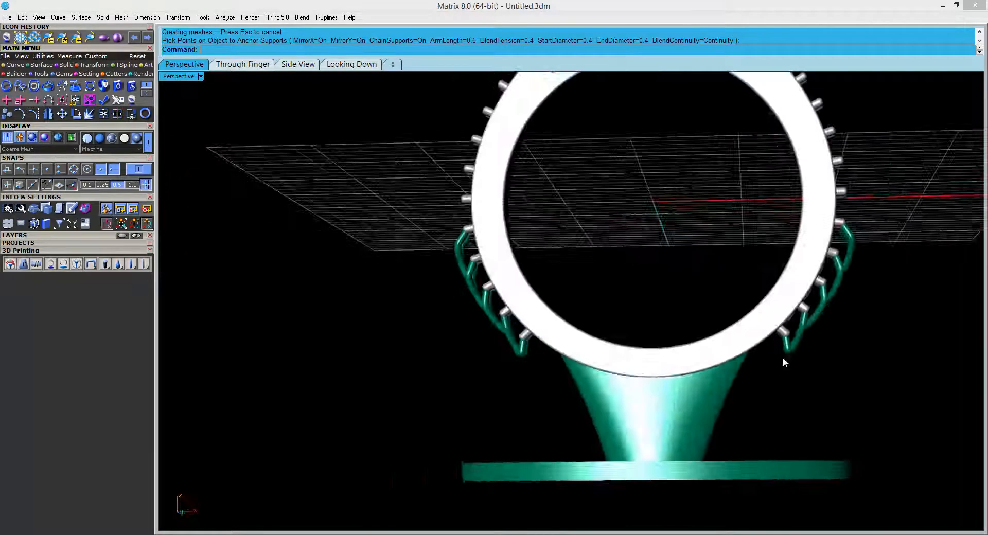
{"action": "scroll", "coordinate": [773, 340], "scroll_direction": "up", "scroll_amount": 10}
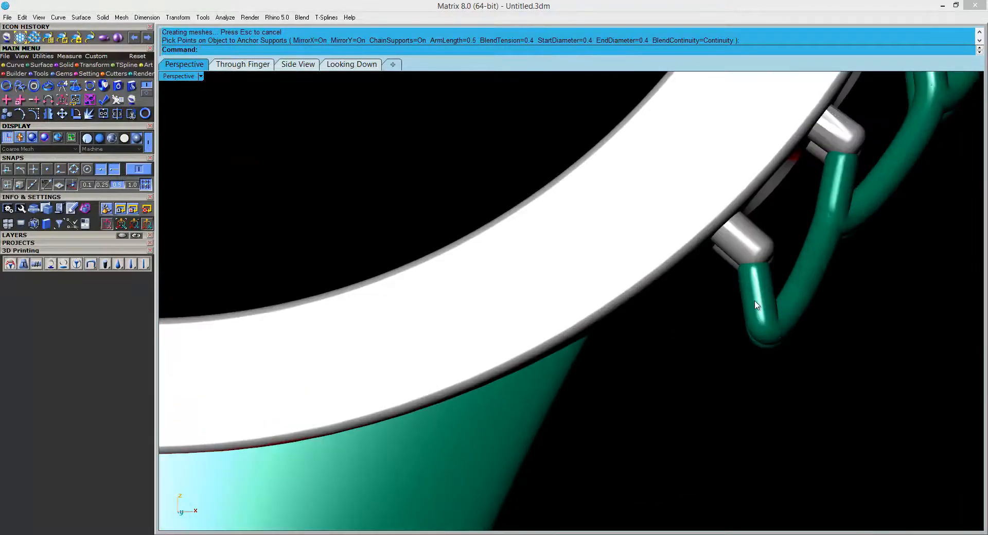
{"action": "scroll", "coordinate": [755, 314], "scroll_direction": "down", "scroll_amount": 10}
{"action": "right_click_drag", "start_coordinate": [787, 292], "coordinate": [700, 243]}
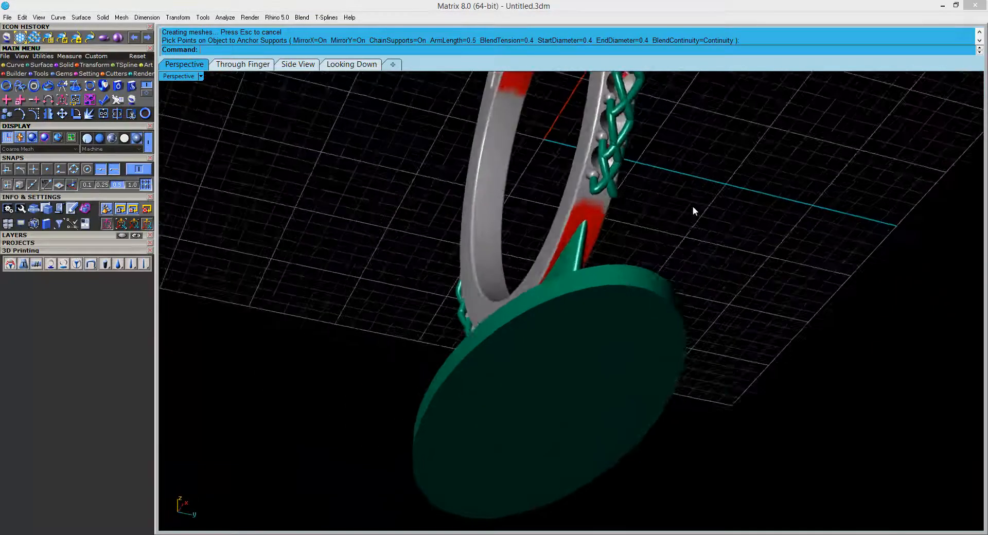
{"action": "scroll", "coordinate": [619, 185], "scroll_direction": "up", "scroll_amount": 4}
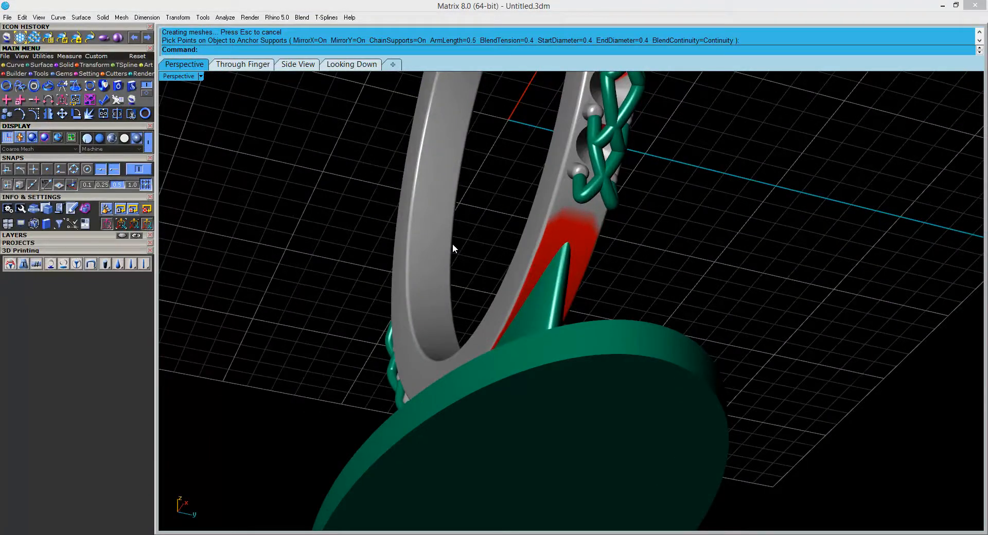
Start mirrored blend supports at the lowest end of the bead support chain with start and end diameters of 0.5.
{"action": "right_click", "coordinate": [657, 233]}
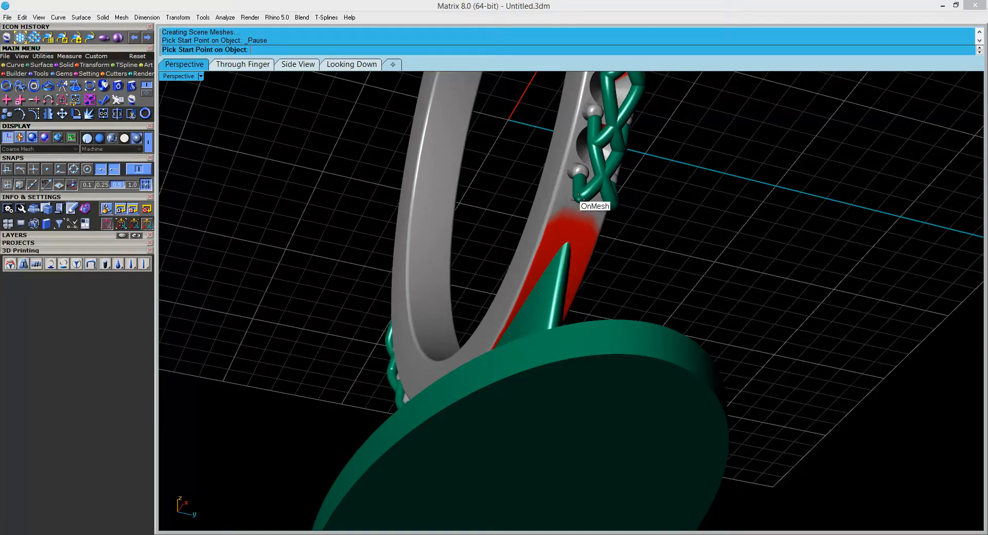
{"action": "left_click", "coordinate": [580, 200]}
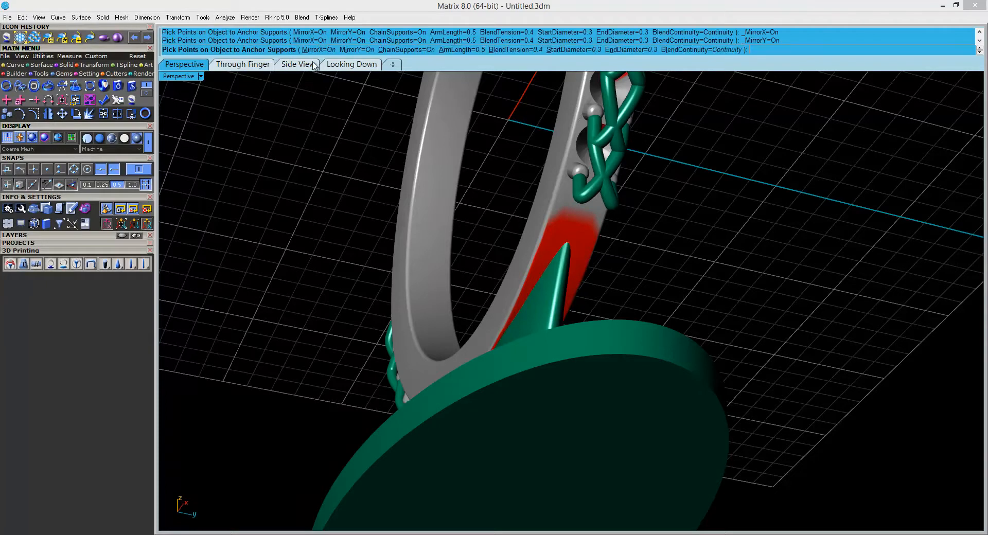
{"action": "left_click", "coordinate": [574, 49]}
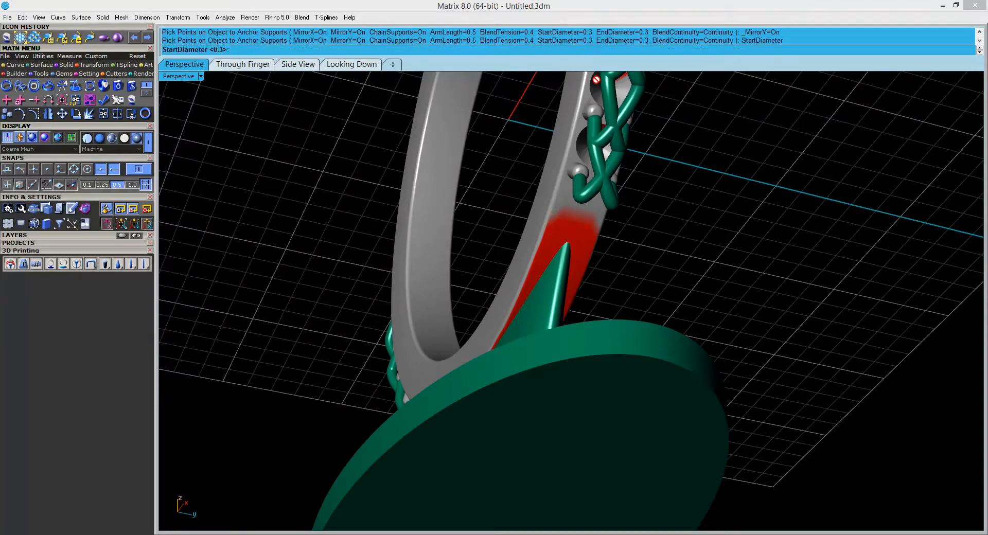
{"action": "key", "text": "Return"}
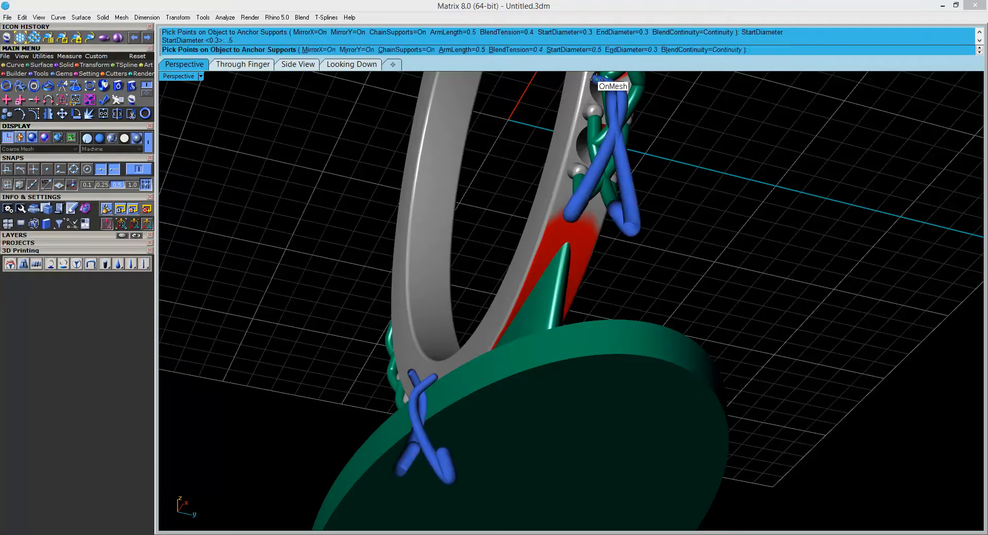
{"action": "left_click", "coordinate": [622, 50]}
{"action": "type", "text": ".5"}
{"action": "key", "text": "Return"}
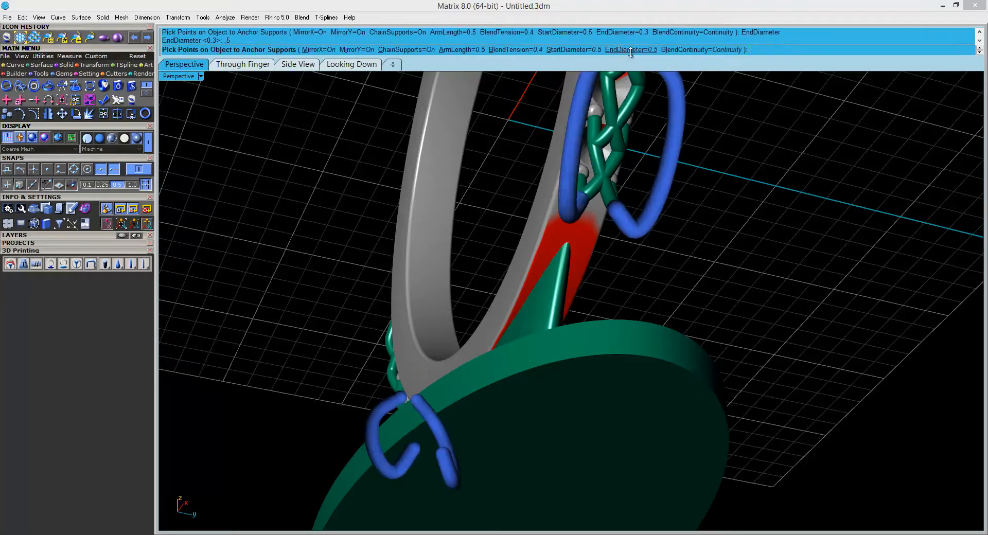
Set the supports' end diameter to 1, anchor them on the elliptical base beside the sprue, and finish.
{"action": "right_click_drag", "start_coordinate": [596, 210], "coordinate": [549, 314]}
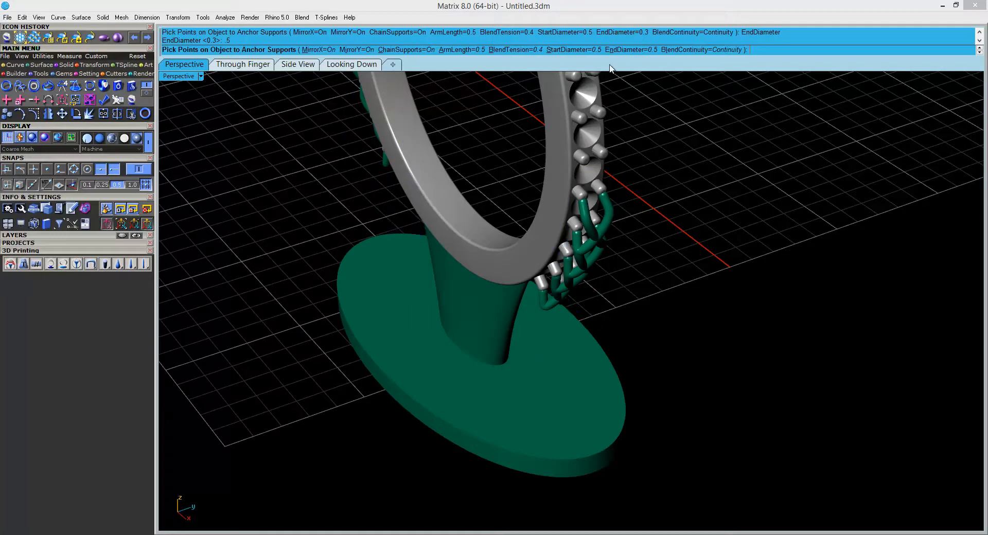
{"action": "left_click", "coordinate": [633, 50]}
{"action": "type", "text": "1"}
{"action": "key", "text": "Return"}
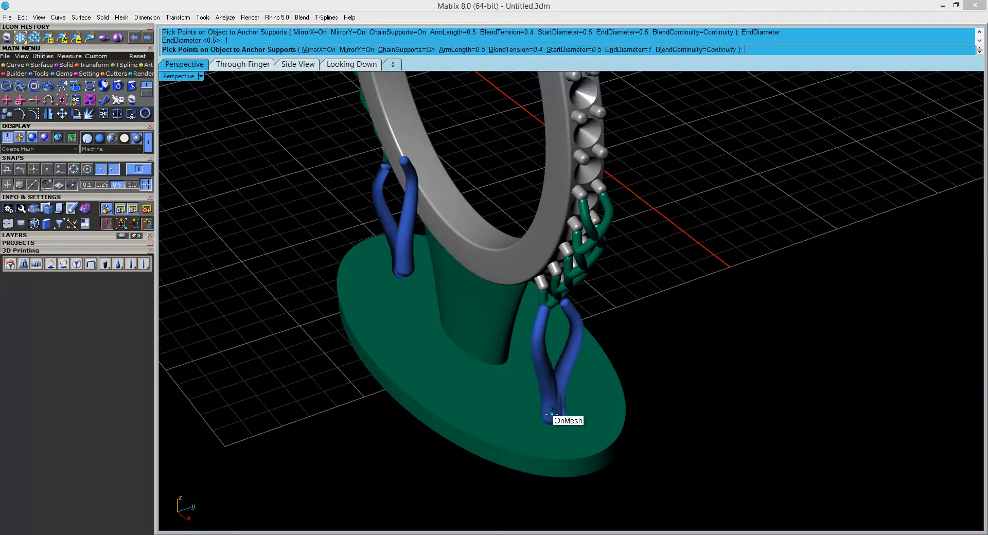
{"action": "left_click", "coordinate": [558, 417]}
{"action": "right_click_drag", "start_coordinate": [558, 416], "coordinate": [589, 384]}
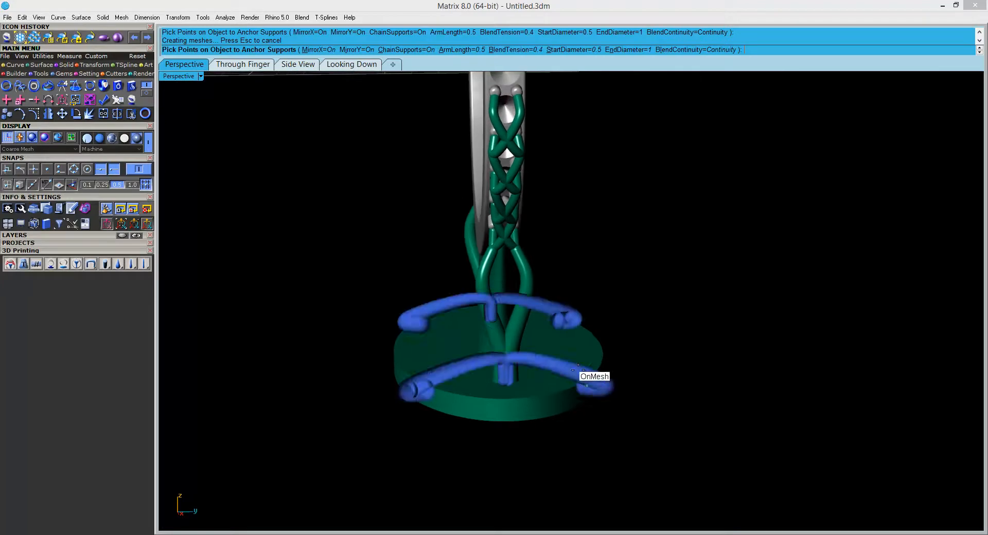
{"action": "right_click", "coordinate": [545, 346]}
Examine the supports running to the base, the underside of the ring's head, and the whole ring from several angles.
{"action": "right_click_drag", "start_coordinate": [475, 390], "coordinate": [309, 239]}
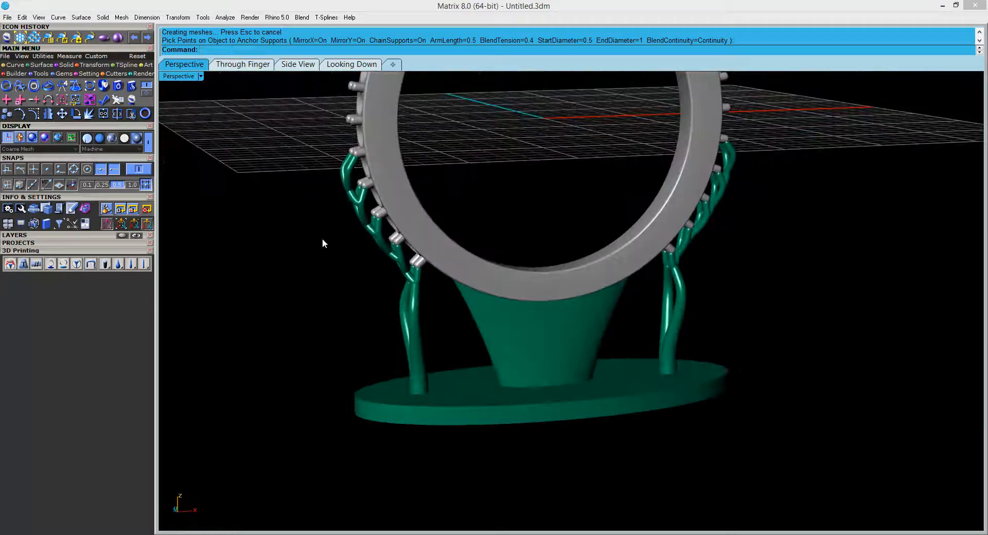
{"action": "scroll", "coordinate": [390, 303], "scroll_direction": "down", "scroll_amount": 5}
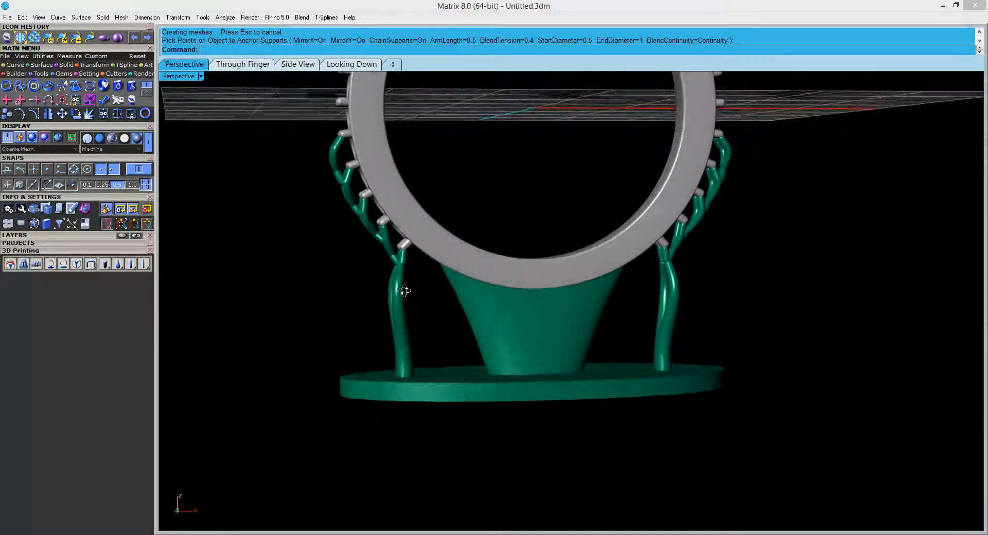
{"action": "right_click_drag", "start_coordinate": [389, 304], "coordinate": [530, 388]}
{"action": "scroll", "coordinate": [478, 275], "scroll_direction": "up", "scroll_amount": 4}
{"action": "scroll", "coordinate": [475, 239], "scroll_direction": "up", "scroll_amount": 6}
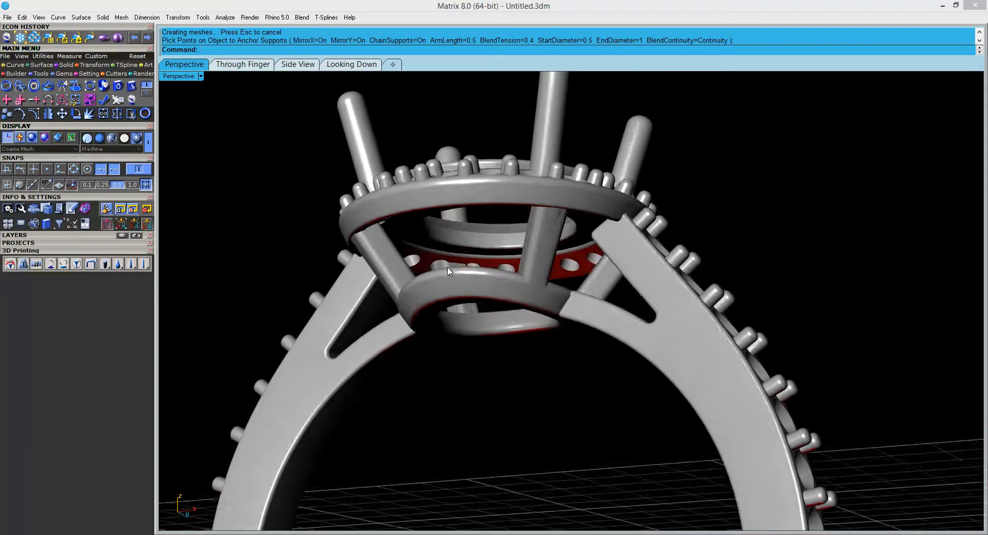
{"action": "scroll", "coordinate": [582, 204], "scroll_direction": "down", "scroll_amount": 8}
{"action": "right_click_drag", "start_coordinate": [600, 211], "coordinate": [535, 354]}
{"action": "right_click_drag", "start_coordinate": [669, 358], "coordinate": [555, 254]}
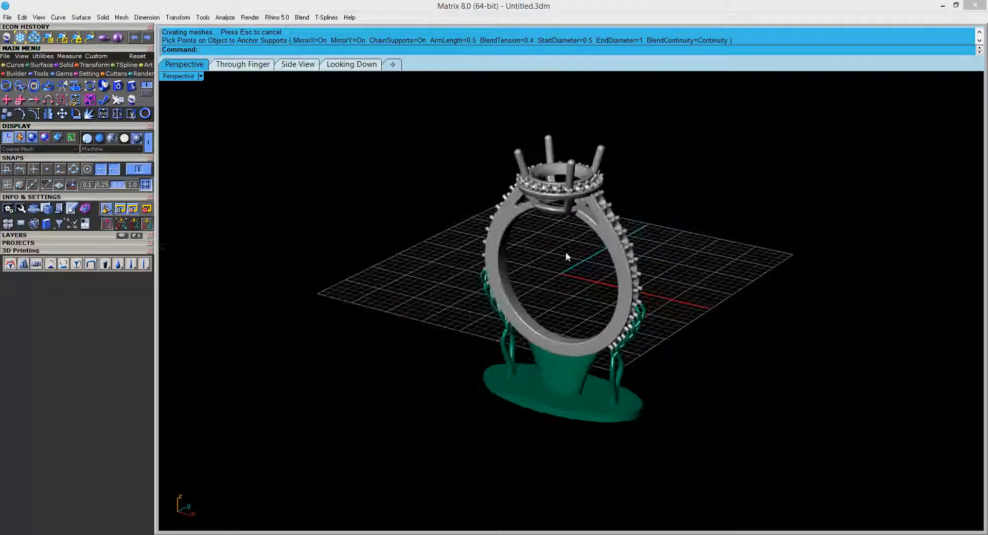
{"action": "right_click_drag", "start_coordinate": [572, 326], "coordinate": [520, 325]}
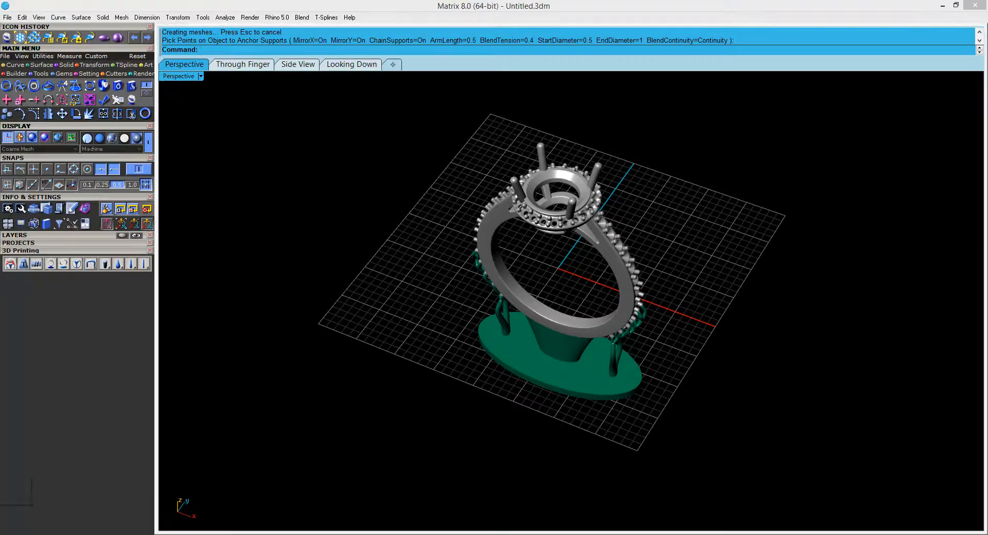